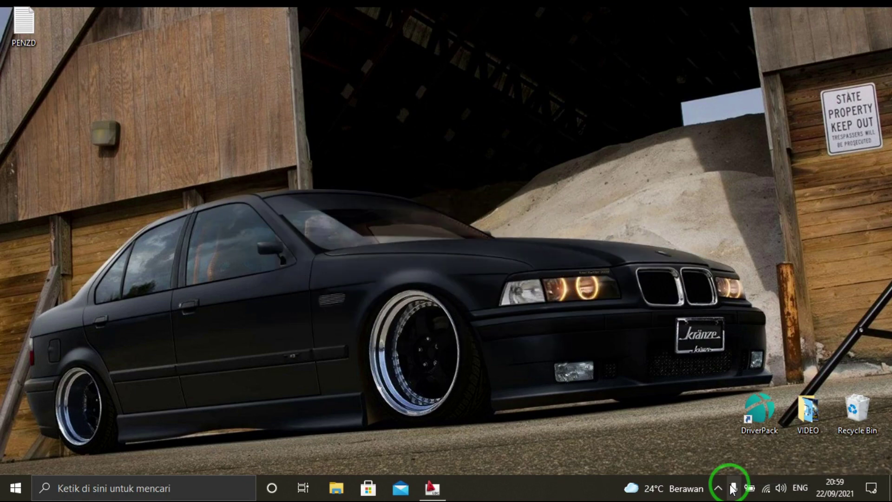
# Refresh the Windows desktop twice, then restore the AutoCAD Land Desktop window from the taskbar.
pyautogui.rightClick(361, 210)
pyautogui.click(353, 244)
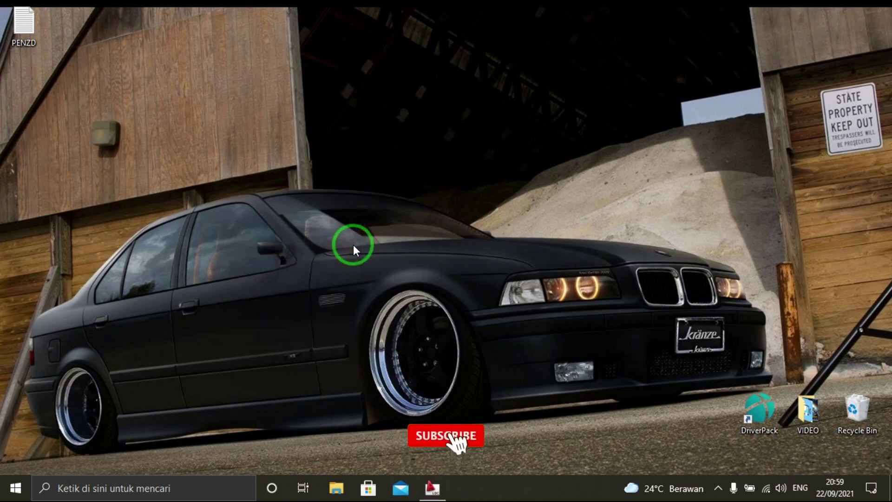
pyautogui.rightClick(353, 244)
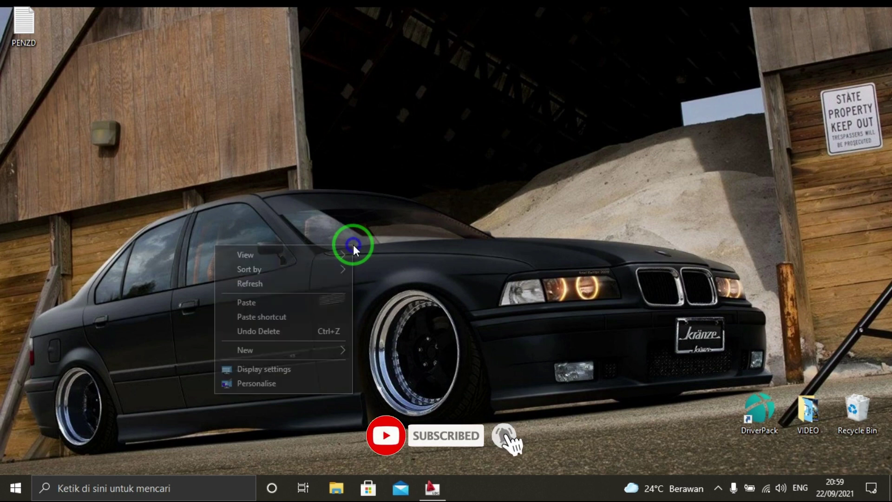
pyautogui.click(325, 286)
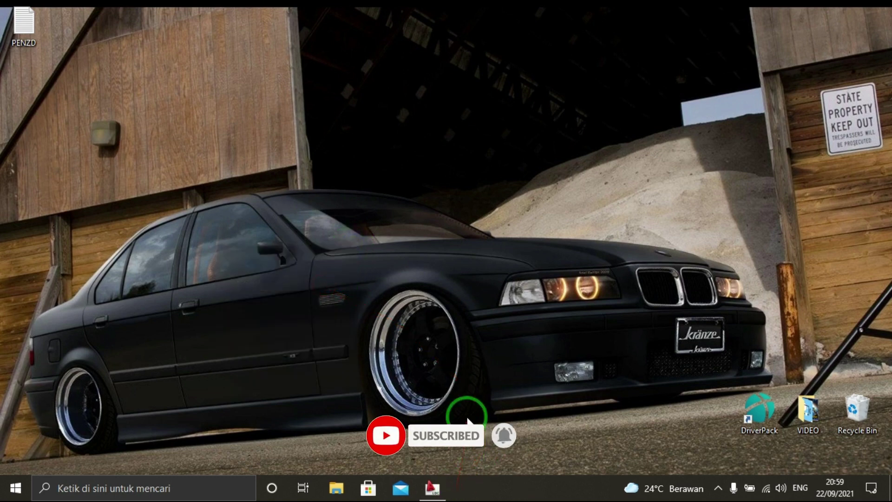
pyautogui.click(437, 489)
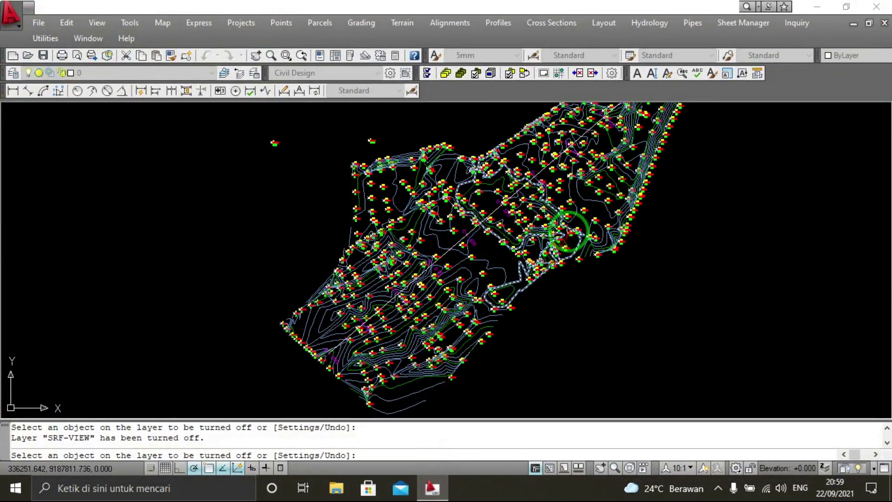
# Cancel LAYOFF and zoom in and out over the survey points along alignment CL.
pyautogui.press('Escape')
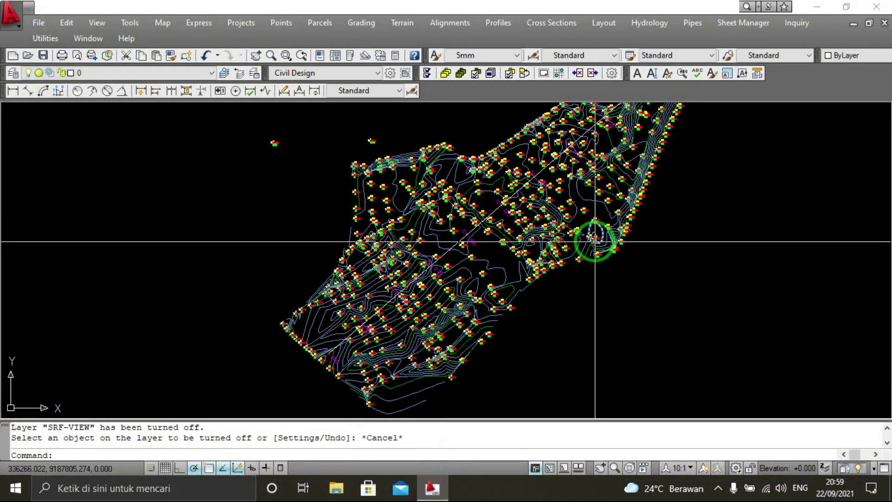
pyautogui.scroll(2, 592, 241)
pyautogui.scroll(3, 563, 259)
pyautogui.scroll(3, 467, 249)
pyautogui.scroll(3, 466, 246)
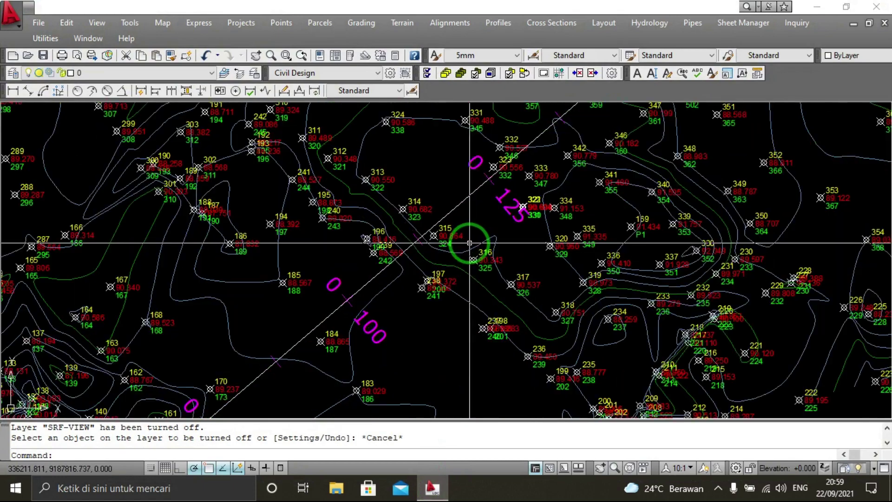
pyautogui.scroll(-5, 469, 242)
pyautogui.scroll(-3, 470, 243)
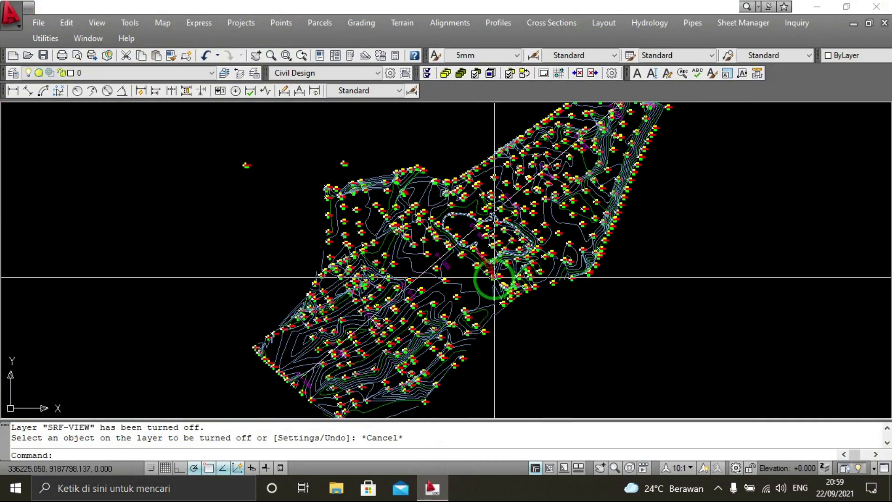
pyautogui.scroll(6, 431, 325)
pyautogui.scroll(-3, 432, 323)
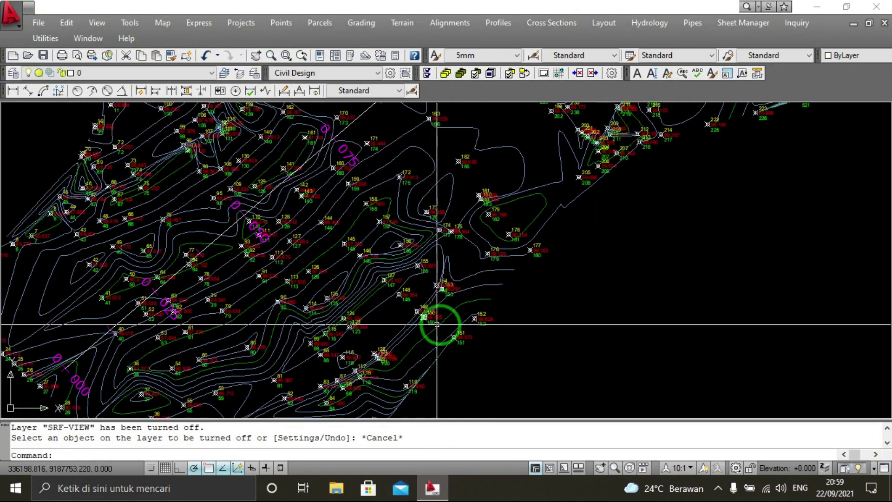
pyautogui.scroll(2, 483, 202)
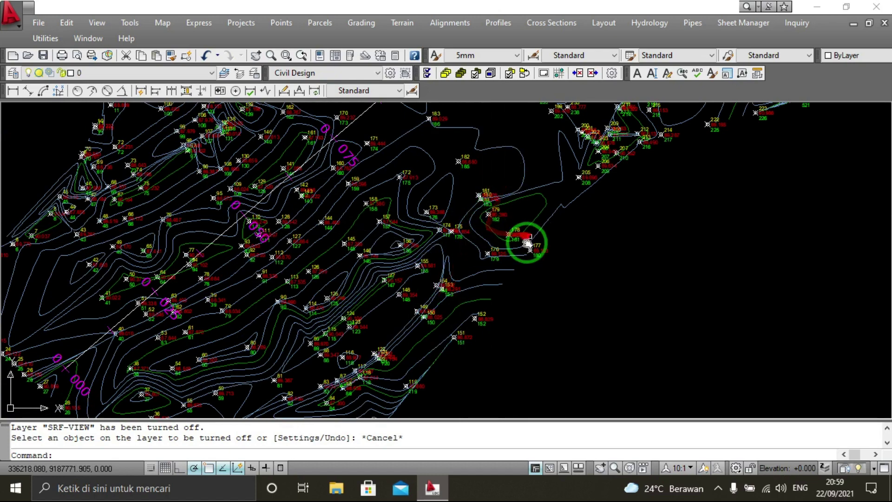
pyautogui.scroll(-3, 494, 292)
pyautogui.scroll(-2, 527, 235)
pyautogui.scroll(1, 485, 245)
pyautogui.scroll(2, 483, 241)
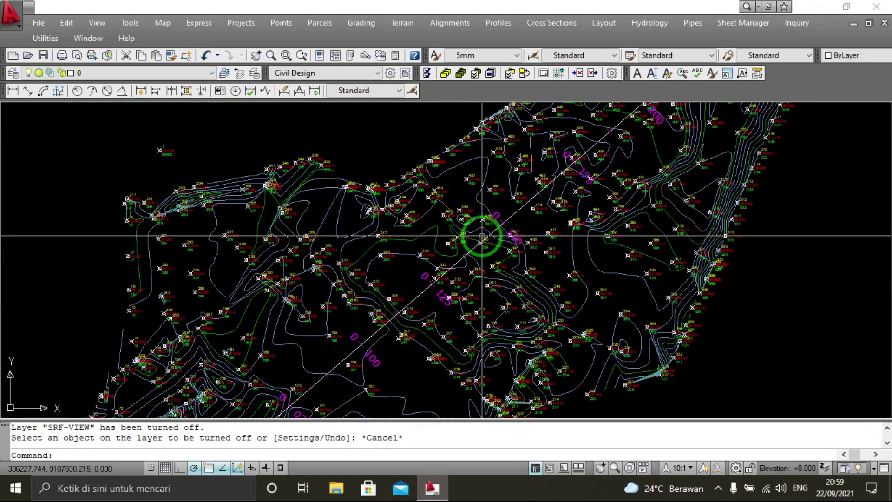
pyautogui.scroll(-1, 497, 238)
pyautogui.scroll(-1, 520, 241)
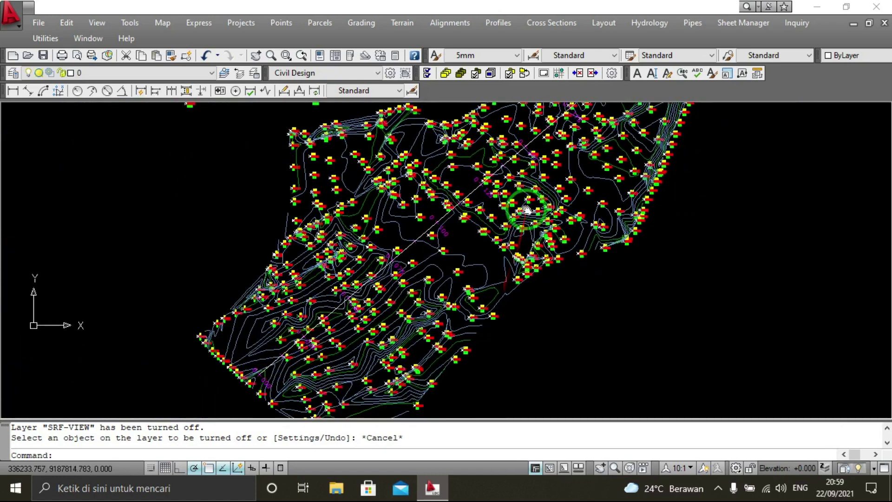
pyautogui.scroll(2, 474, 279)
pyautogui.scroll(3, 362, 343)
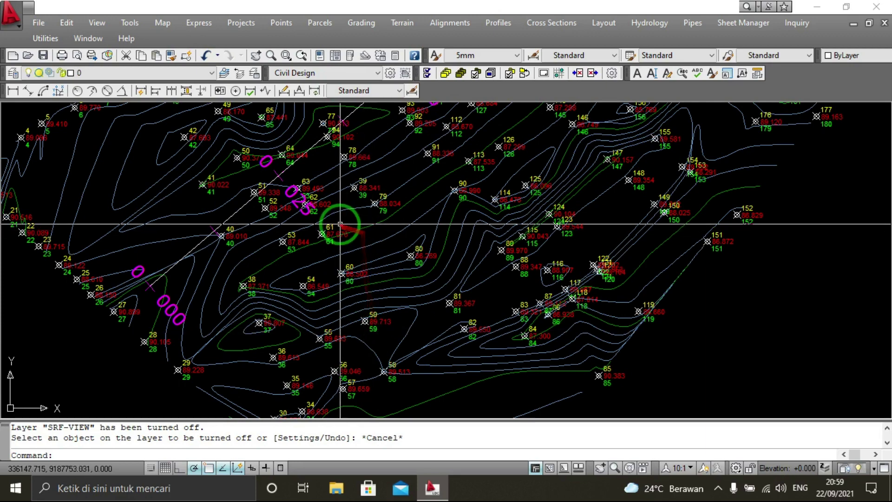
pyautogui.scroll(5, 341, 224)
pyautogui.scroll(-5, 334, 227)
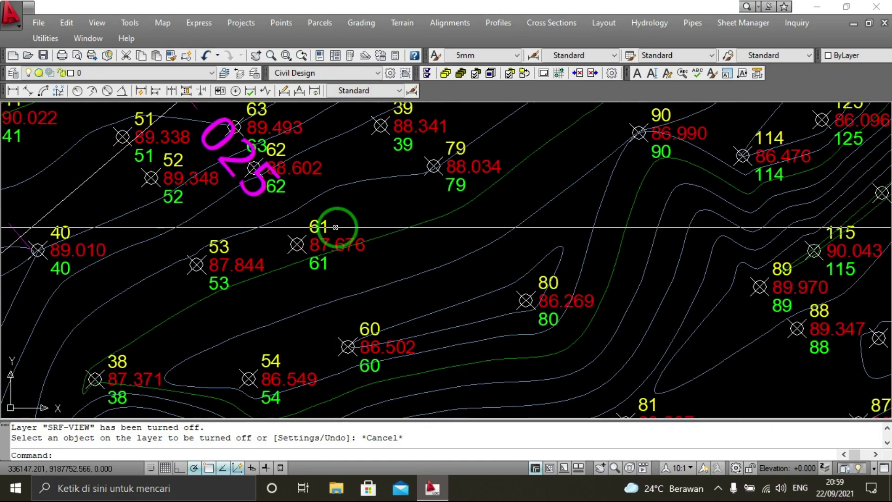
# Pan around survey points 63, 62, 51 and 526, then start a PLINE.
pyautogui.moveTo(362, 229); pyautogui.dragTo(419, 284, button='middle')
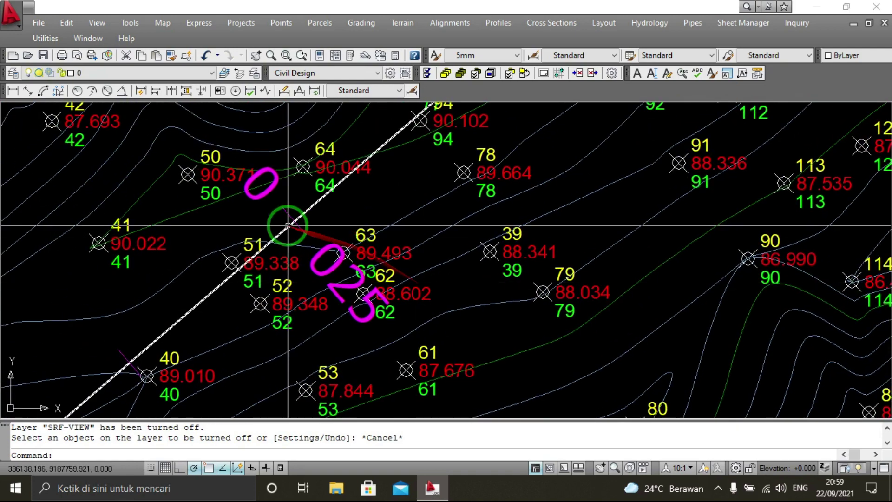
pyautogui.moveTo(280, 222); pyautogui.dragTo(313, 265, button='middle')
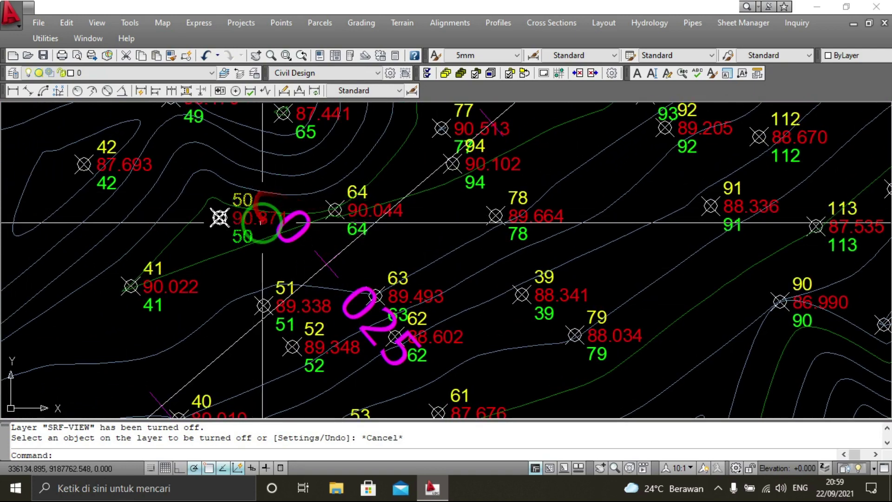
pyautogui.scroll(-3, 264, 223)
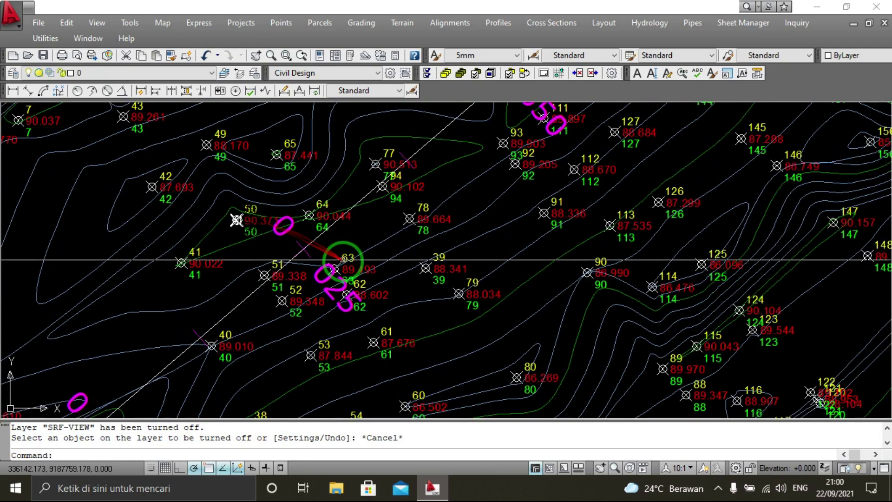
pyautogui.moveTo(342, 257); pyautogui.dragTo(310, 296, button='middle')
pyautogui.scroll(-3, 310, 296)
pyautogui.moveTo(382, 263); pyautogui.dragTo(361, 275, button='middle')
pyautogui.scroll(1, 462, 199)
pyautogui.moveTo(457, 211); pyautogui.dragTo(386, 309, button='middle')
pyautogui.scroll(-2, 386, 308)
pyautogui.scroll(-3, 418, 297)
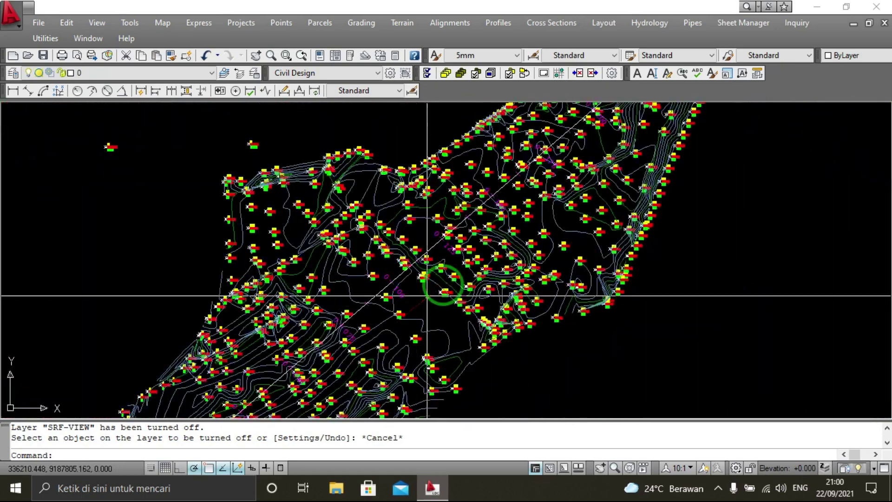
pyautogui.scroll(-1, 511, 230)
pyautogui.scroll(2, 514, 228)
pyautogui.scroll(3, 548, 193)
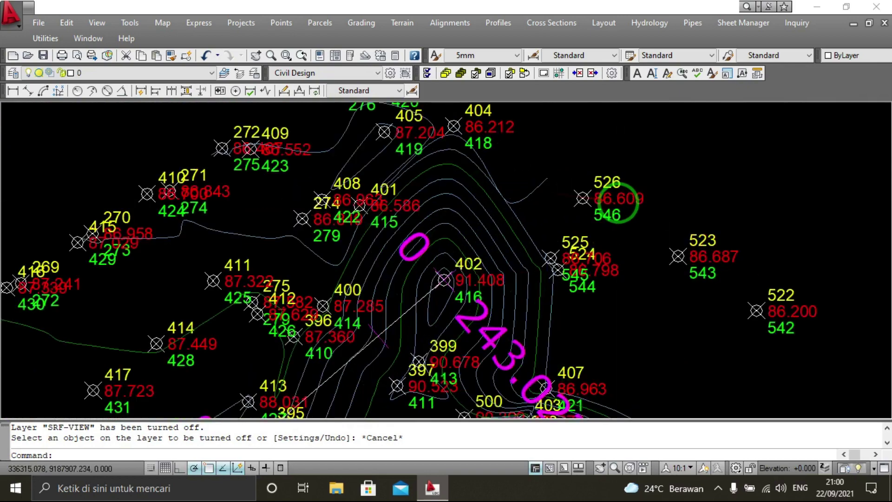
pyautogui.scroll(1, 613, 201)
pyautogui.moveTo(676, 283); pyautogui.dragTo(517, 308, button='middle')
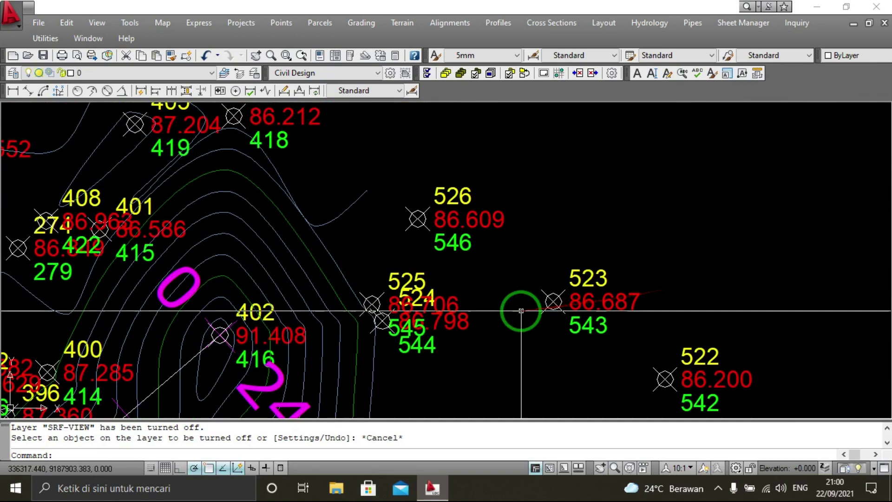
pyautogui.scroll(-2, 487, 231)
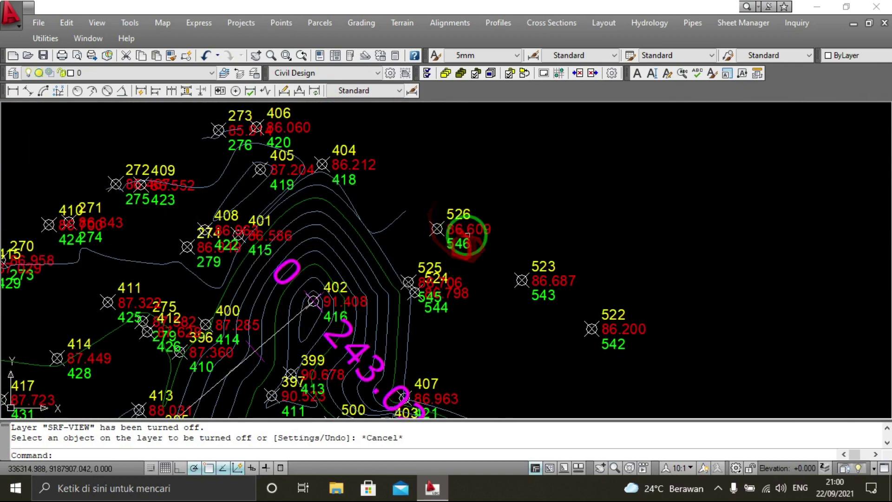
pyautogui.scroll(-3, 467, 243)
pyautogui.scroll(-2, 465, 243)
pyautogui.scroll(1, 464, 269)
pyautogui.scroll(3, 398, 279)
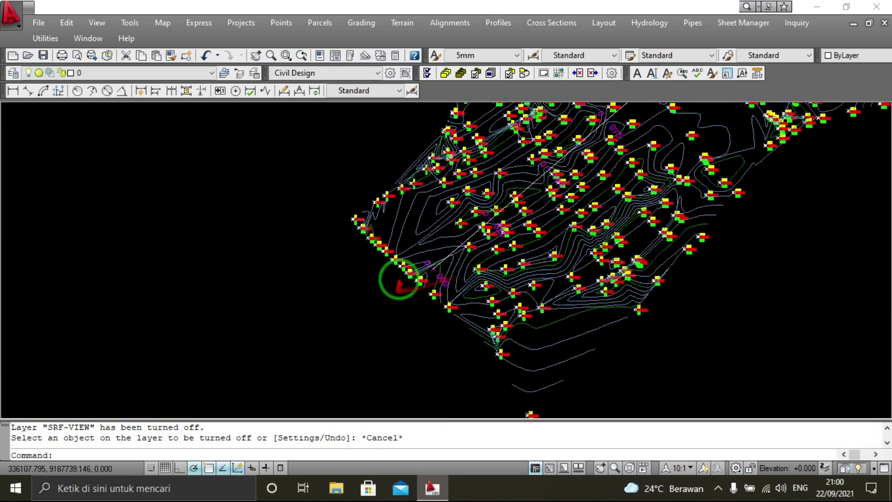
pyautogui.scroll(2, 398, 319)
pyautogui.scroll(1, 399, 324)
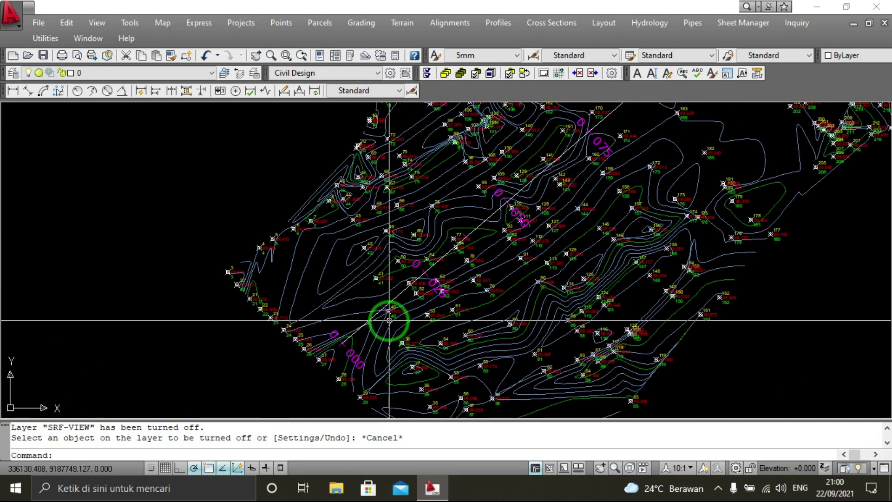
pyautogui.write('PL')
pyautogui.press('Return')
pyautogui.scroll(-2, 389, 320)
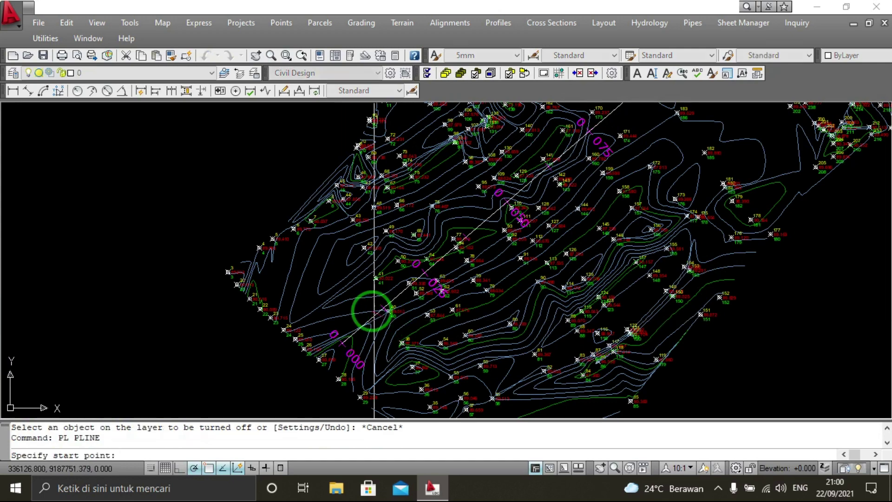
# Start the polyline at the alignment's beginning, adding vertices near the southern tip and alignment end.
pyautogui.scroll(8, 342, 335)
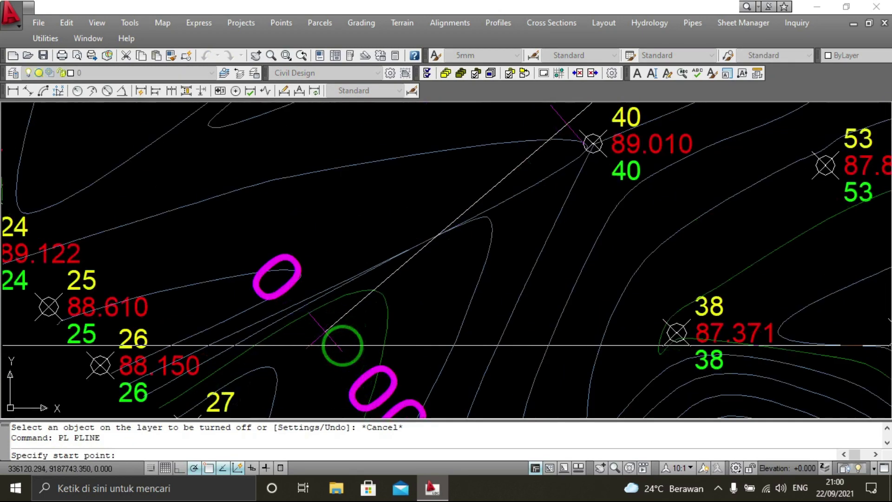
pyautogui.click(325, 329)
pyautogui.scroll(-10, 404, 259)
pyautogui.scroll(3, 406, 304)
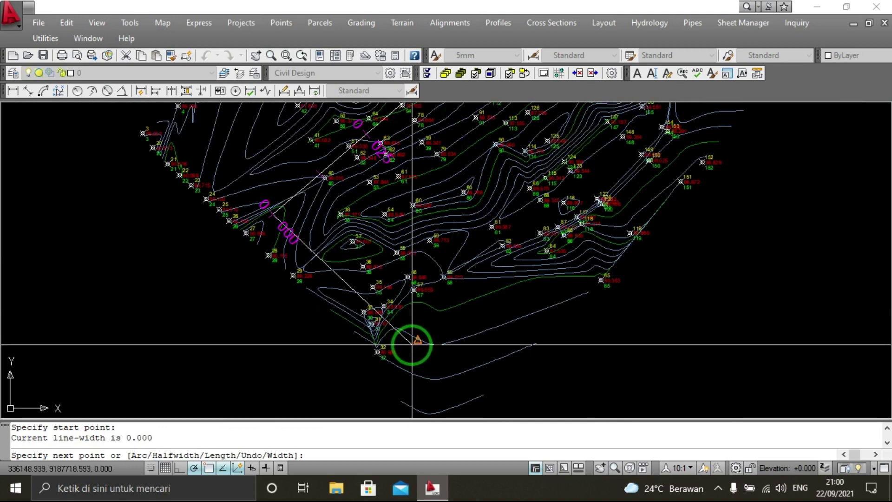
pyautogui.click(412, 345)
pyautogui.scroll(-3, 412, 344)
pyautogui.scroll(-3, 398, 348)
pyautogui.scroll(4, 462, 289)
pyautogui.scroll(1, 470, 278)
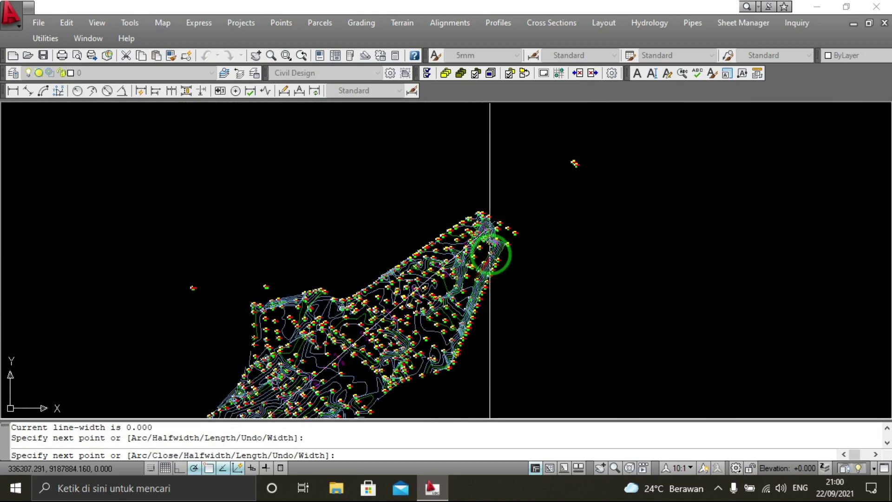
pyautogui.scroll(2, 490, 254)
pyautogui.scroll(2, 495, 247)
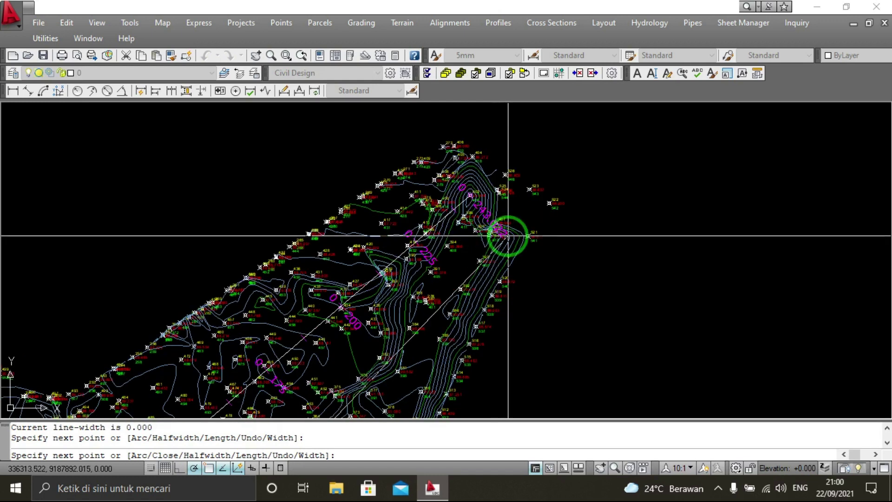
pyautogui.scroll(2, 508, 236)
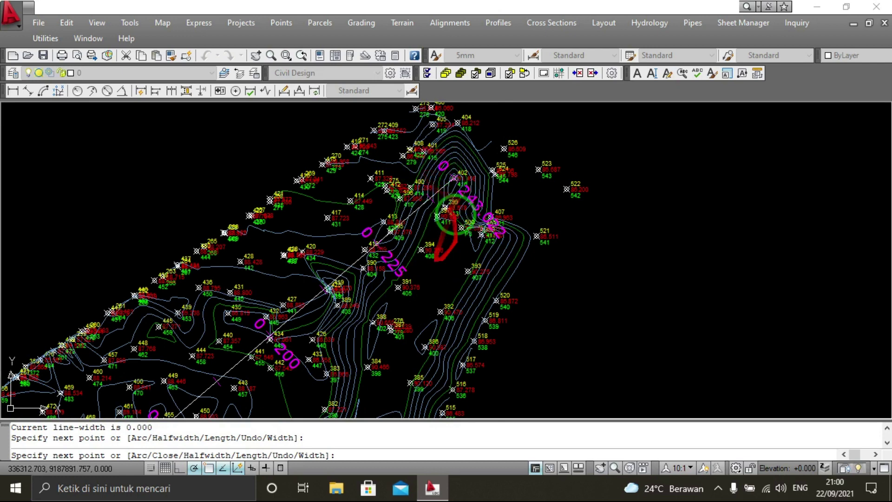
pyautogui.click(414, 144)
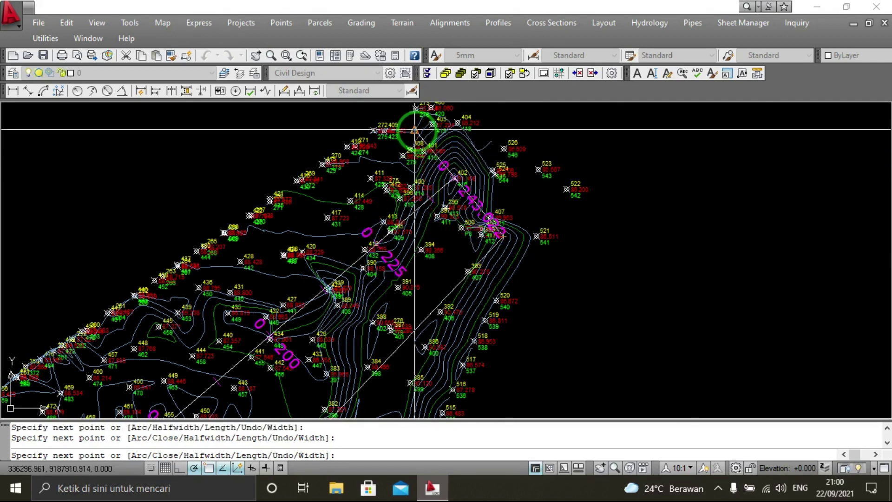
# Add vertices at the survey edge, near point 4 and near station 0+000, then end the polyline.
pyautogui.scroll(2, 413, 129)
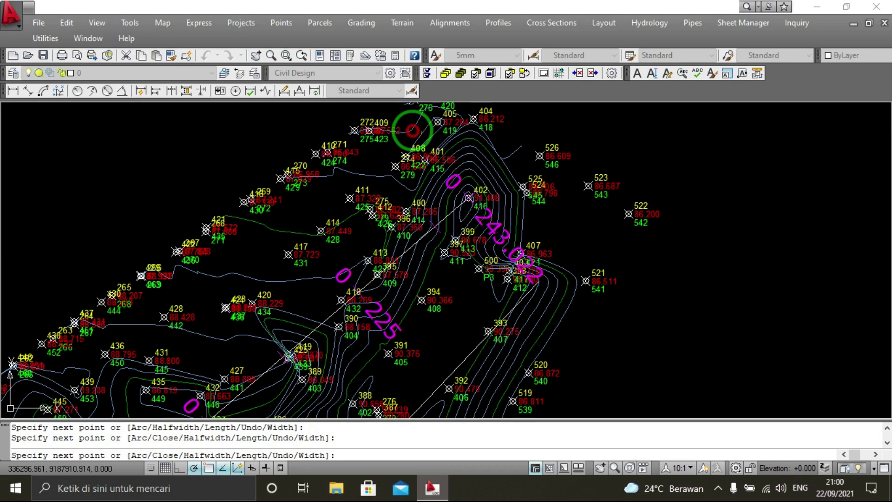
pyautogui.scroll(-5, 412, 131)
pyautogui.scroll(-3, 458, 135)
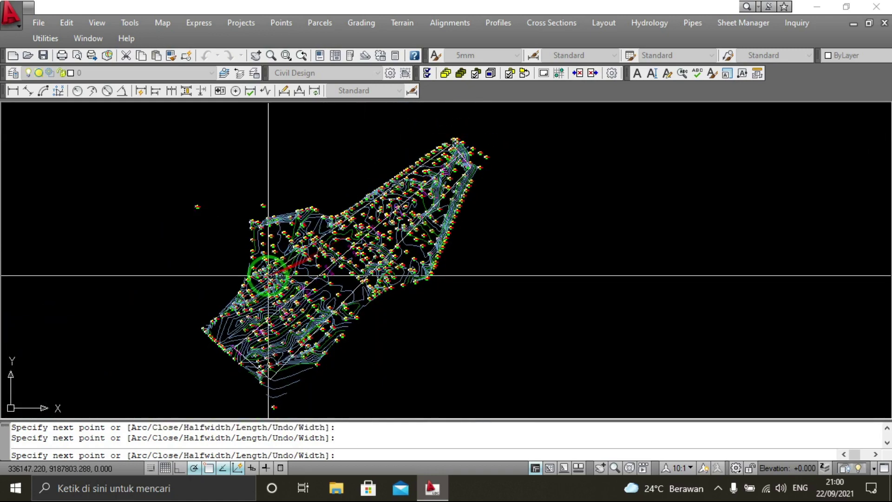
pyautogui.scroll(3, 313, 239)
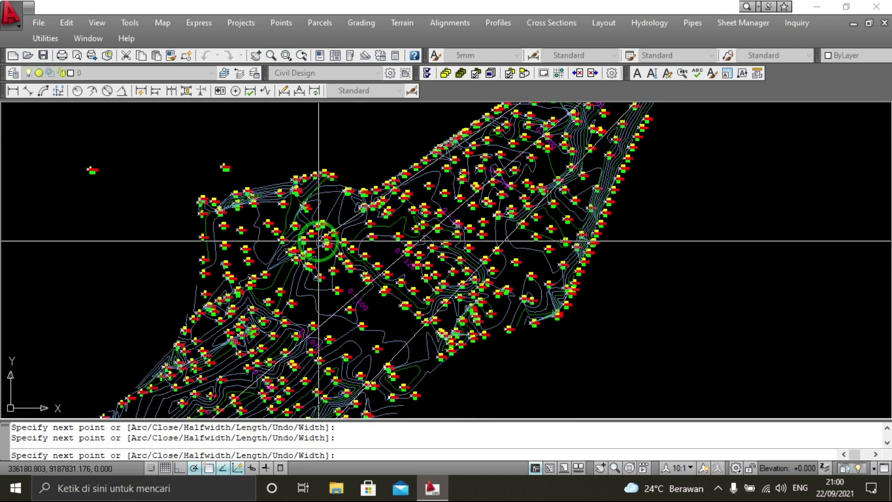
pyautogui.scroll(-2, 358, 218)
pyautogui.scroll(-1, 276, 294)
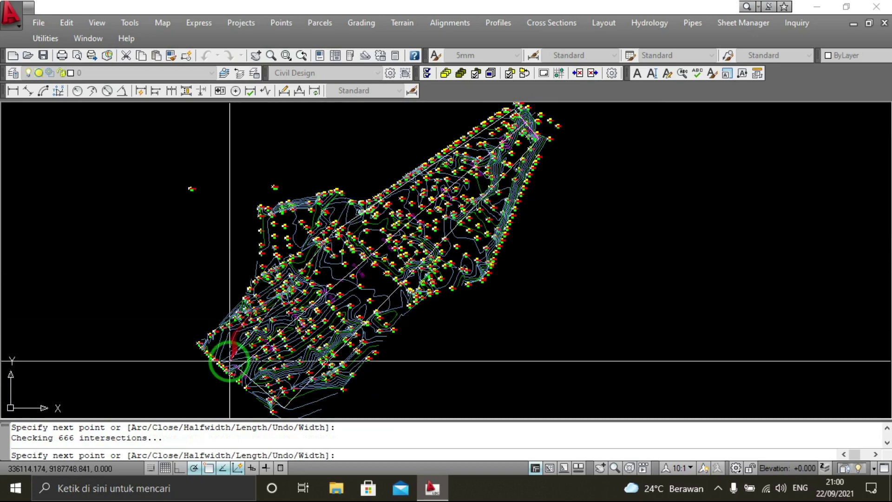
pyautogui.scroll(5, 225, 346)
pyautogui.click(213, 325)
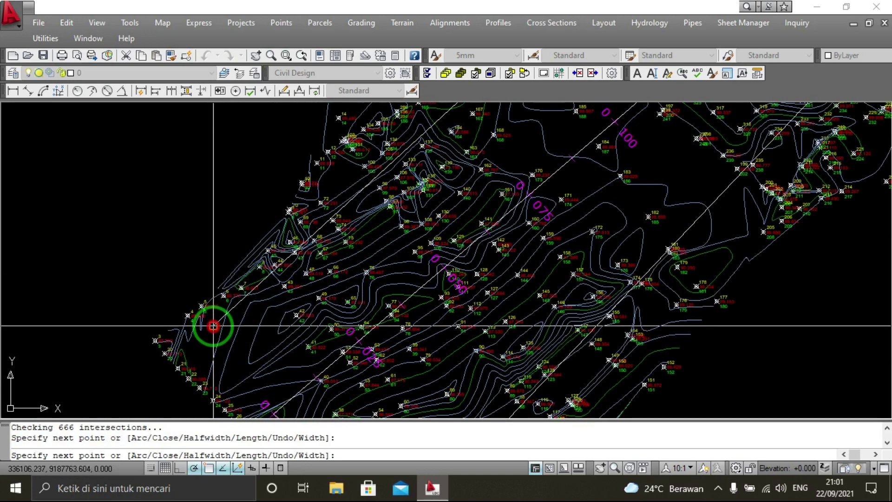
pyautogui.scroll(-1, 229, 241)
pyautogui.scroll(1, 237, 282)
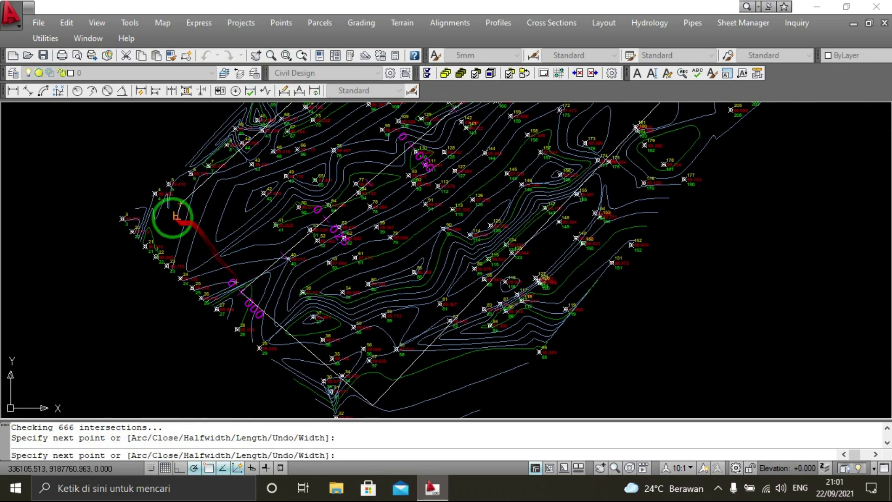
pyautogui.scroll(3, 172, 217)
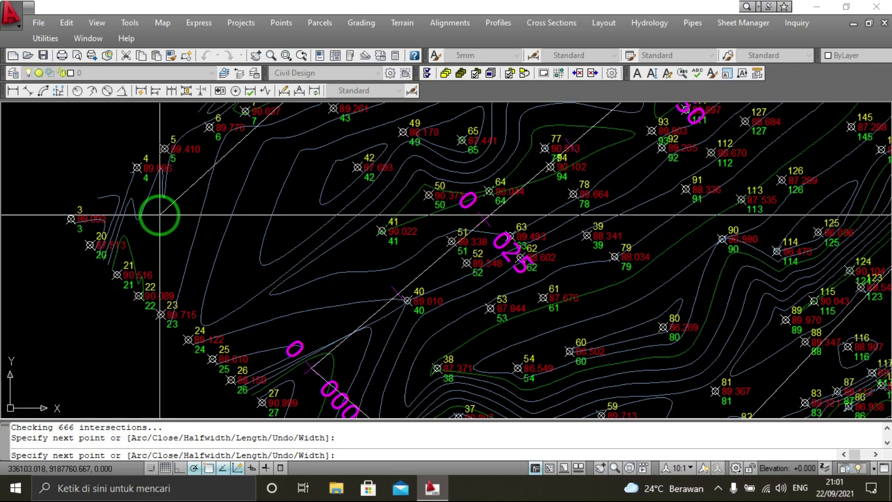
pyautogui.click(159, 215)
pyautogui.click(310, 368)
pyautogui.press('Return')
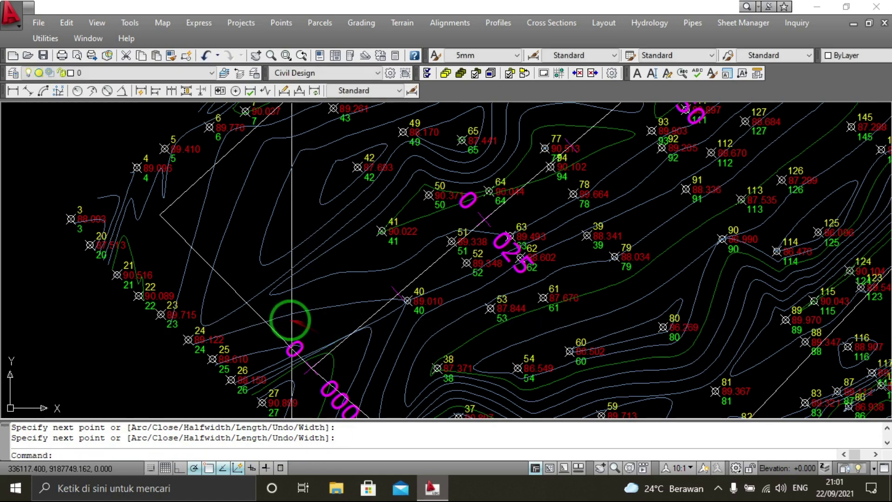
# Select the new polyline to check it, then clear the selection.
pyautogui.click(258, 313)
pyautogui.scroll(-5, 339, 309)
pyautogui.scroll(2, 469, 241)
pyautogui.scroll(1, 442, 281)
pyautogui.press('Escape')
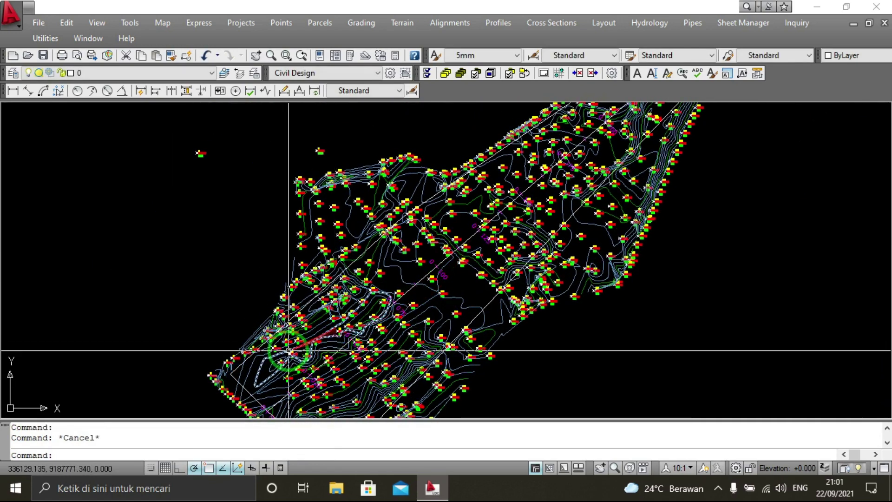
# Offset the new line 5 units to the upper-right side.
pyautogui.scroll(2, 364, 299)
pyautogui.scroll(2, 372, 278)
pyautogui.scroll(1, 379, 254)
pyautogui.scroll(3, 367, 253)
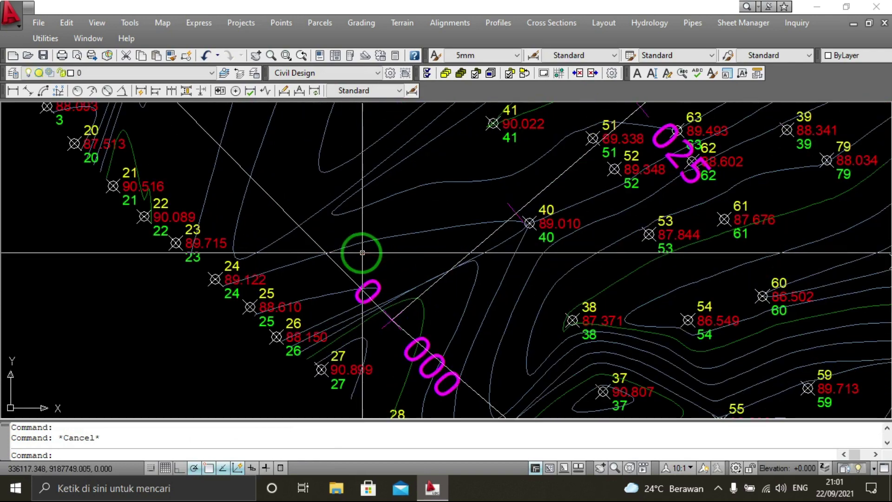
pyautogui.click(345, 271)
pyautogui.write('O')
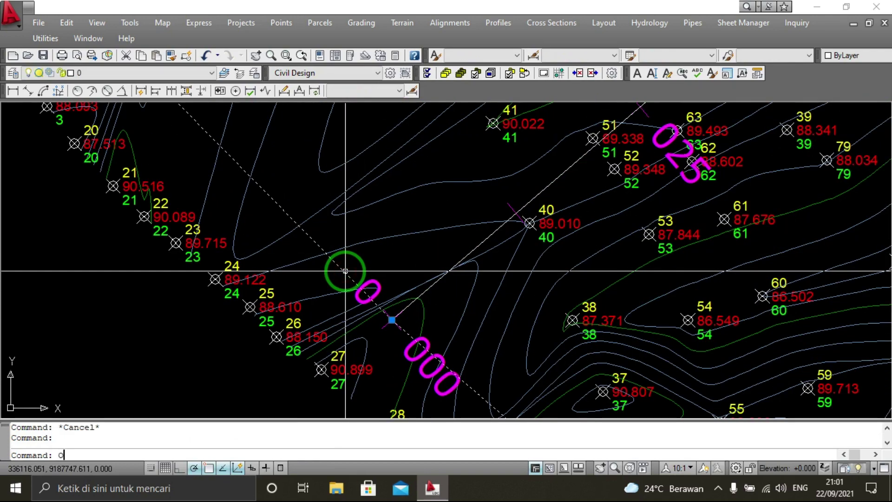
pyautogui.press('Return')
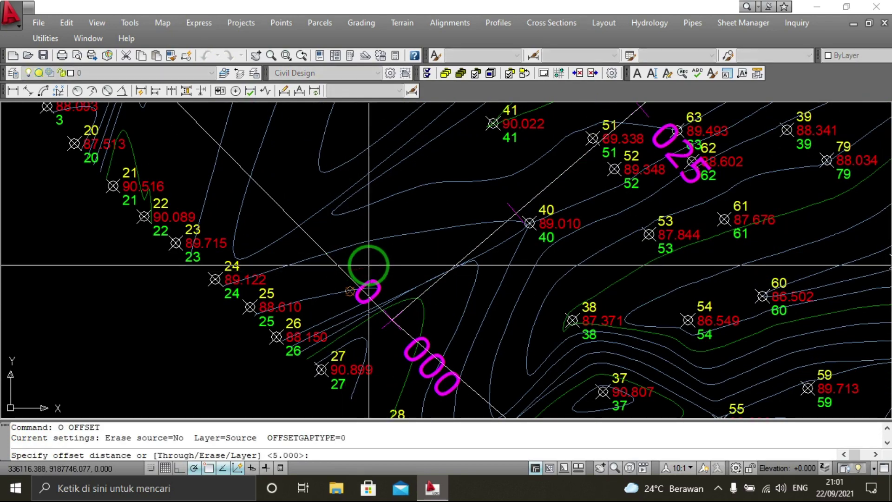
pyautogui.write('5')
pyautogui.press('Return')
pyautogui.click(358, 274)
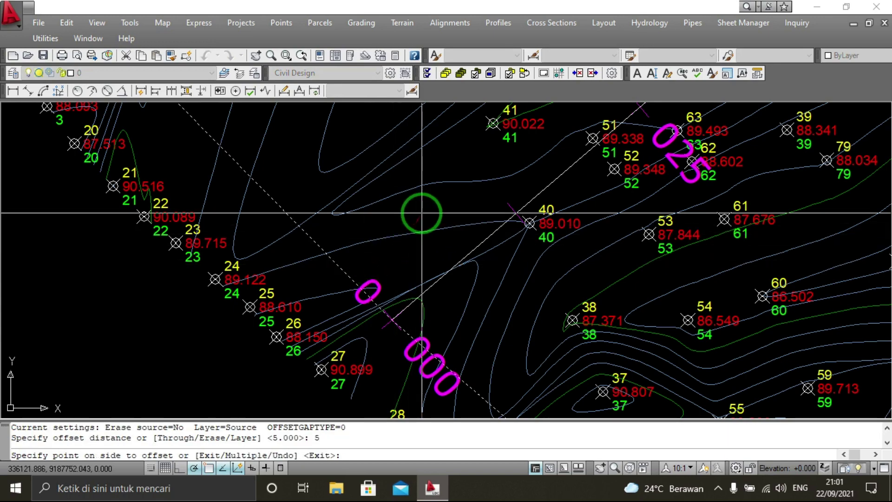
pyautogui.click(420, 213)
pyautogui.scroll(-3, 418, 252)
pyautogui.scroll(-3, 349, 302)
pyautogui.press('Escape')
# Select the two parallel diagonal lines and set their colour to Cyan.
pyautogui.scroll(2, 467, 364)
pyautogui.scroll(2, 573, 238)
pyautogui.scroll(3, 576, 263)
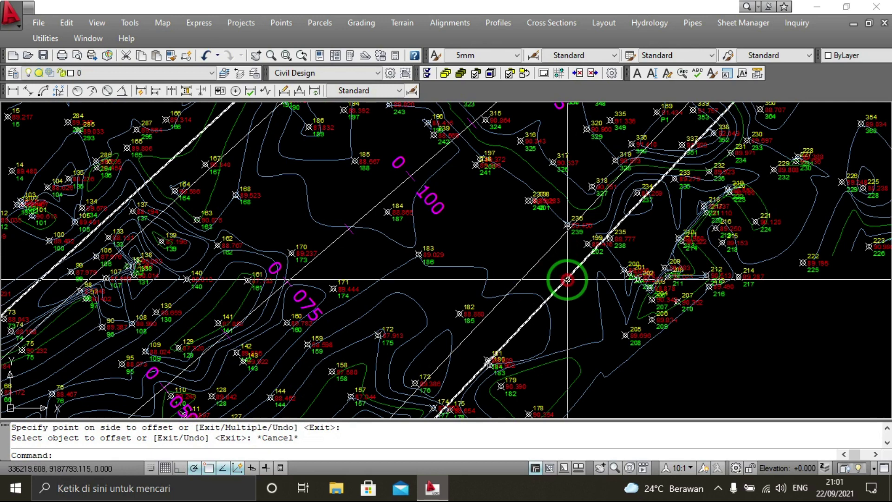
pyautogui.click(539, 260)
pyautogui.press('Delete')
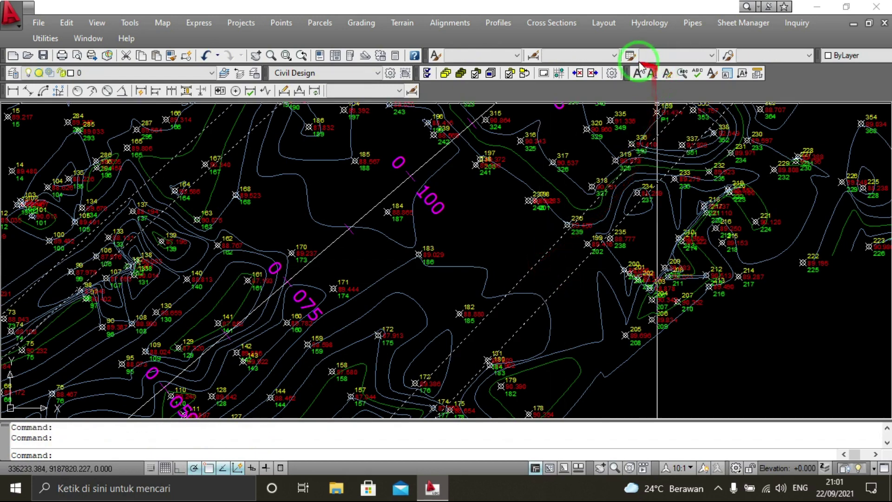
pyautogui.click(847, 55)
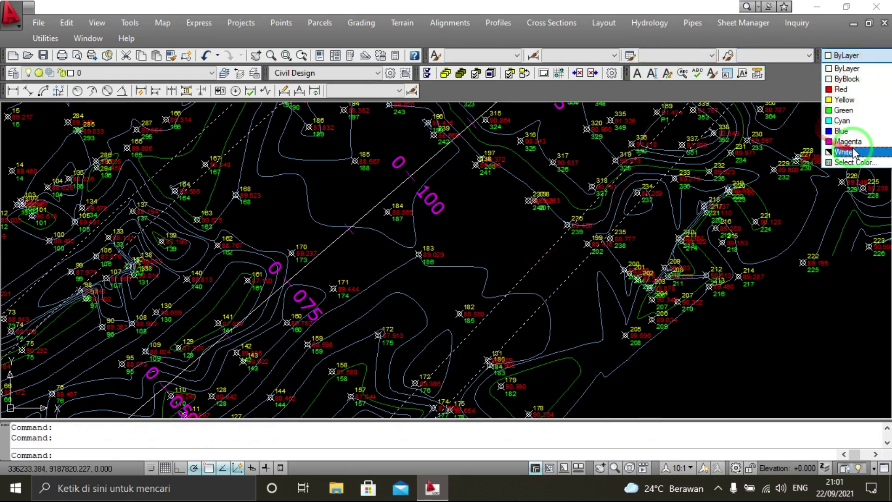
pyautogui.click(843, 121)
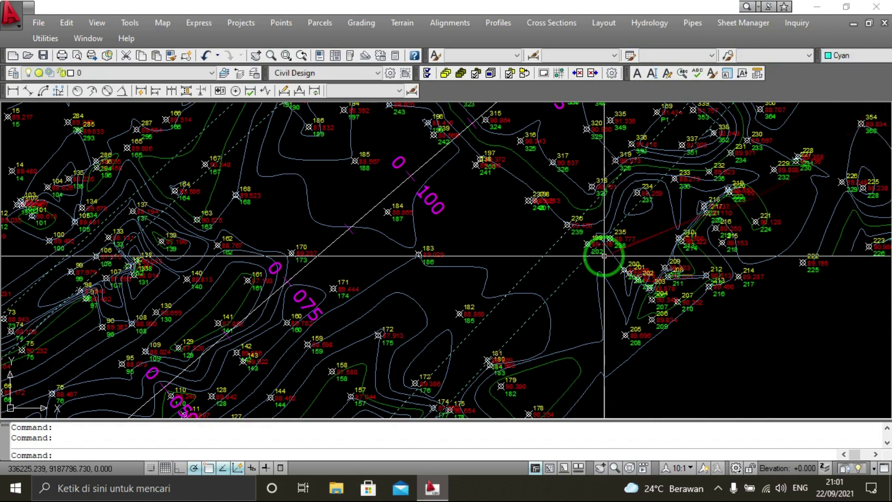
# Clear the selection and pan to the lower-left survey points near station 0+000.
pyautogui.press('Escape')
pyautogui.scroll(-2, 579, 213)
pyautogui.scroll(-2, 521, 283)
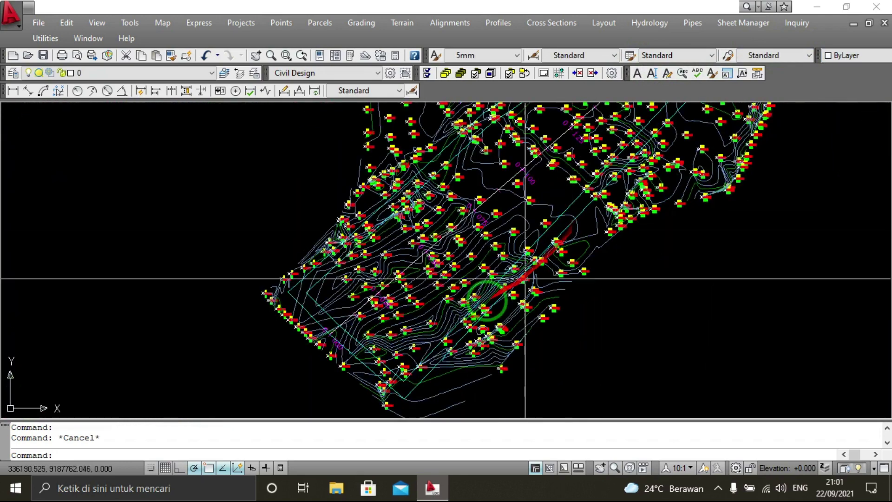
pyautogui.scroll(4, 353, 349)
pyautogui.moveTo(353, 349); pyautogui.dragTo(297, 352, button='middle')
pyautogui.moveTo(359, 354)
pyautogui.mouseDown(button='middle')
pyautogui.moveTo(343, 328)
pyautogui.moveTo(409, 290)
pyautogui.mouseUp(button='middle')
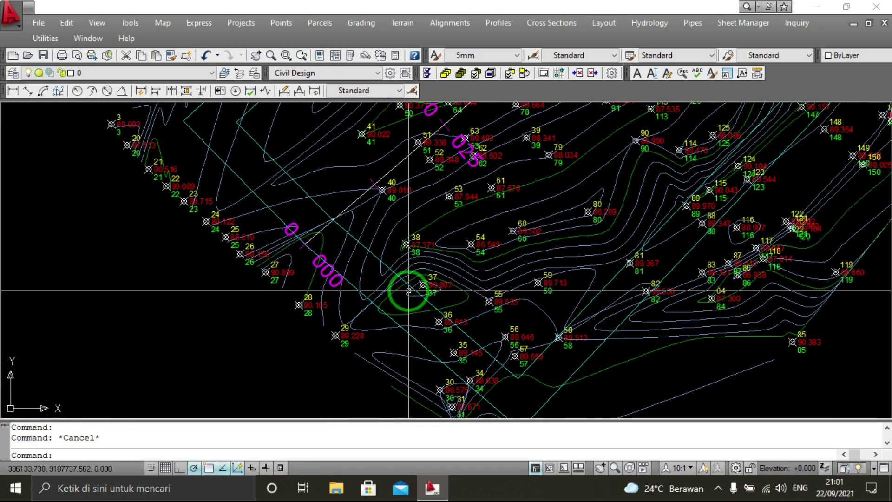
pyautogui.scroll(-1, 367, 285)
pyautogui.scroll(-2, 392, 294)
pyautogui.scroll(3, 382, 294)
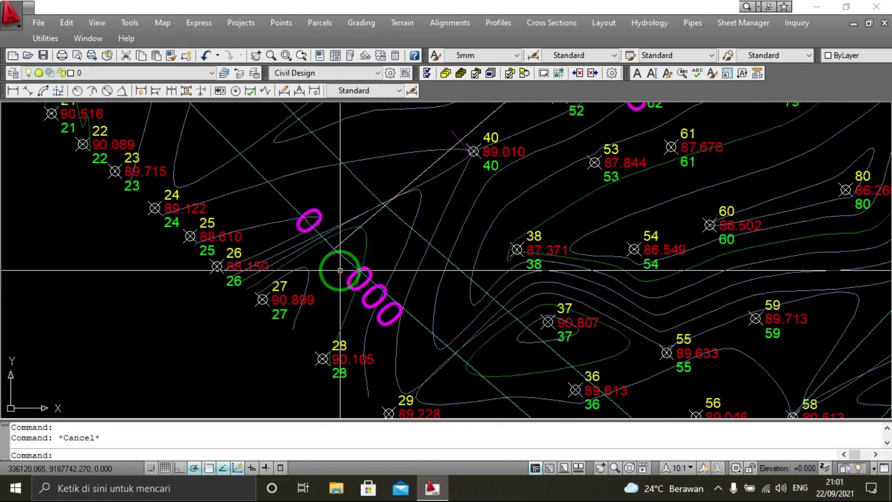
pyautogui.scroll(4, 339, 269)
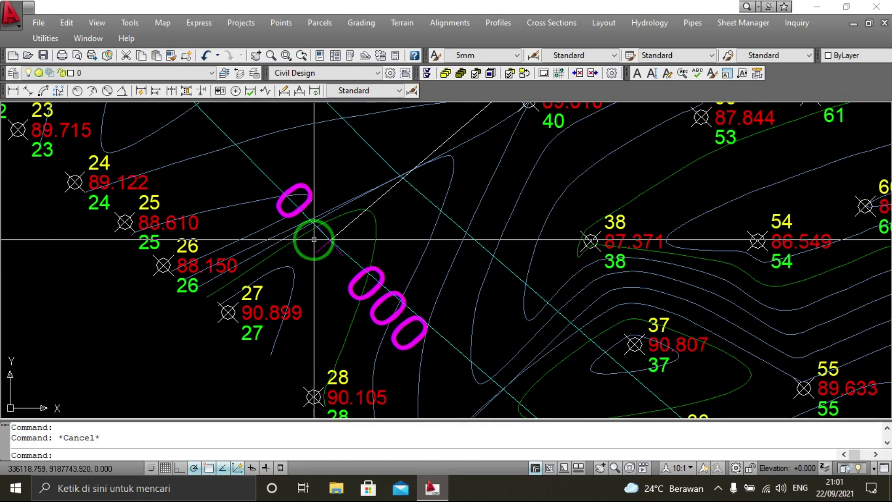
# Set the first cyan polyline's elevation to 88 in the Properties palette.
pyautogui.hotkey('ctrl', '1')
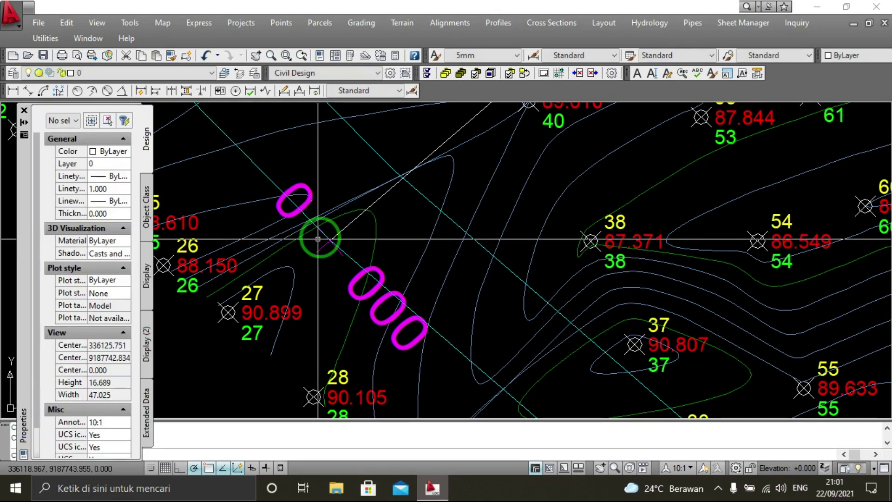
pyautogui.moveTo(348, 255)
pyautogui.mouseDown(button='middle')
pyautogui.moveTo(510, 213)
pyautogui.moveTo(480, 285)
pyautogui.mouseUp(button='middle')
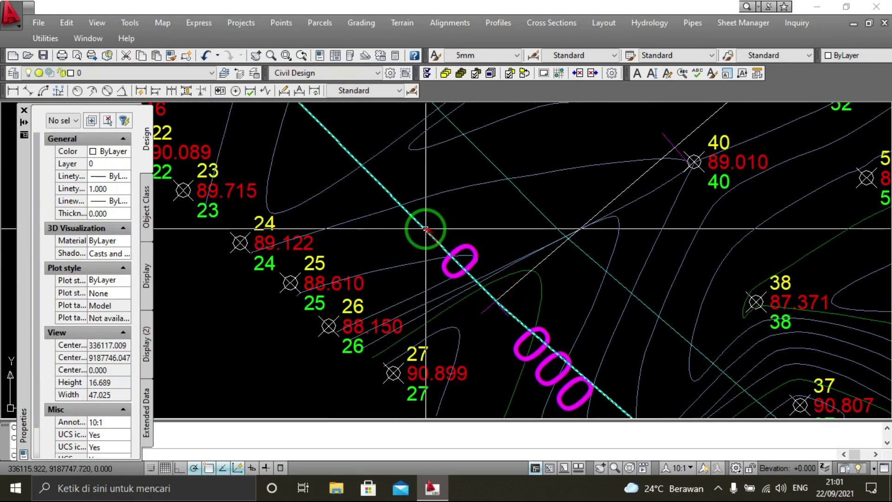
pyautogui.click(424, 229)
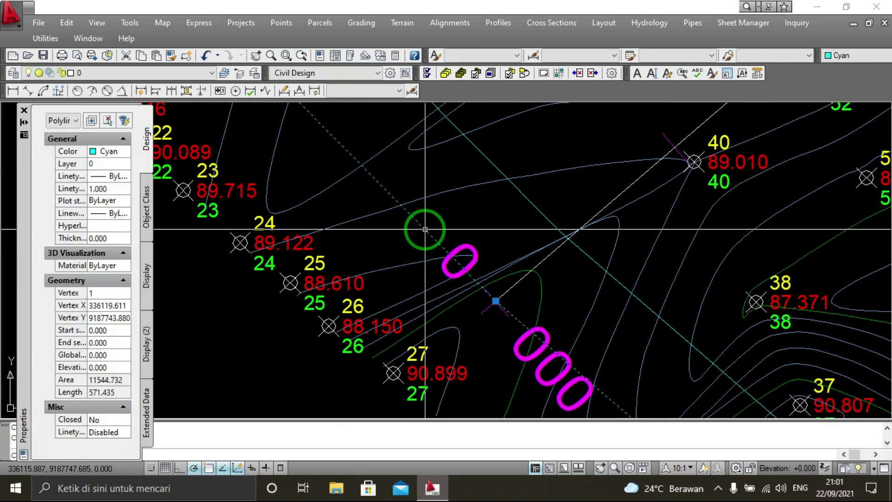
pyautogui.click(71, 399)
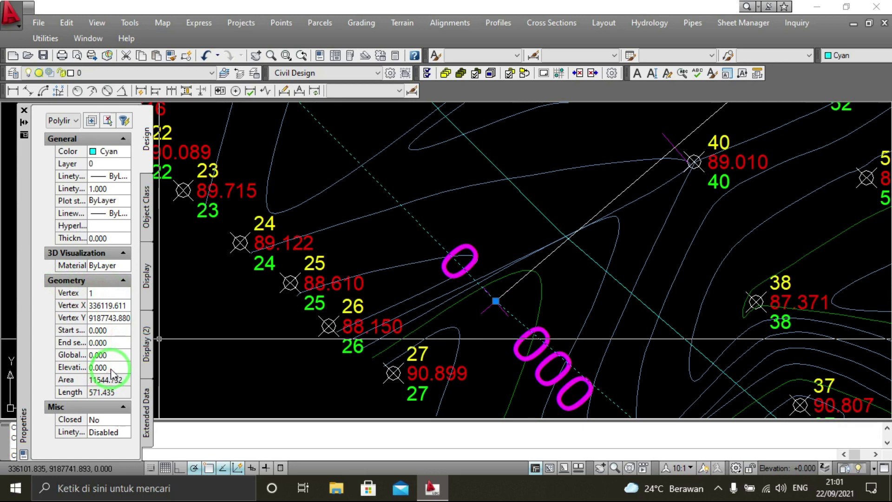
pyautogui.click(110, 369)
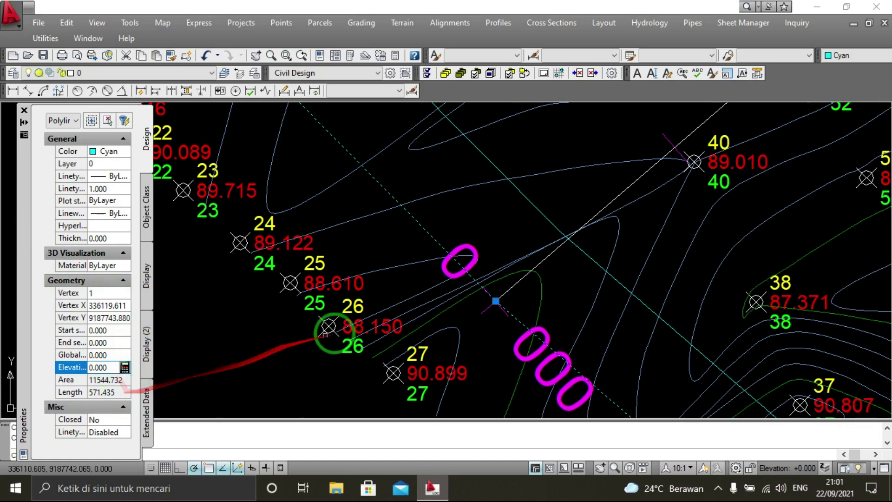
pyautogui.scroll(-3, 424, 253)
pyautogui.scroll(2, 375, 318)
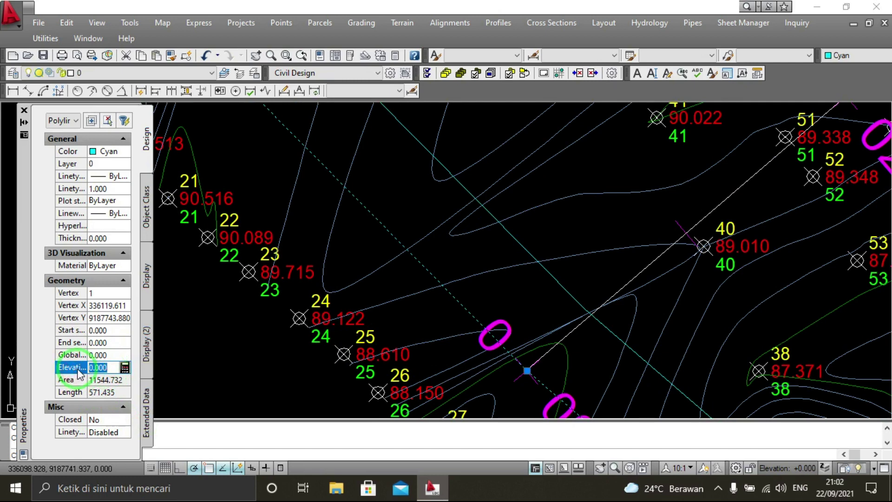
pyautogui.write('88')
pyautogui.click(193, 350)
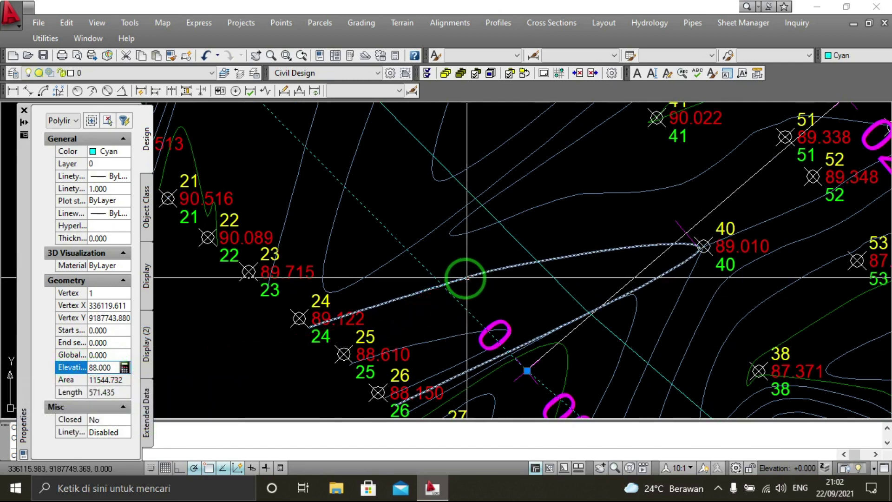
pyautogui.press('Escape')
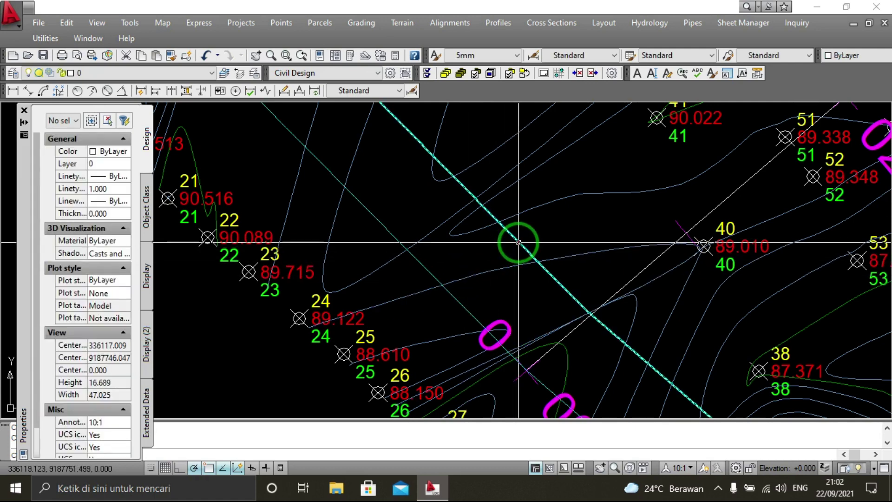
# Select the second cyan polyline and confirm its elevation of 85.
pyautogui.click(518, 242)
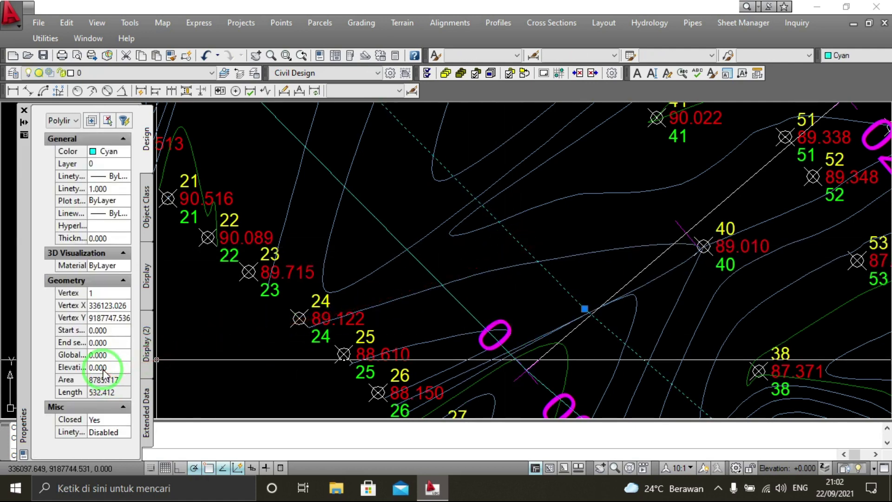
pyautogui.click(103, 369)
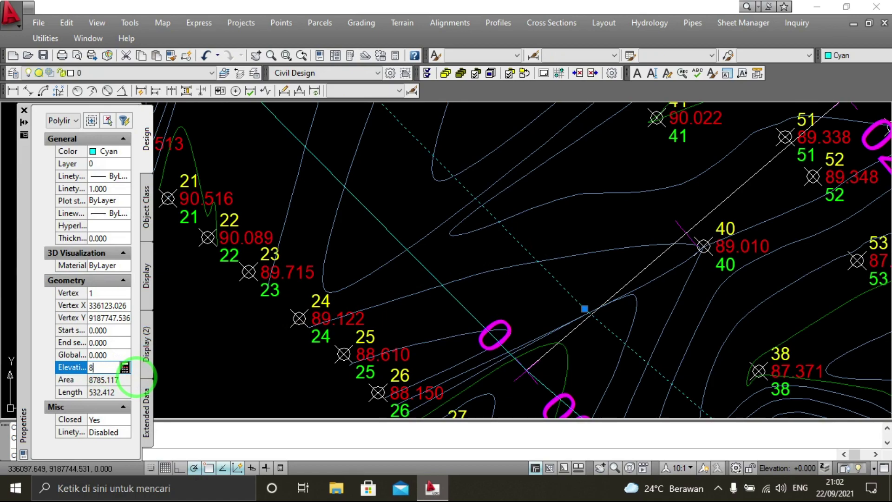
pyautogui.scroll(-2, 237, 366)
pyautogui.scroll(-3, 240, 341)
pyautogui.scroll(2, 247, 340)
pyautogui.press('Return')
pyautogui.press('Escape')
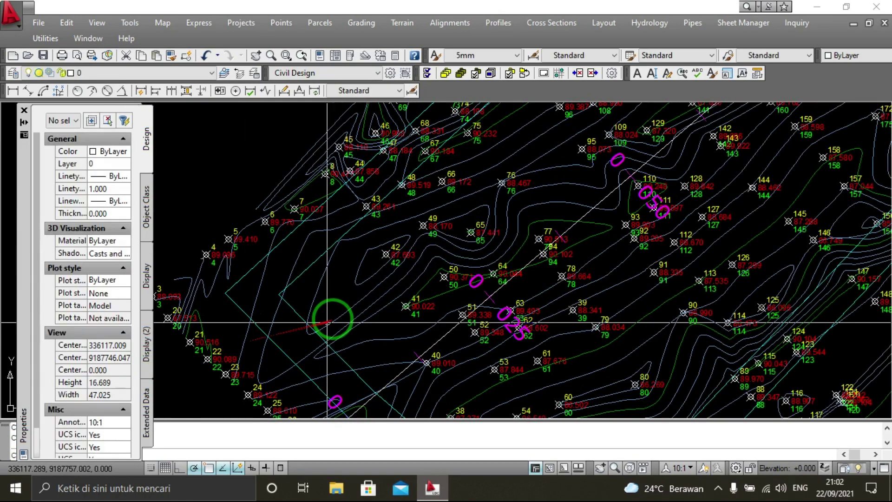
pyautogui.scroll(2, 329, 318)
pyautogui.scroll(-4, 393, 325)
pyautogui.scroll(5, 485, 188)
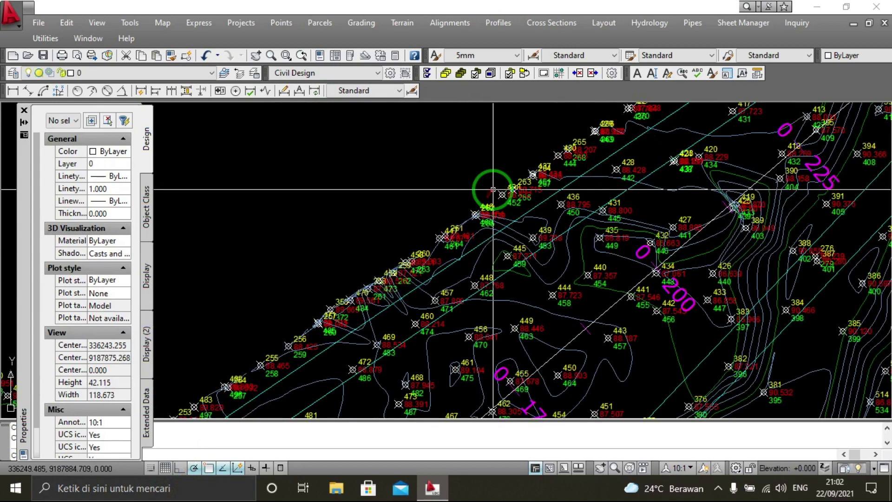
# Recheck both cyan polylines' elevations and close the Properties palette.
pyautogui.click(620, 148)
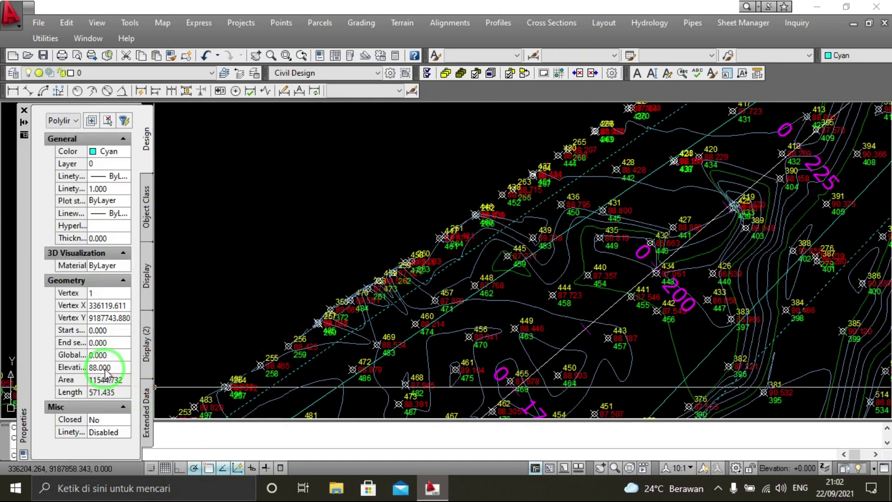
pyautogui.press('Escape')
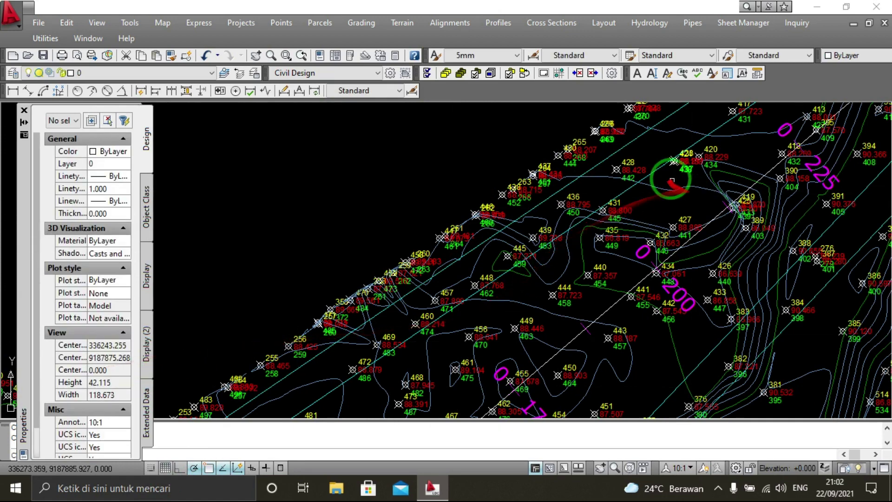
pyautogui.click(660, 170)
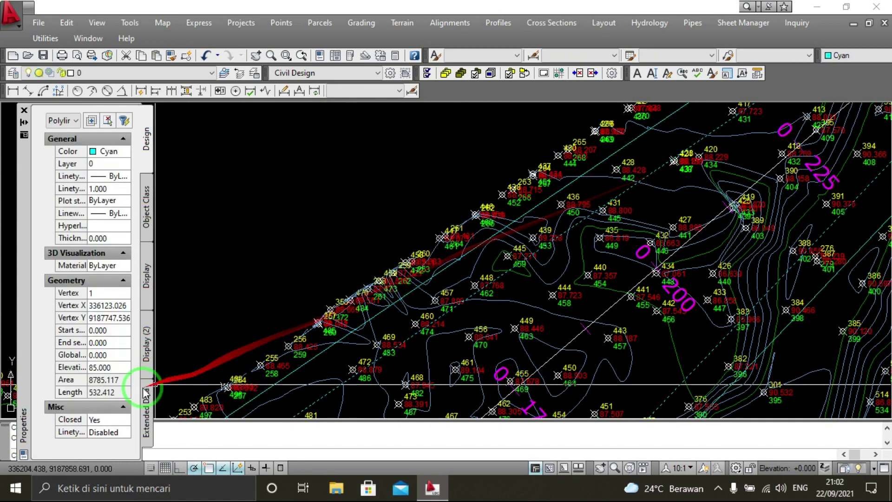
pyautogui.press('Escape')
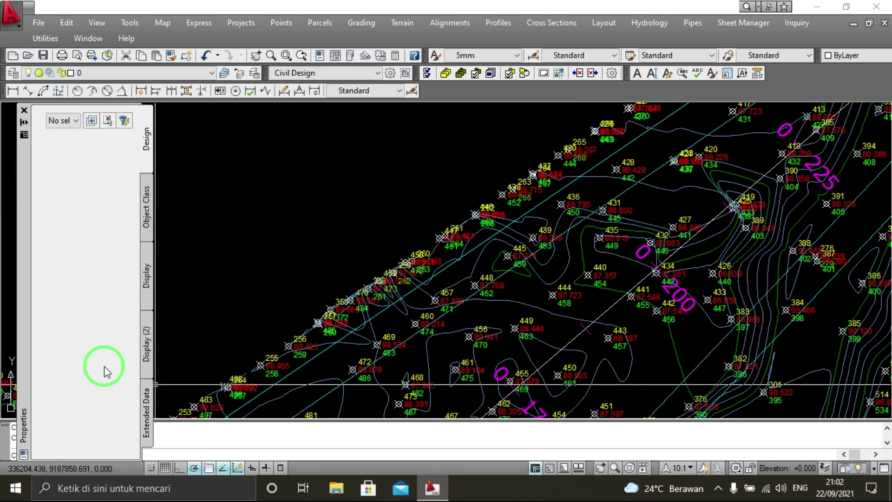
pyautogui.click(23, 111)
pyautogui.scroll(-5, 279, 237)
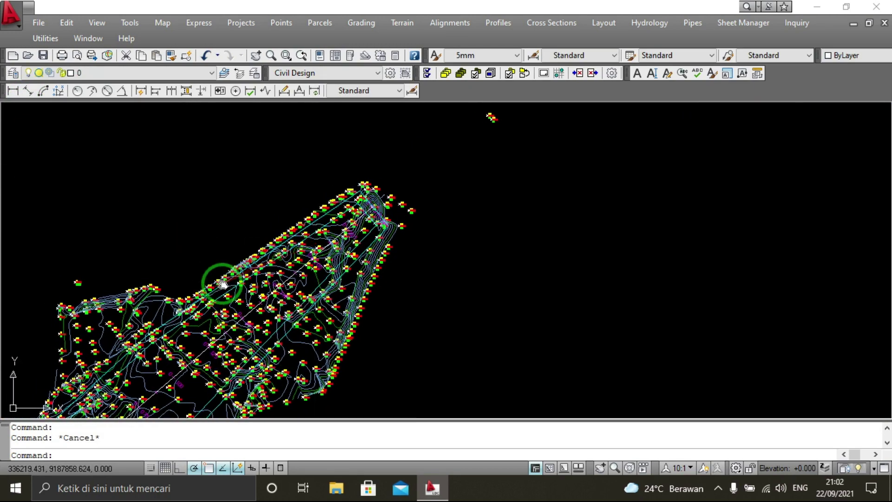
# Create a new empty terrain surface in the Terrain Model Explorer and rename it DESAIN.
pyautogui.moveTo(223, 284); pyautogui.dragTo(288, 230, button='middle')
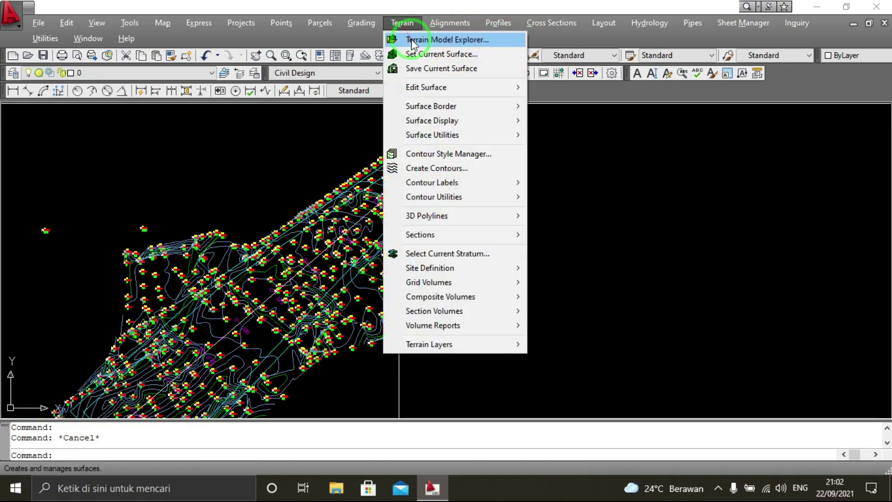
pyautogui.click(451, 42)
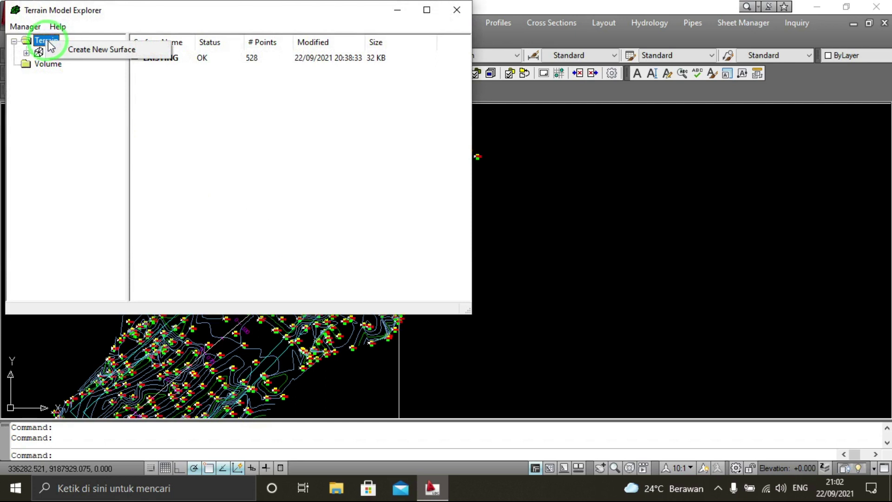
pyautogui.click(71, 131)
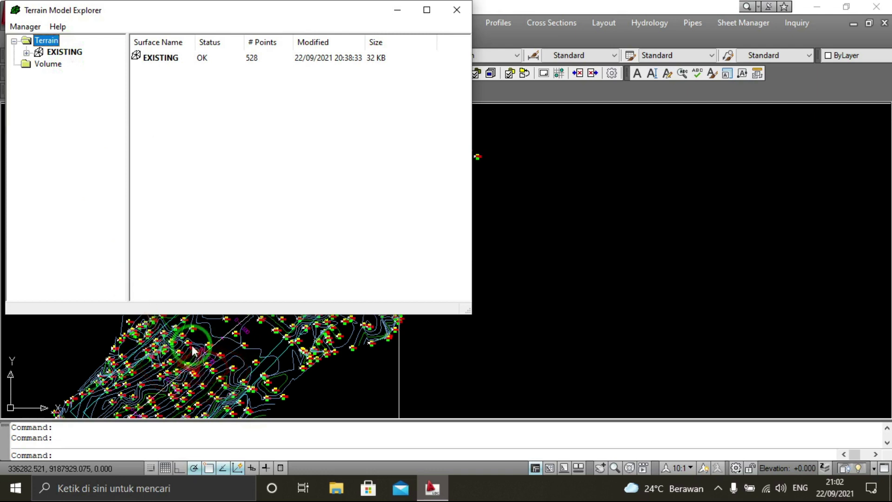
pyautogui.rightClick(50, 43)
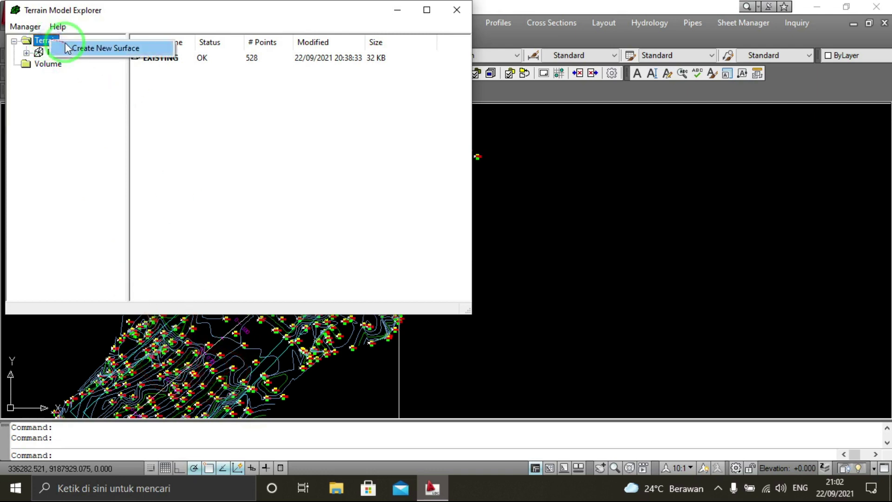
pyautogui.click(69, 47)
pyautogui.click(37, 65)
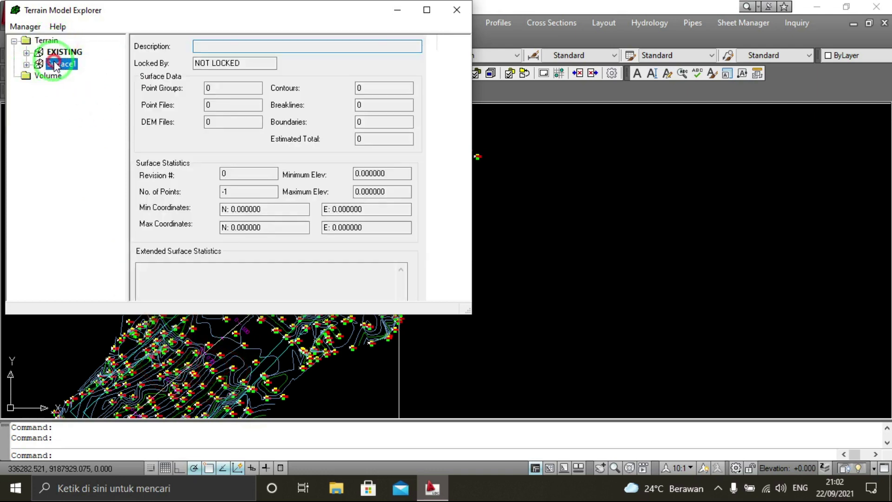
pyautogui.rightClick(54, 63)
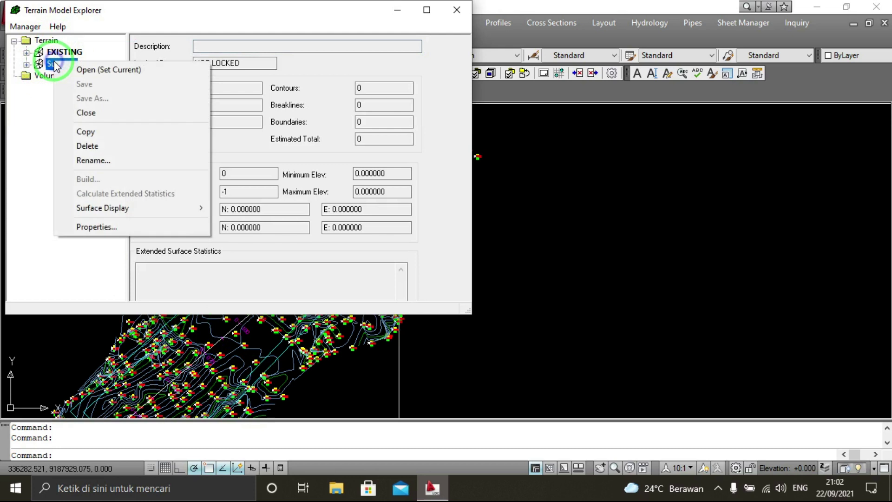
pyautogui.click(86, 162)
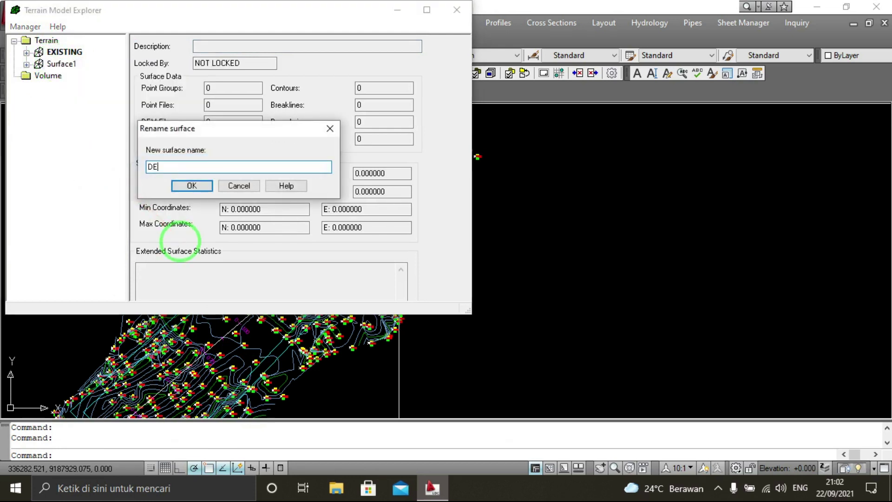
pyautogui.write('DESAIN')
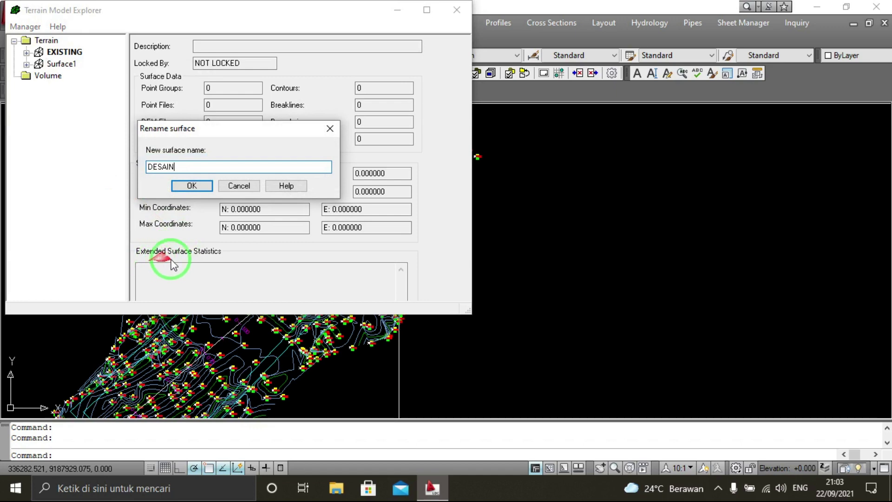
pyautogui.click(197, 186)
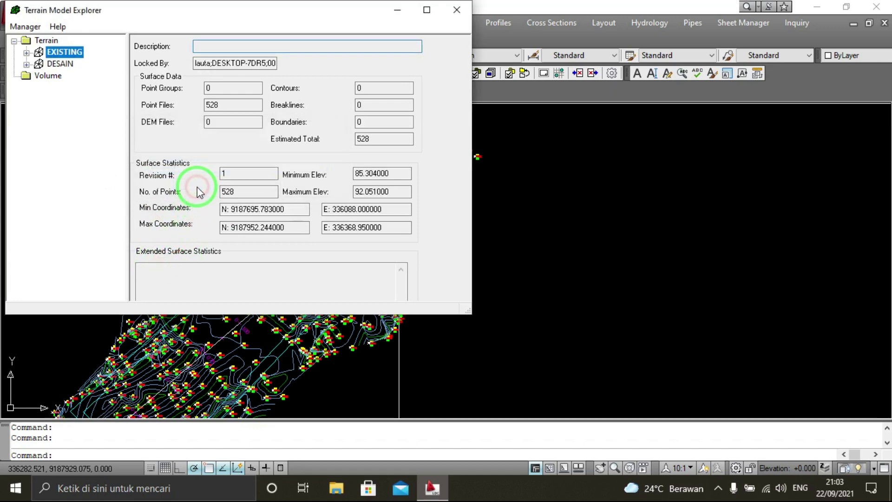
# Expand DESAIN's data and start adding contour data to it.
pyautogui.click(39, 65)
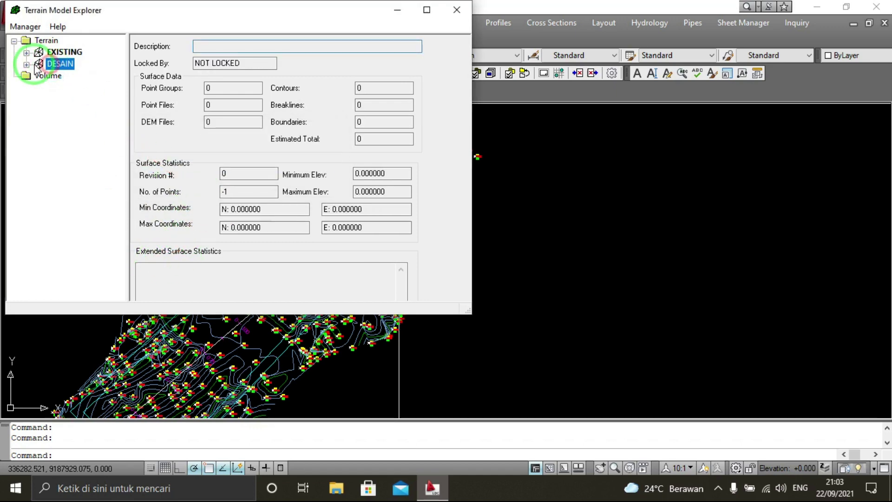
pyautogui.click(26, 64)
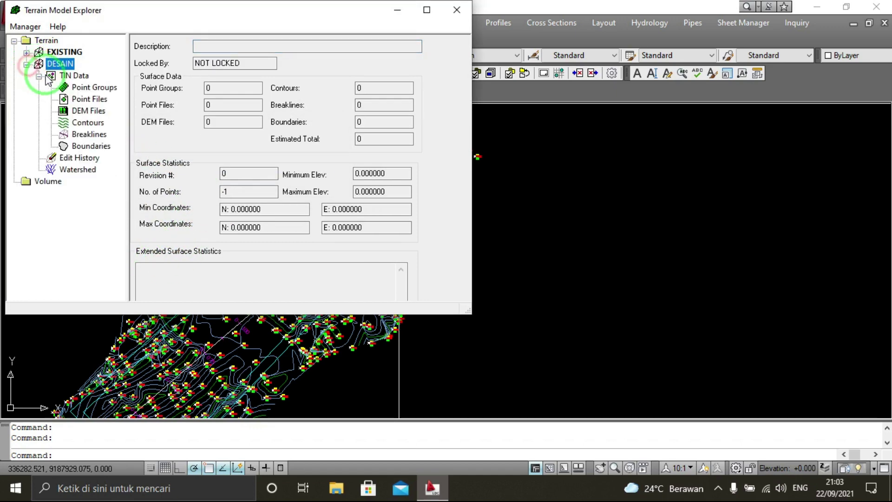
pyautogui.click(86, 124)
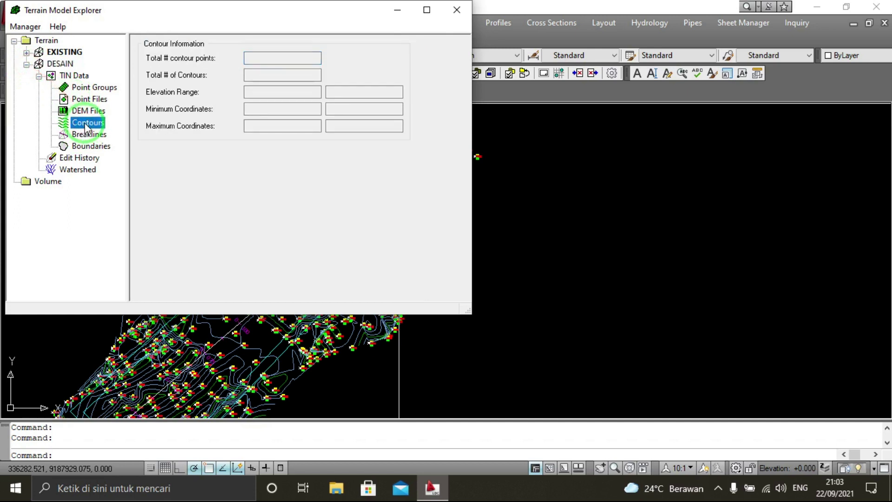
pyautogui.rightClick(85, 123)
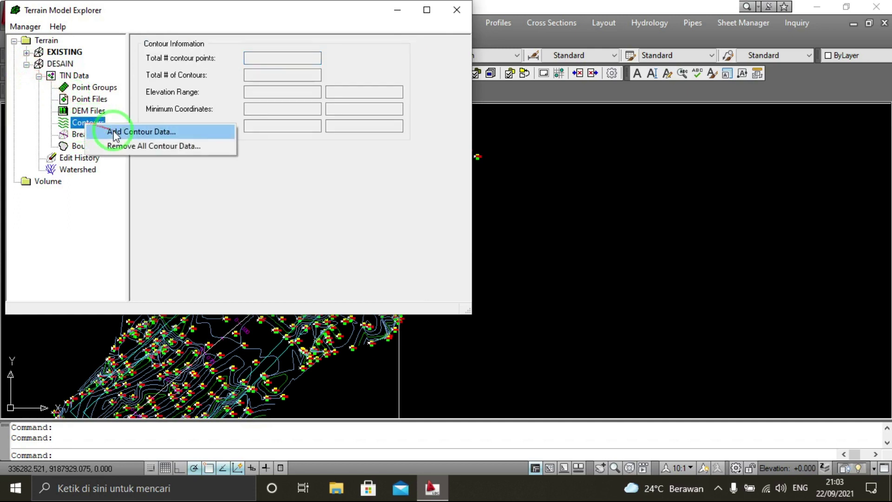
pyautogui.click(116, 134)
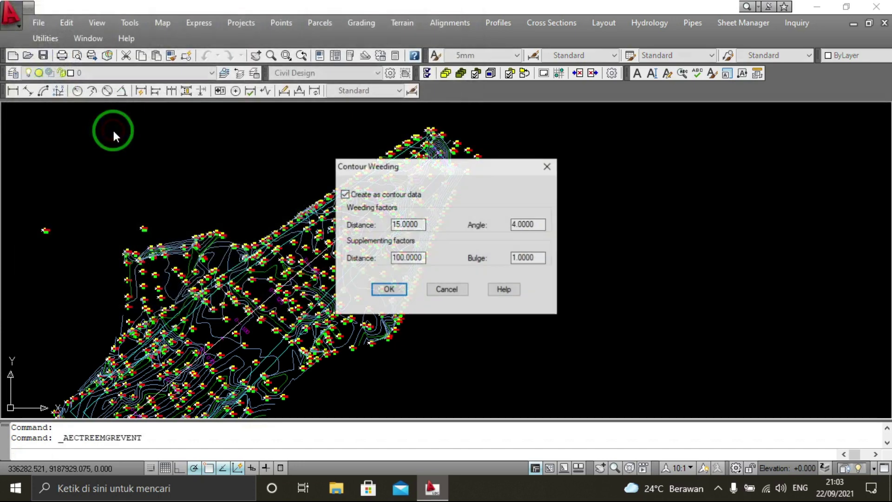
# Add both cyan polylines to DESAIN as contours, keeping the default weeding factors.
pyautogui.click(391, 289)
pyautogui.scroll(-5, 395, 179)
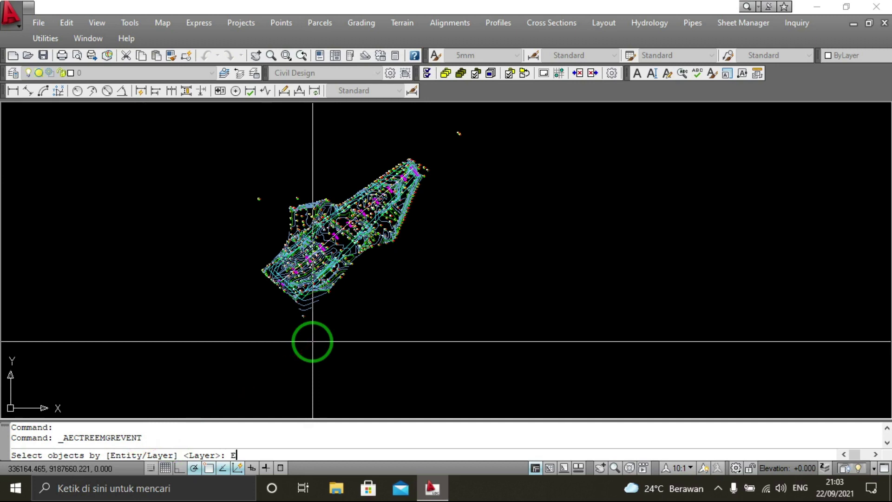
pyautogui.press('Return')
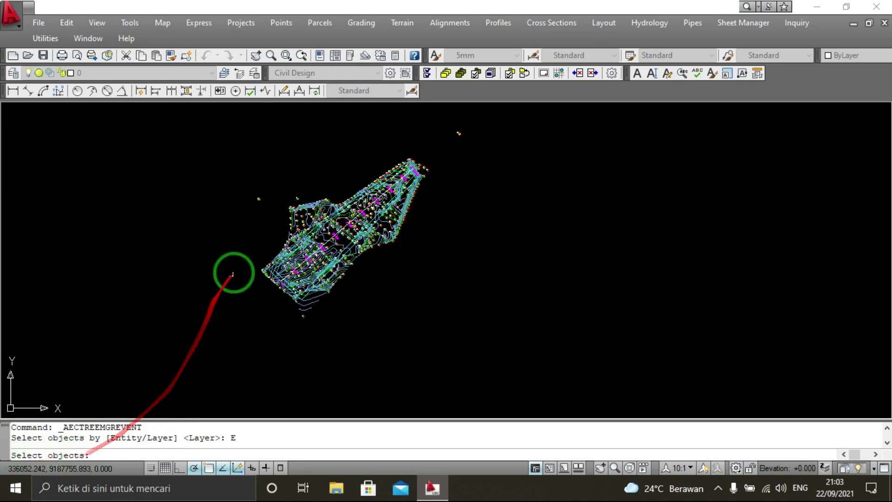
pyautogui.scroll(3, 260, 260)
pyautogui.scroll(2, 251, 321)
pyautogui.scroll(2, 256, 331)
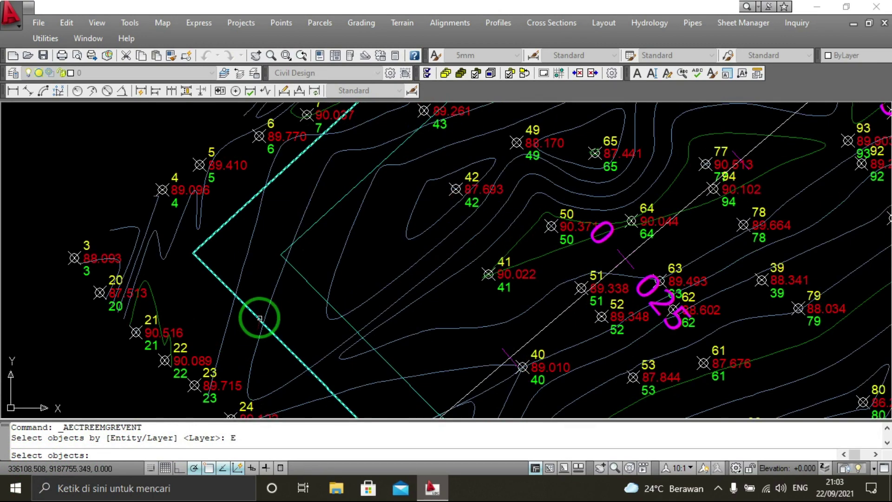
pyautogui.click(256, 317)
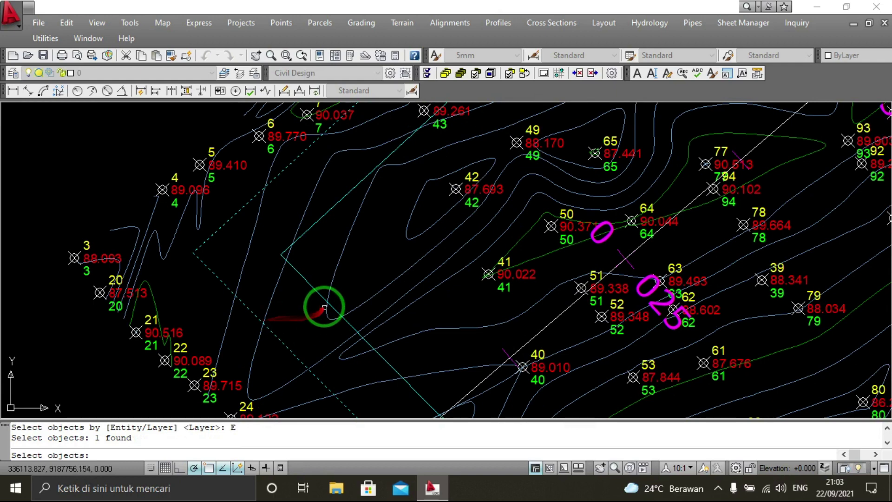
pyautogui.click(322, 295)
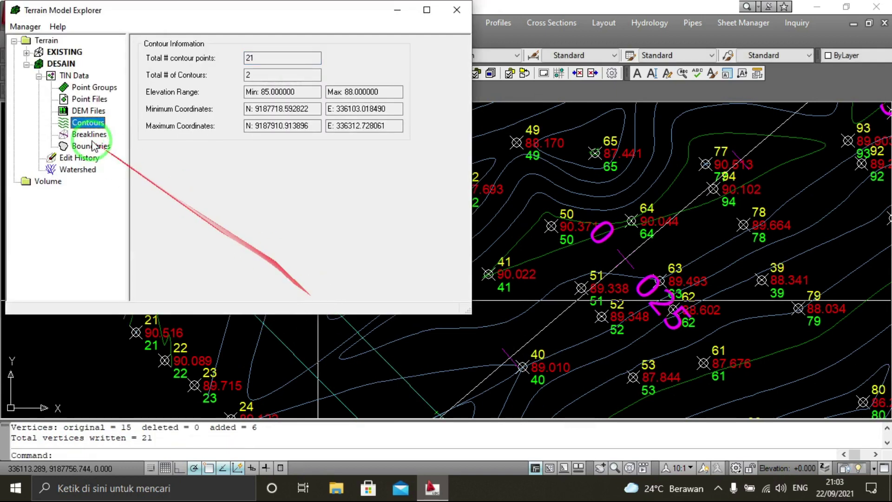
# Build DESAIN with the default data options and close the Terrain Model Explorer.
pyautogui.rightClick(67, 69)
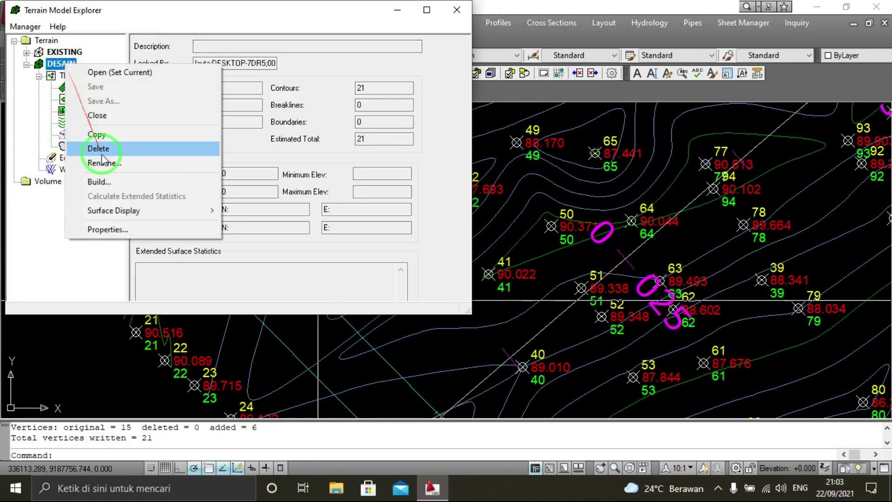
pyautogui.click(110, 181)
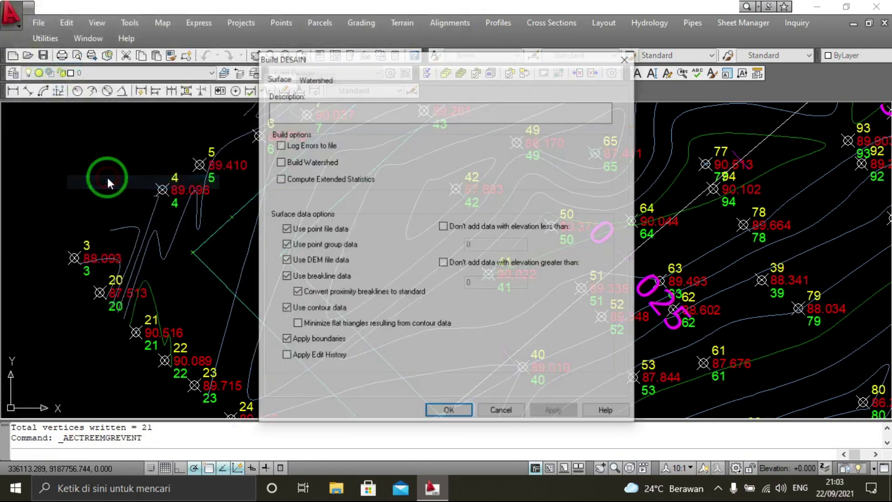
pyautogui.click(458, 417)
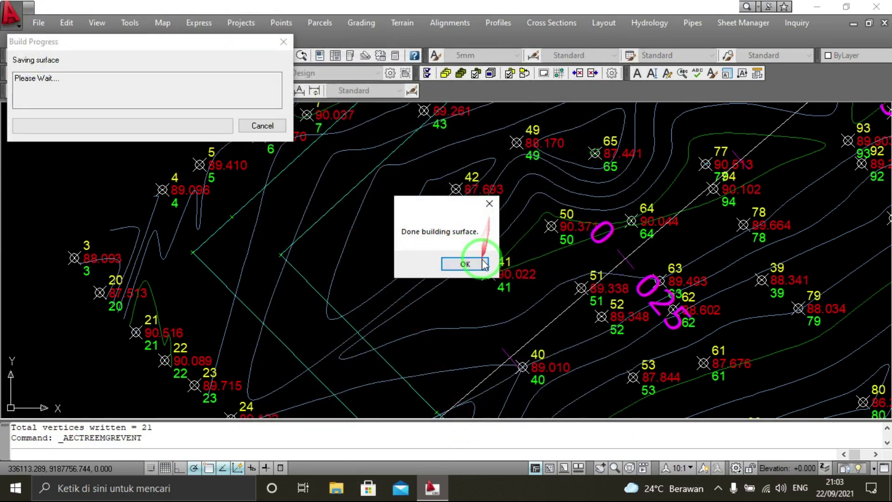
pyautogui.click(467, 261)
pyautogui.click(455, 12)
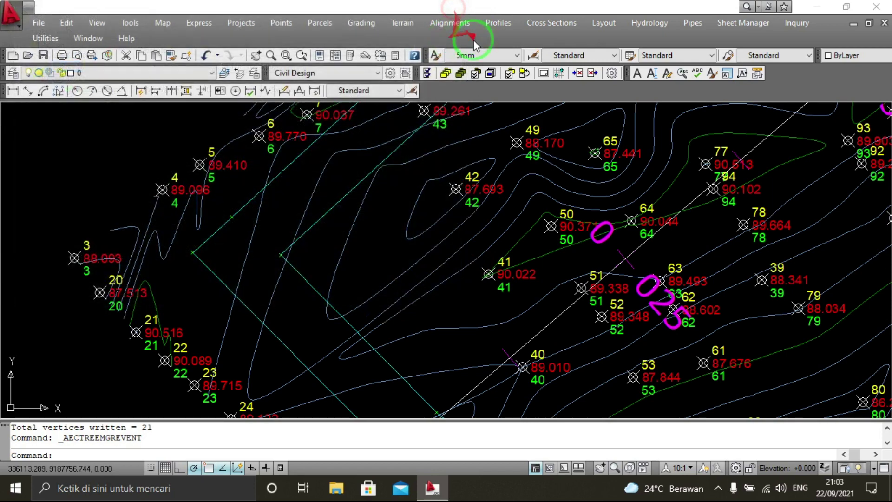
pyautogui.scroll(-5, 498, 155)
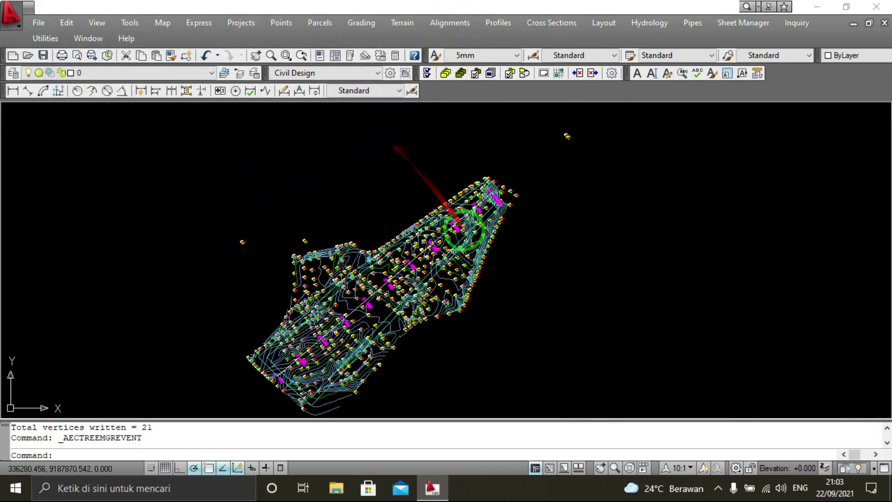
pyautogui.scroll(5, 477, 193)
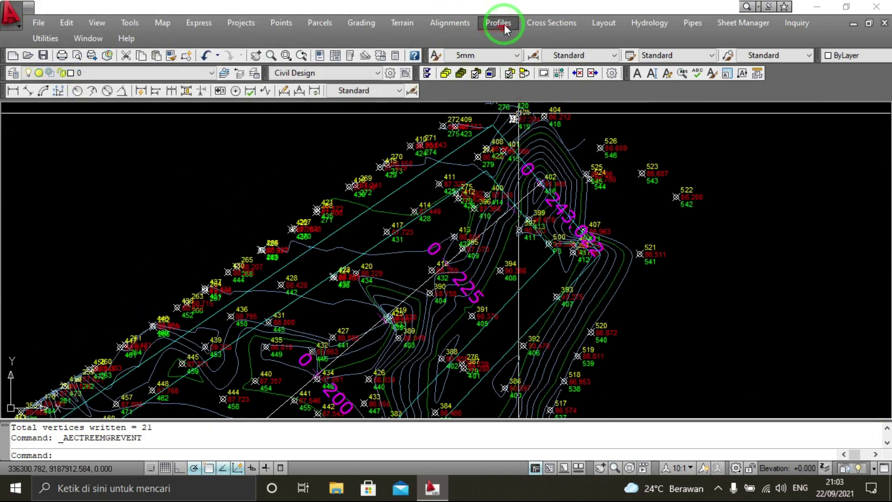
pyautogui.click(551, 24)
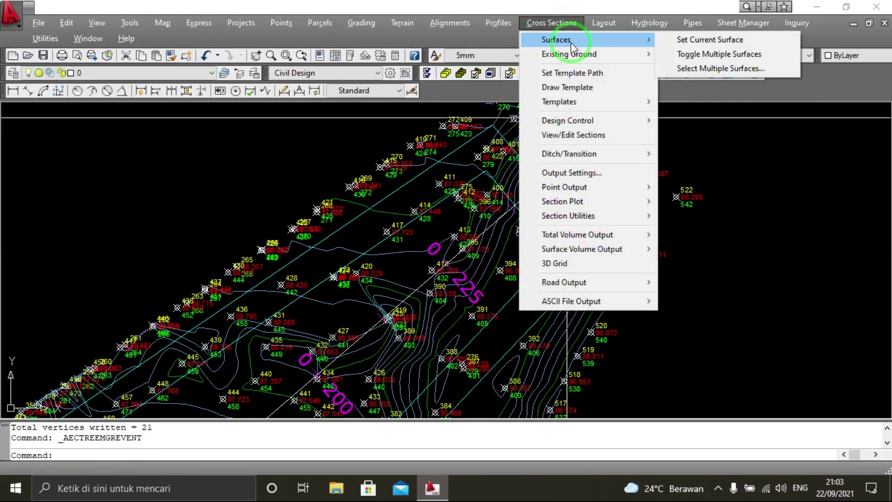
pyautogui.moveTo(556, 40)
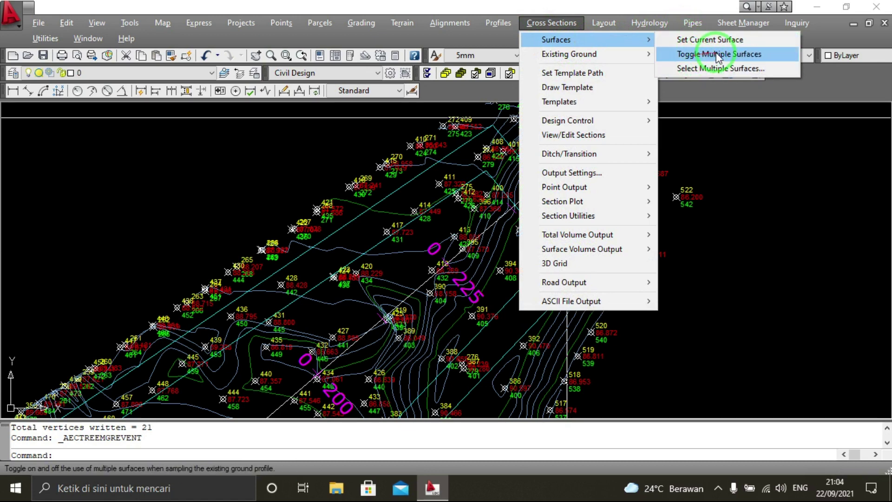
# Toggle Multiple Surfaces off and back on so section sampling uses multiple surfaces.
pyautogui.click(744, 55)
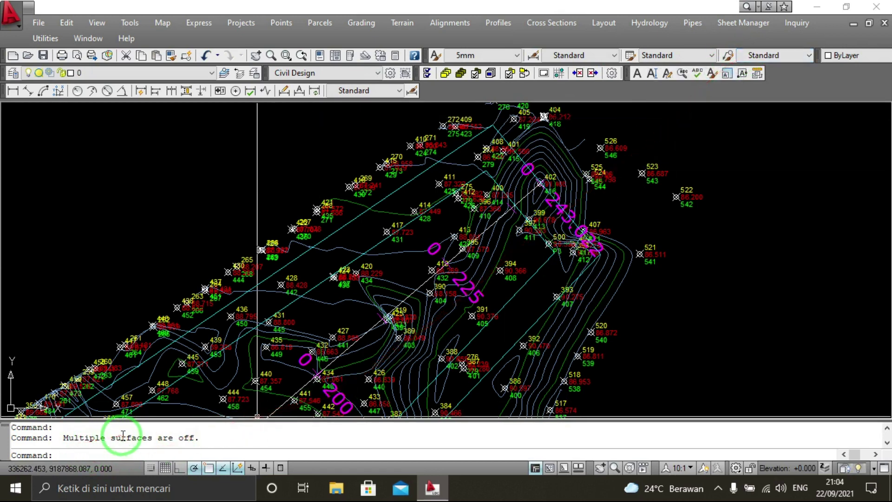
pyautogui.click(553, 24)
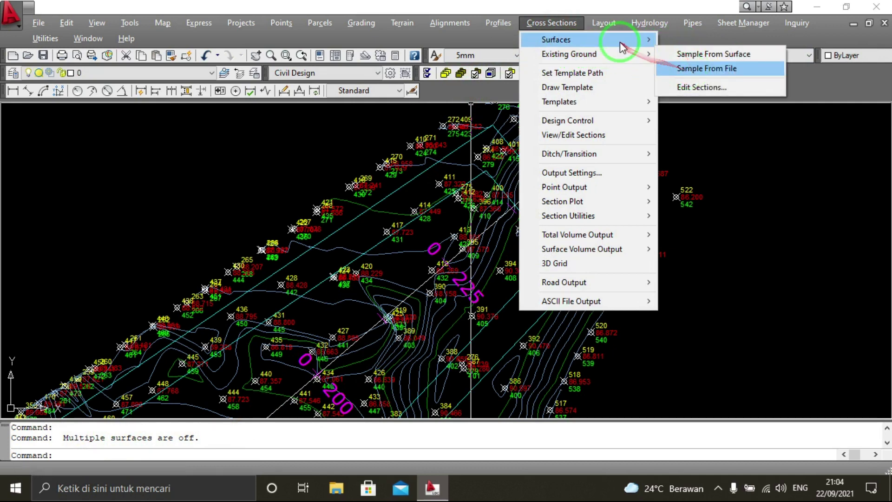
pyautogui.moveTo(556, 40)
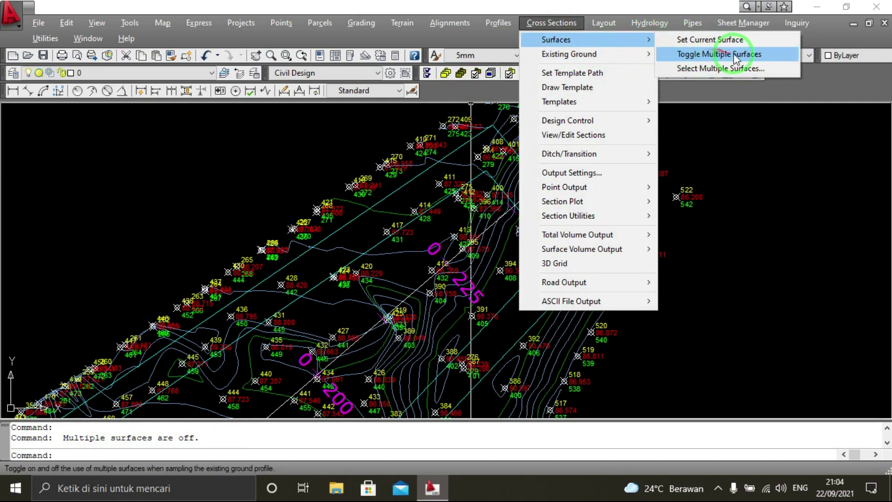
pyautogui.click(746, 55)
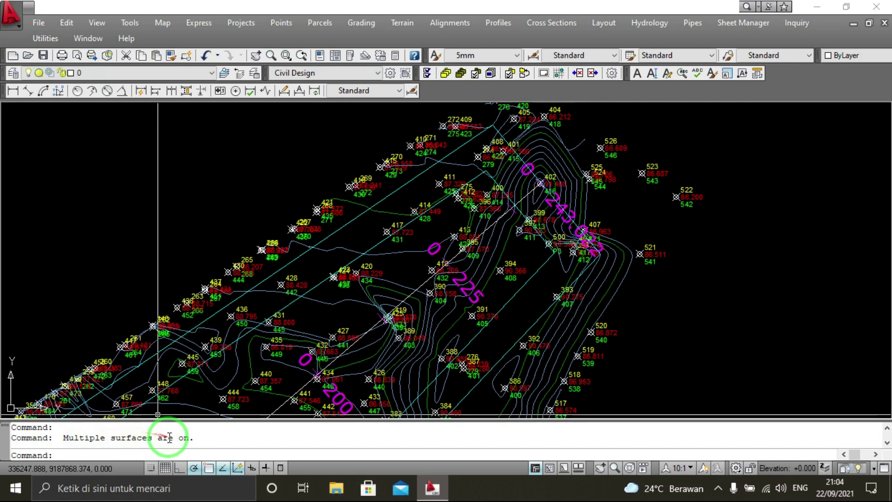
pyautogui.click(278, 310)
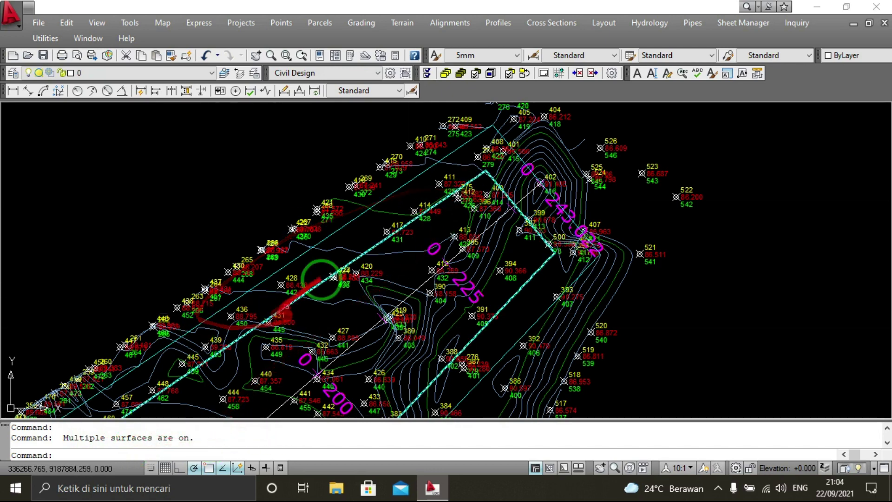
pyautogui.click(563, 28)
pyautogui.moveTo(556, 40)
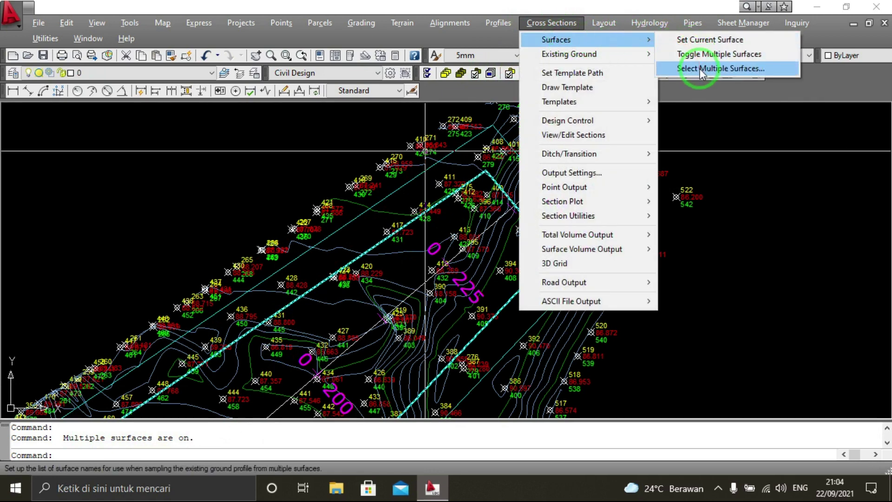
# Select DESAIN and EXISTING as the current surfaces for cross-section sampling.
pyautogui.click(735, 77)
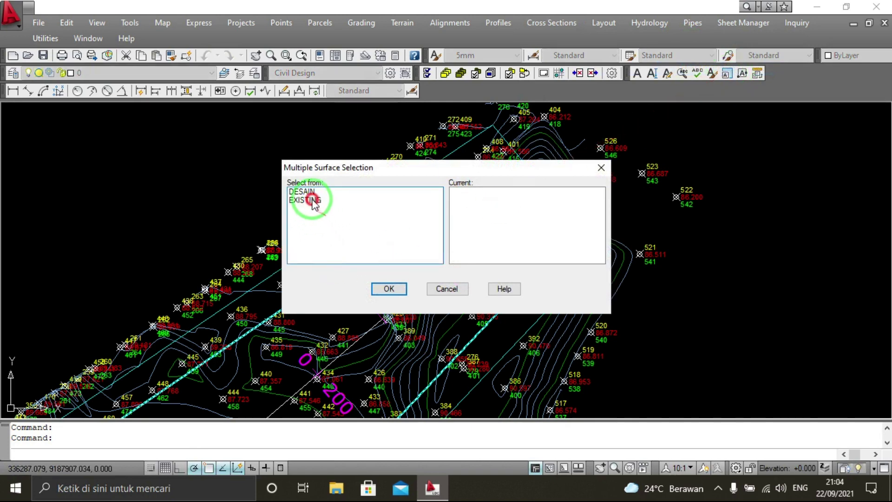
pyautogui.click(303, 192)
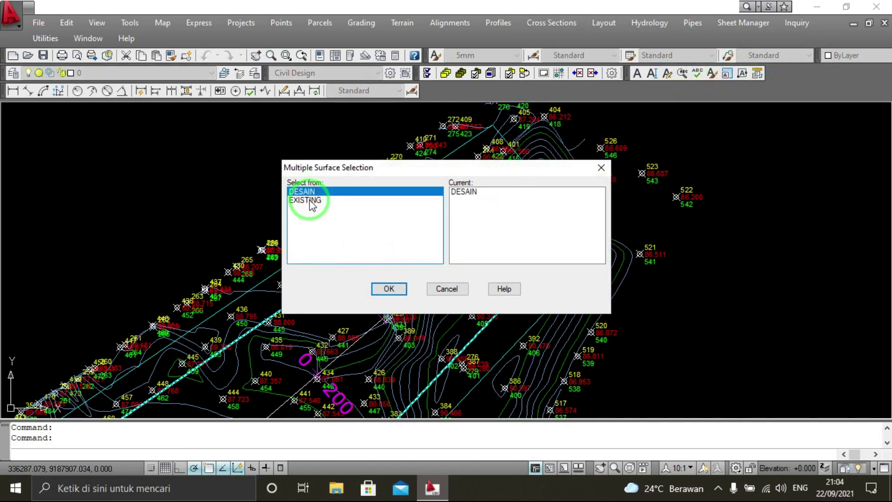
pyautogui.click(311, 200)
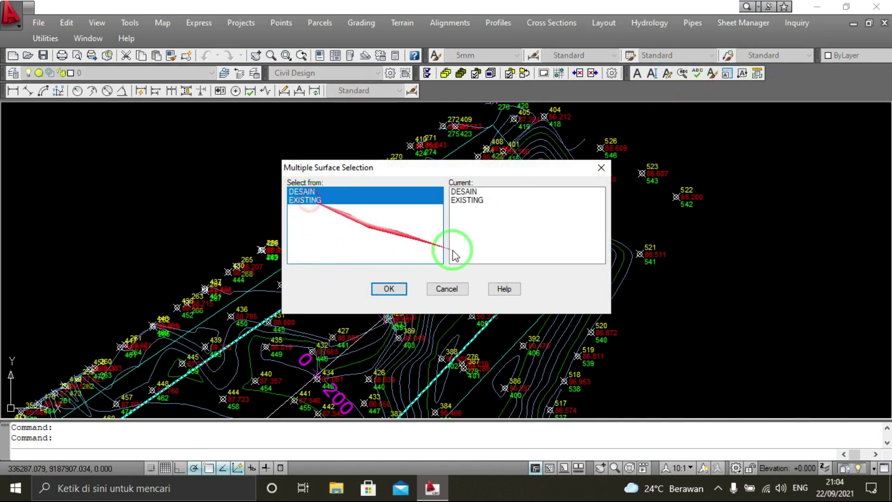
pyautogui.click(389, 288)
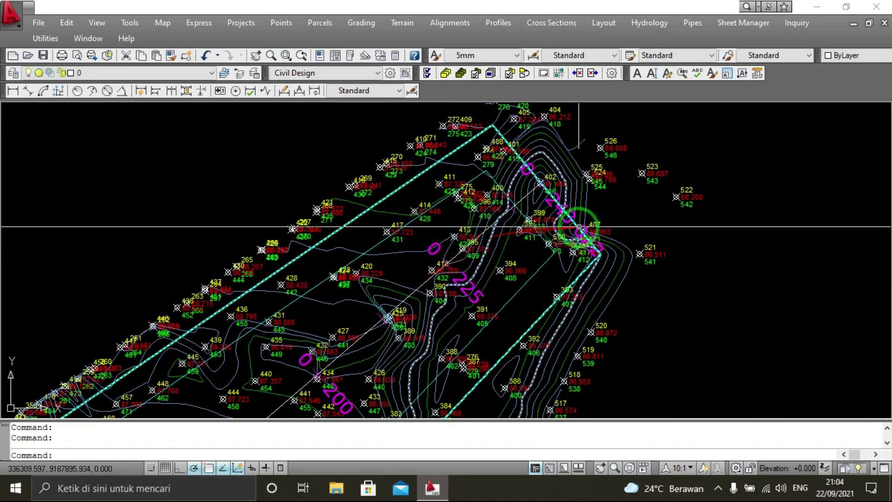
pyautogui.scroll(-4, 372, 247)
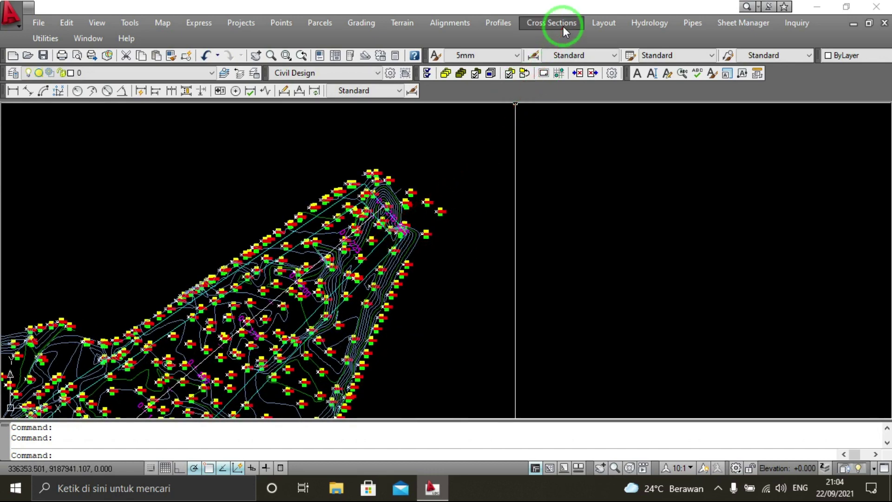
pyautogui.click(562, 26)
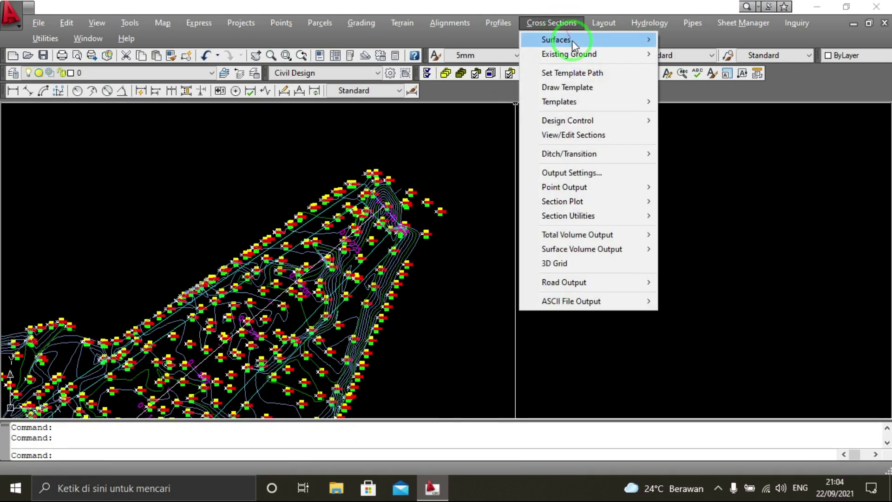
pyautogui.moveTo(586, 54)
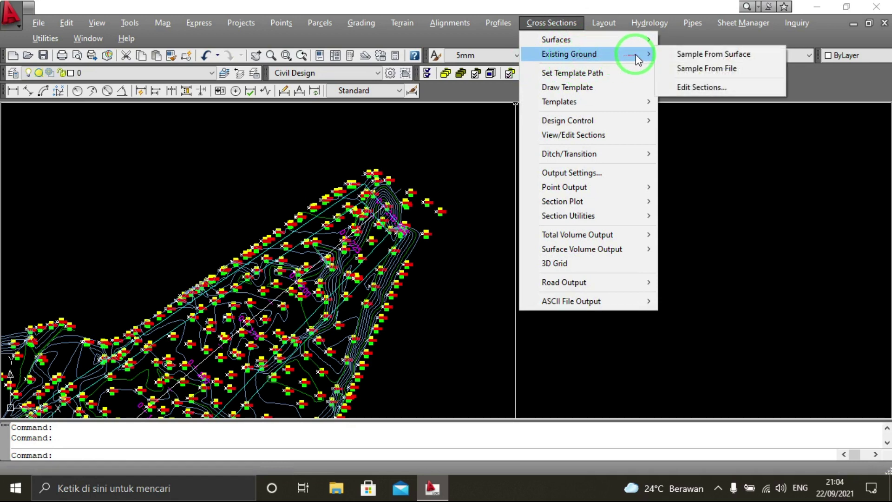
# Sample from surface with 50 m swaths each side, 10 m increments and Import on.
pyautogui.click(692, 56)
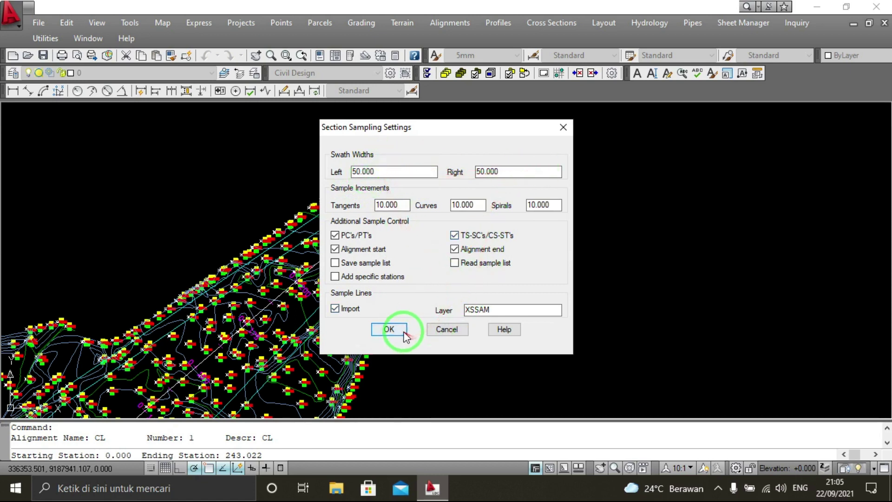
pyautogui.click(335, 309)
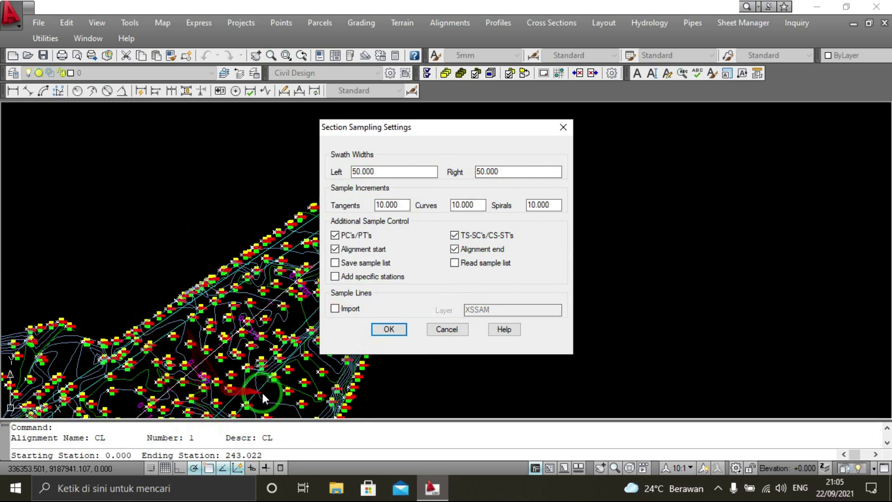
pyautogui.click(335, 309)
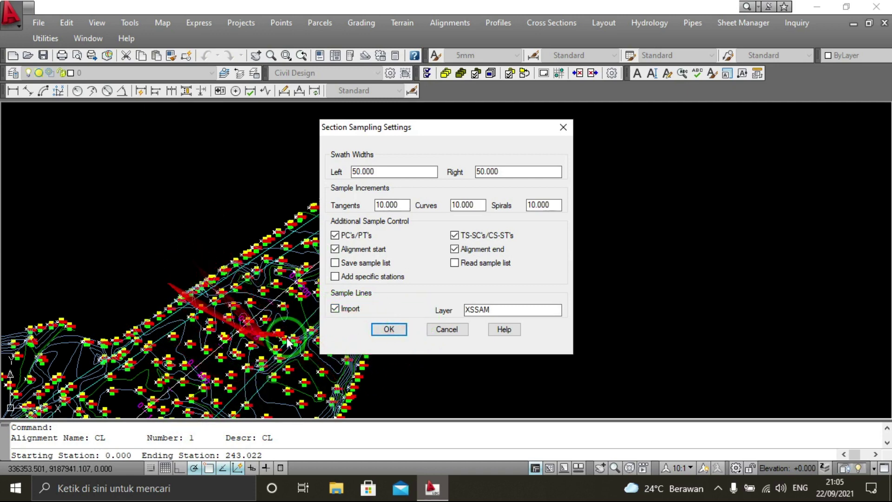
pyautogui.click(389, 329)
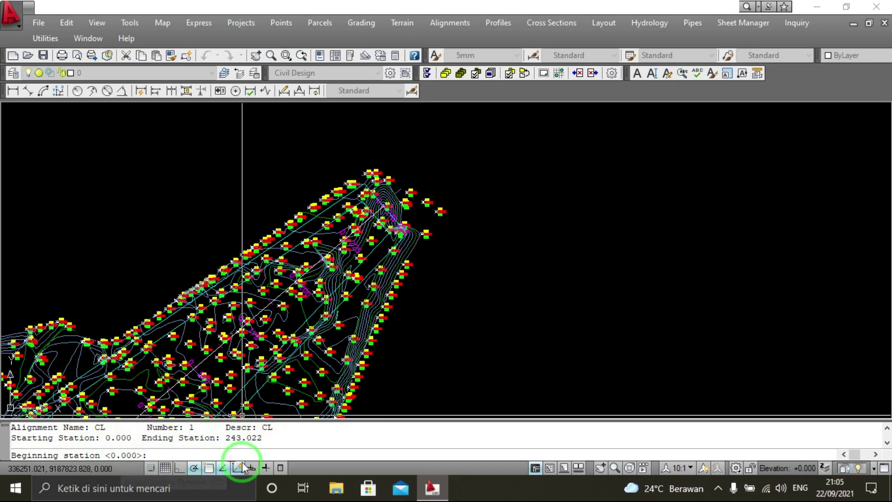
# Sample sections along CL from station 0.000 to 243.022.
pyautogui.click(256, 467)
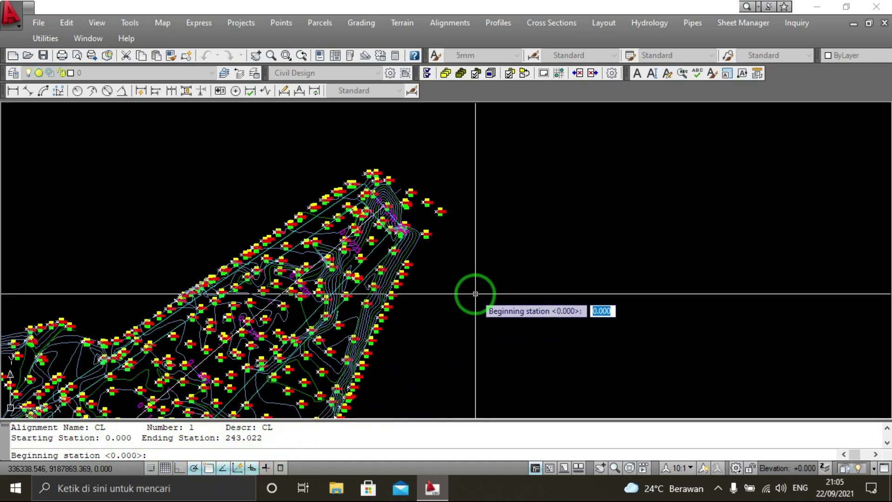
pyautogui.press('Return')
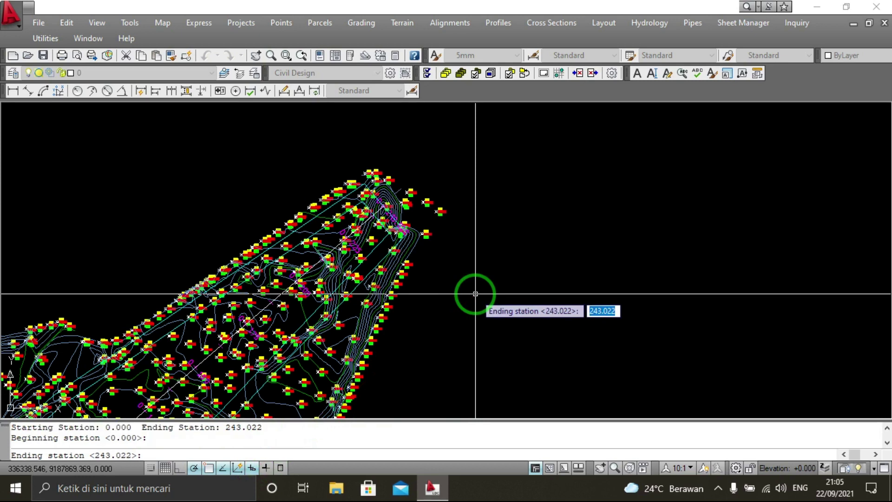
pyautogui.press('Return')
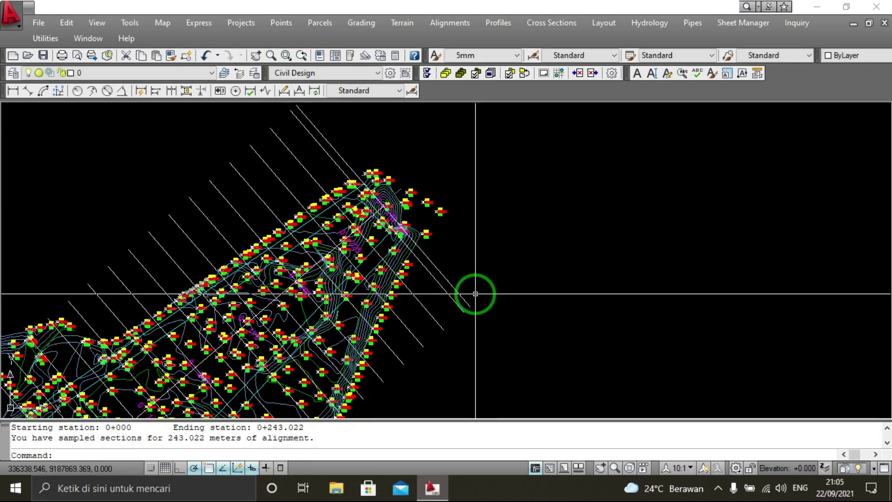
pyautogui.scroll(1, 475, 294)
pyautogui.scroll(-3, 405, 274)
pyautogui.scroll(3, 359, 354)
pyautogui.scroll(-1, 433, 261)
pyautogui.scroll(1, 433, 261)
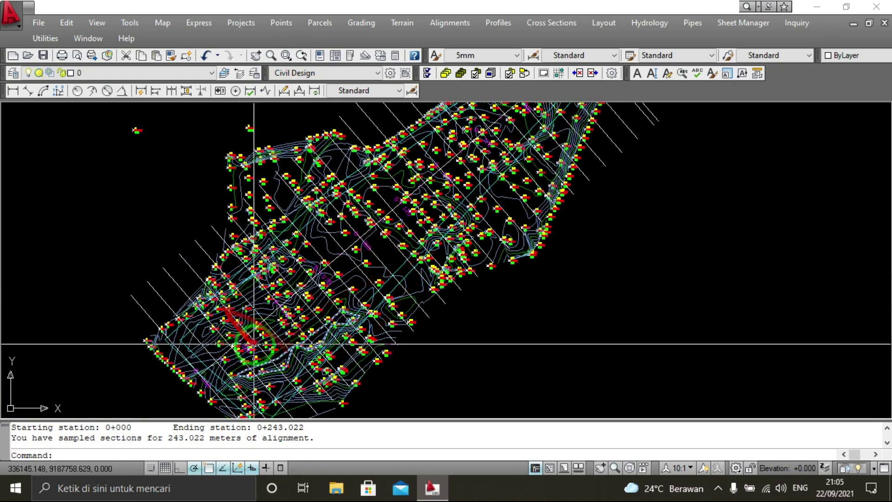
pyautogui.scroll(-1, 248, 319)
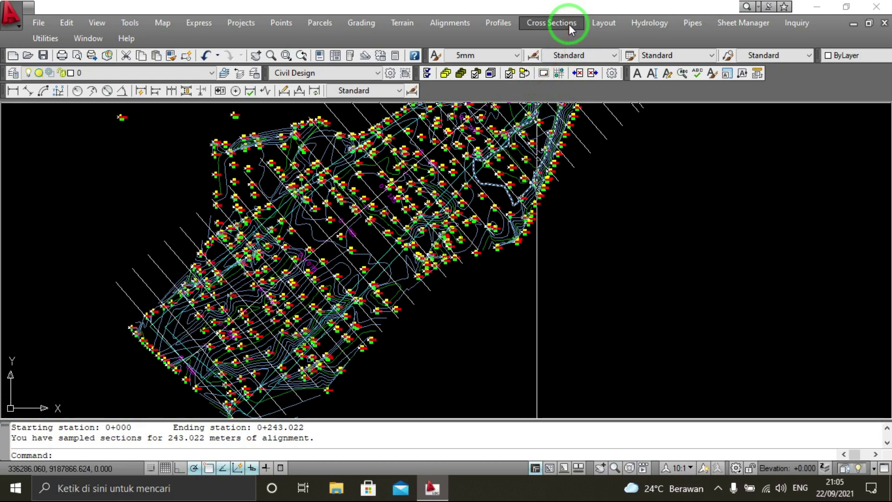
pyautogui.click(569, 24)
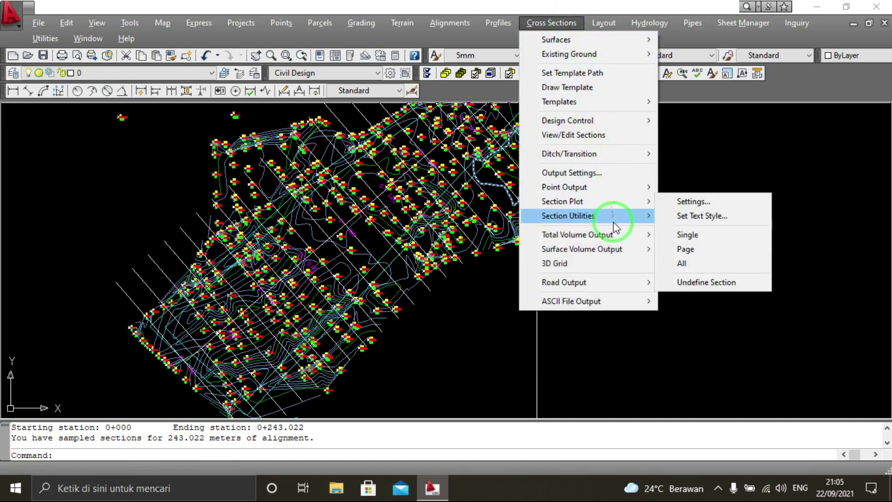
pyautogui.moveTo(562, 201)
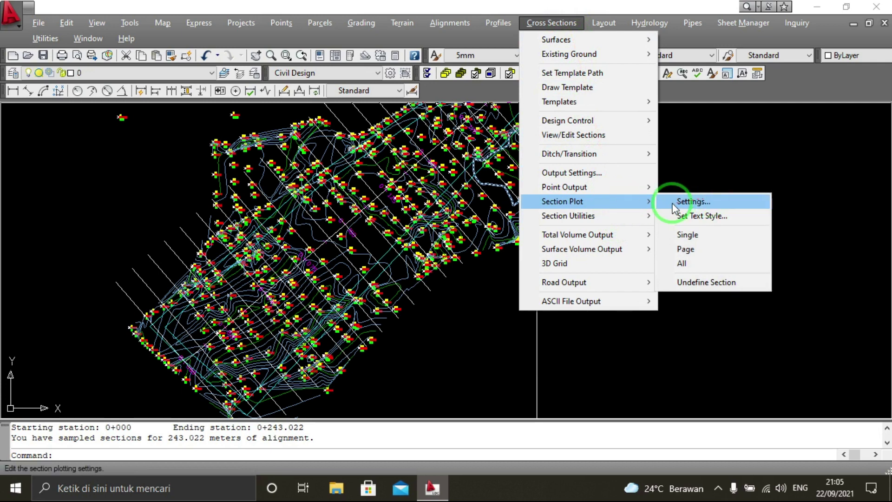
# Confirm section plot settings with datum off, offset increment 5 and elevation increment 1.
pyautogui.click(687, 202)
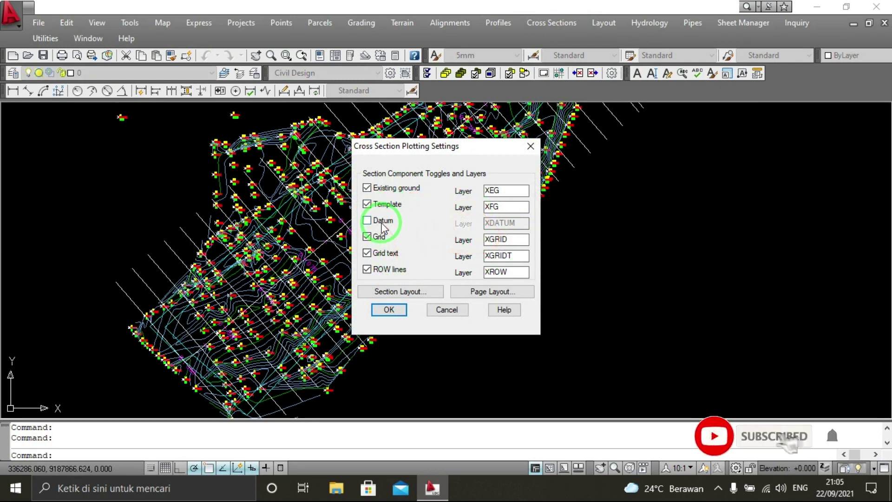
pyautogui.click(424, 292)
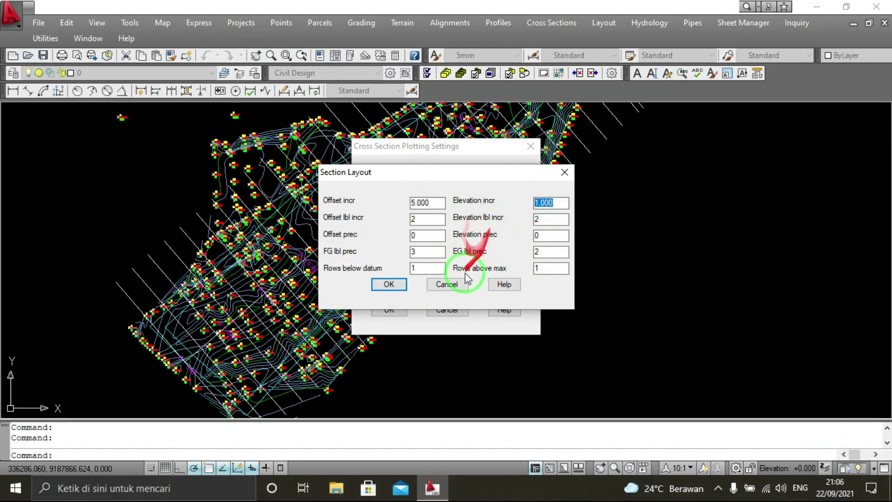
pyautogui.click(402, 288)
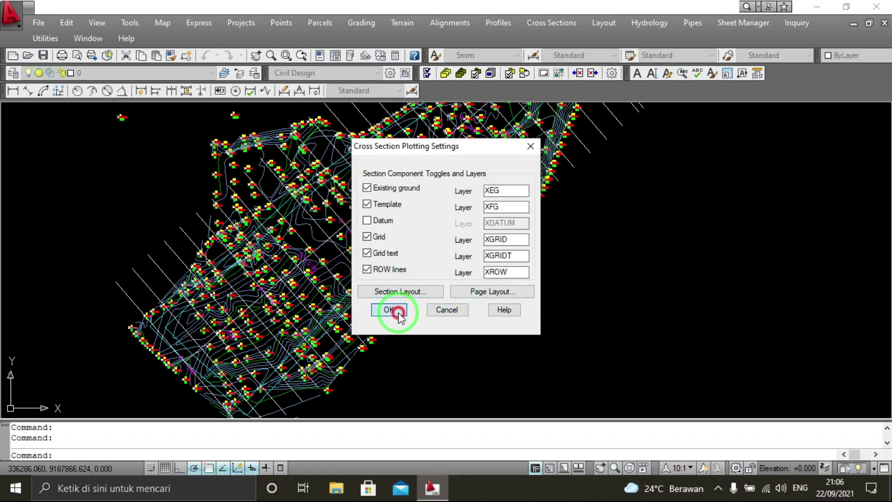
pyautogui.click(399, 315)
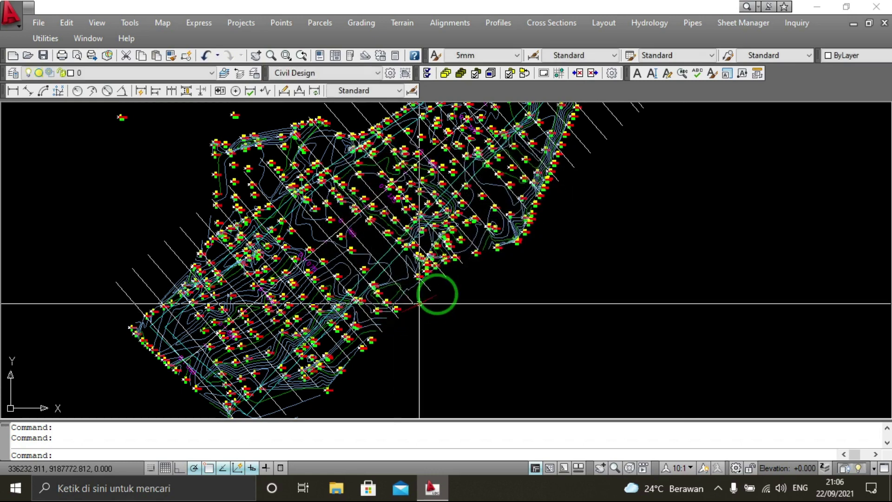
pyautogui.click(557, 23)
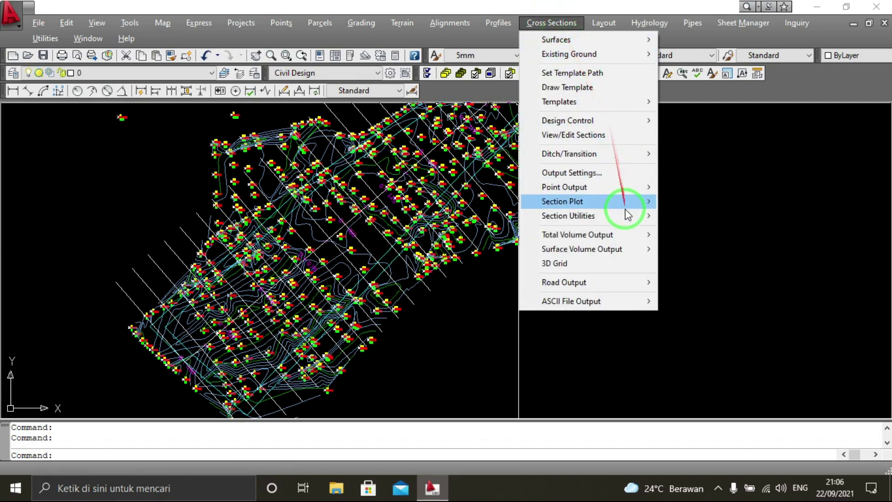
pyautogui.moveTo(562, 201)
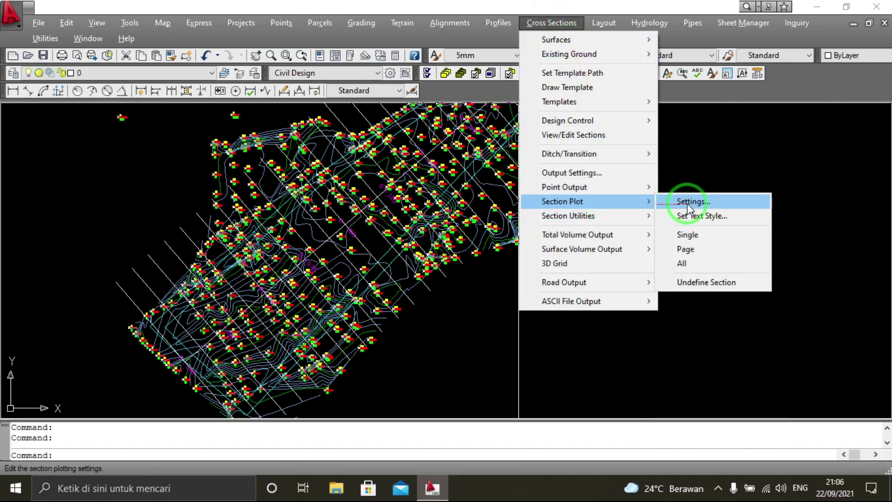
# Plot all cross sections from 0.000 to 243.022 with the sheet origin right of the site.
pyautogui.click(701, 264)
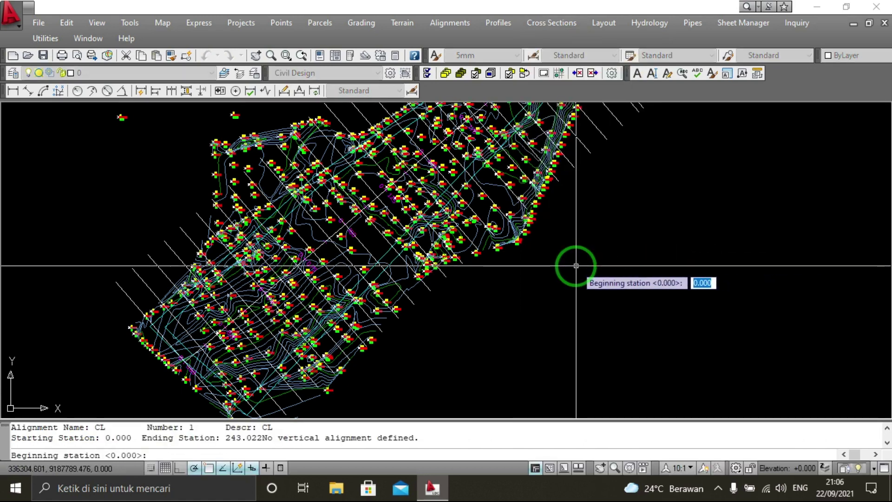
pyautogui.press('Return')
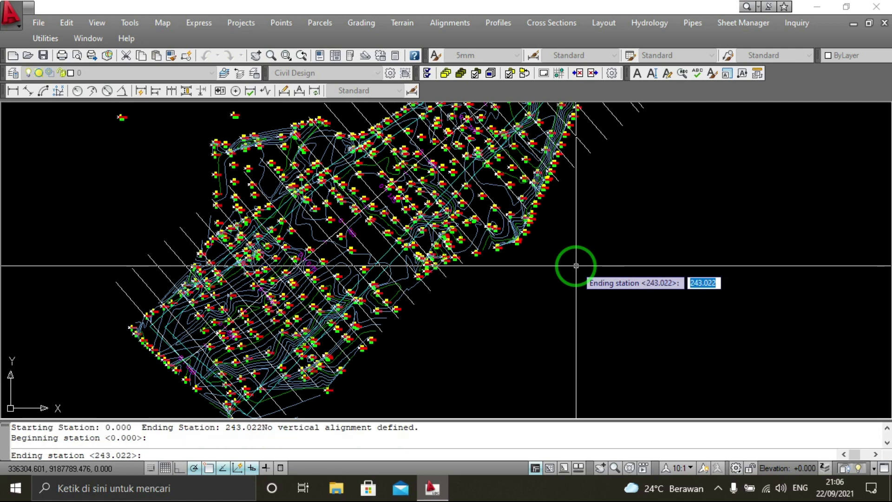
pyautogui.press('Return')
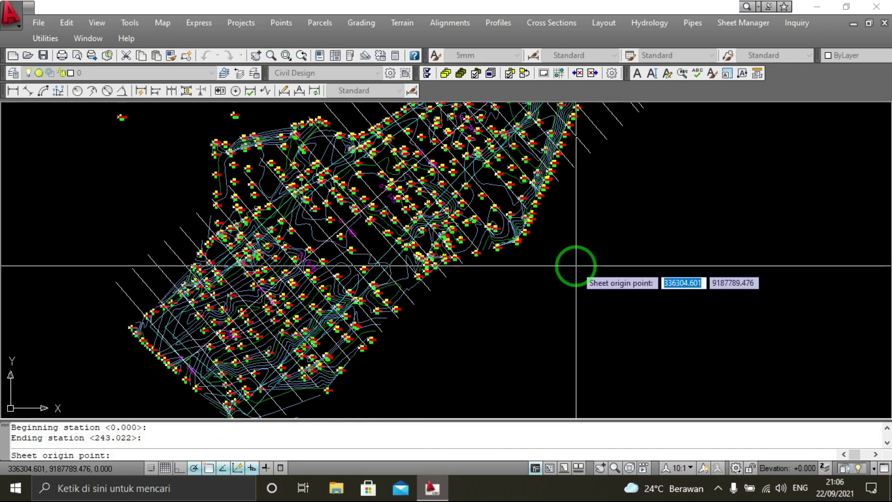
pyautogui.scroll(-3, 576, 265)
pyautogui.moveTo(541, 273); pyautogui.dragTo(447, 289, button='middle')
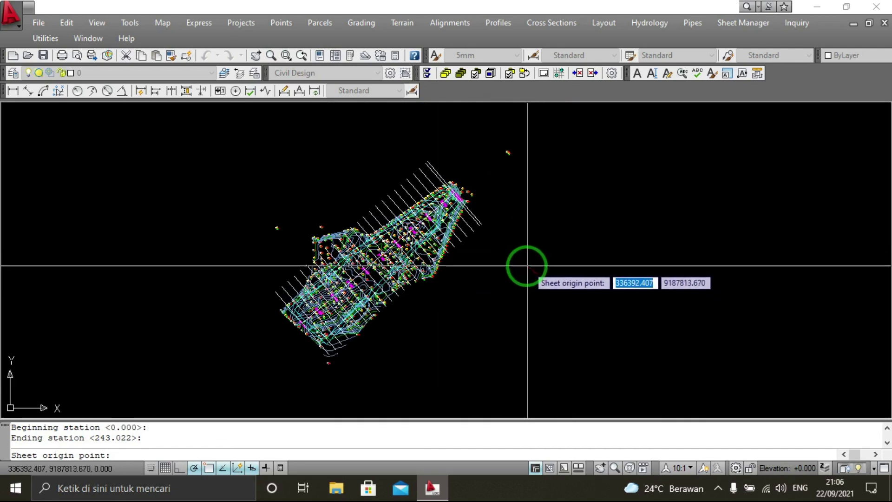
pyautogui.scroll(3, 527, 266)
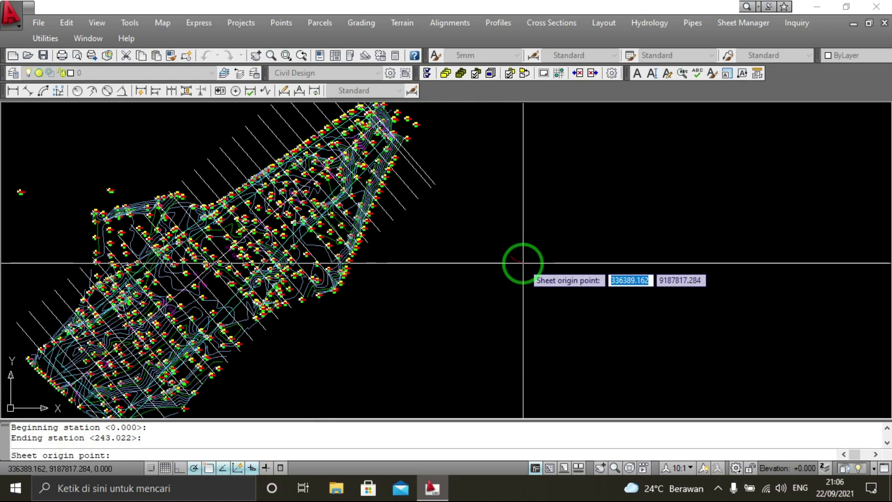
pyautogui.click(523, 263)
pyautogui.scroll(3, 523, 263)
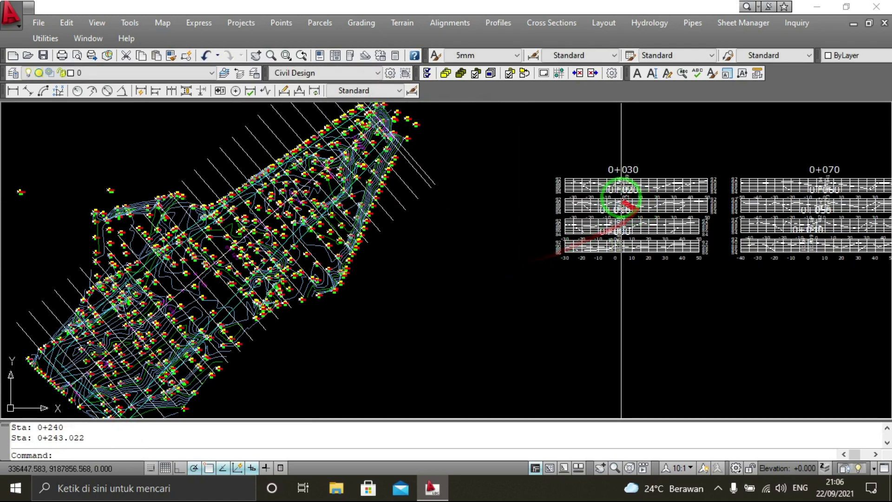
pyautogui.scroll(5, 621, 196)
pyautogui.moveTo(621, 196); pyautogui.dragTo(532, 267, button='middle')
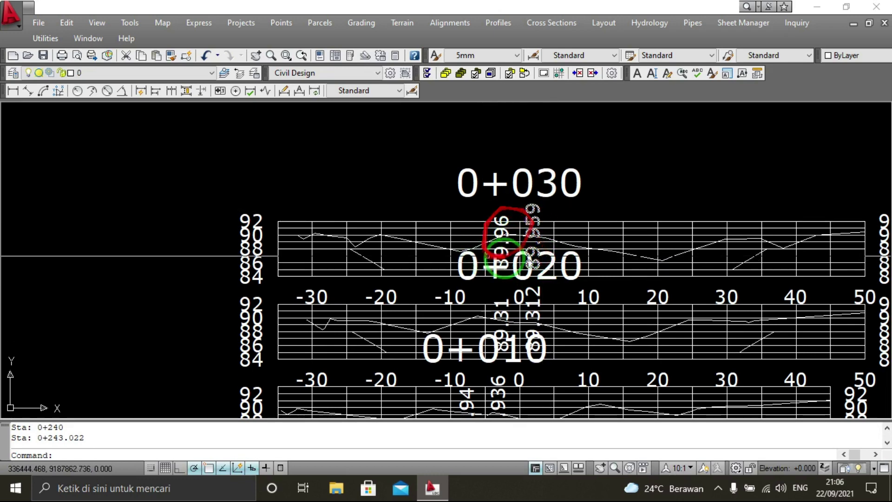
# Set the 5mm text style height to 0.5, make it current and save.
pyautogui.click(436, 56)
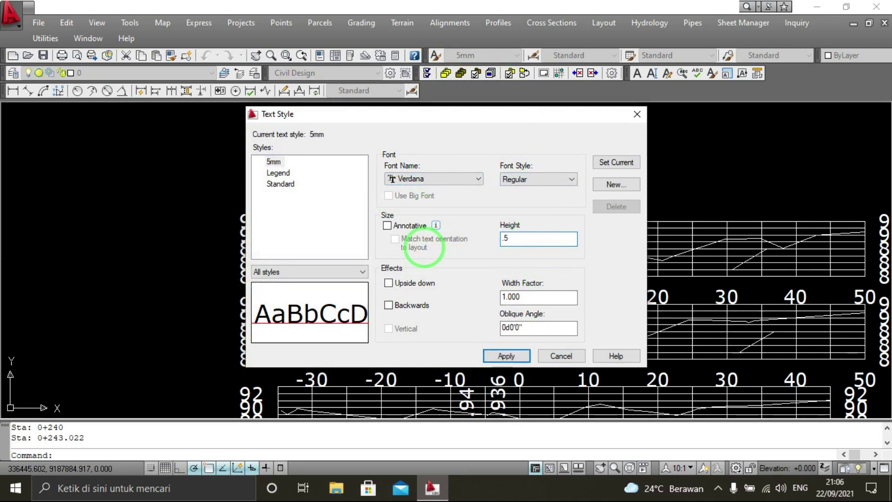
pyautogui.click(634, 163)
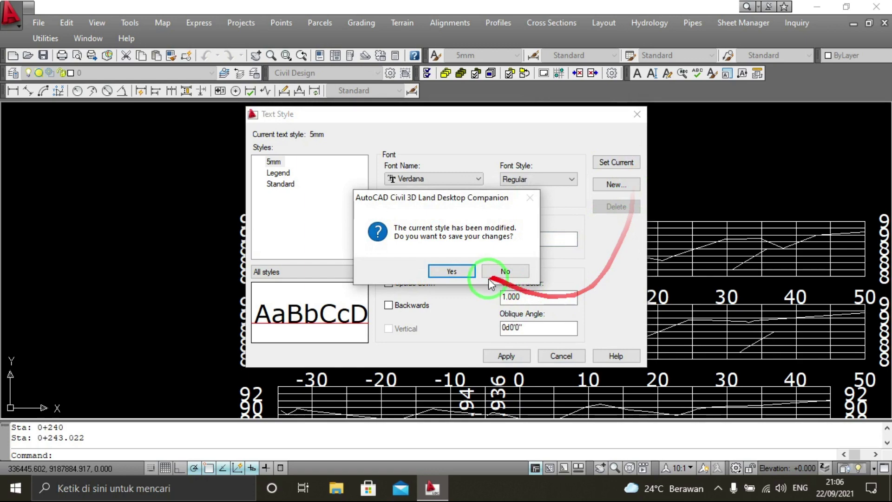
pyautogui.click(466, 273)
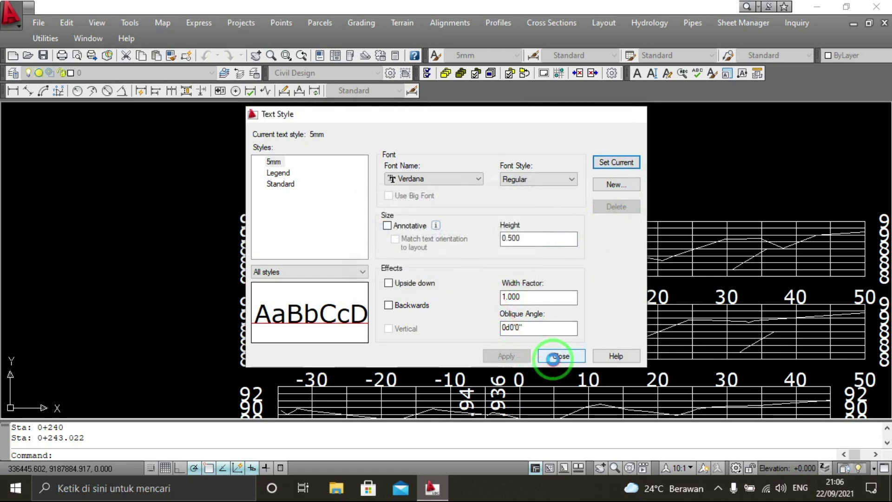
pyautogui.click(553, 359)
pyautogui.scroll(-3, 564, 312)
pyautogui.scroll(3, 448, 284)
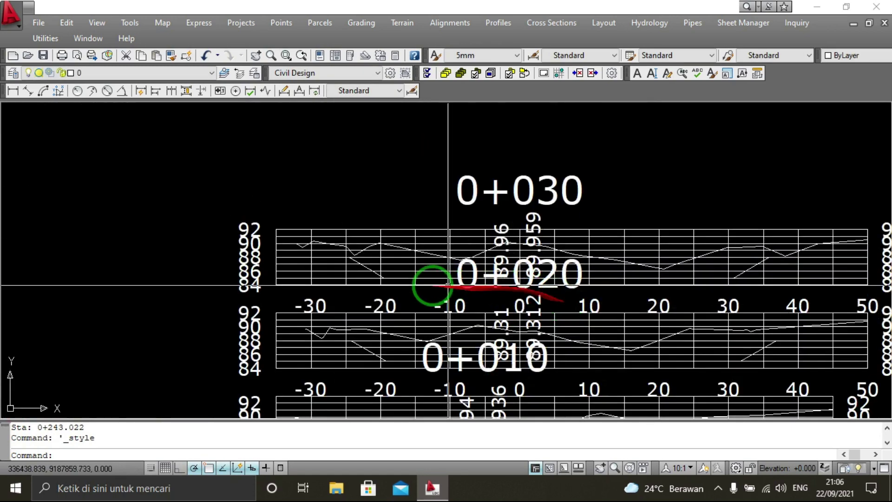
# Recheck the text style and pan to the 0+040–0+070 cross sections.
pyautogui.click(437, 56)
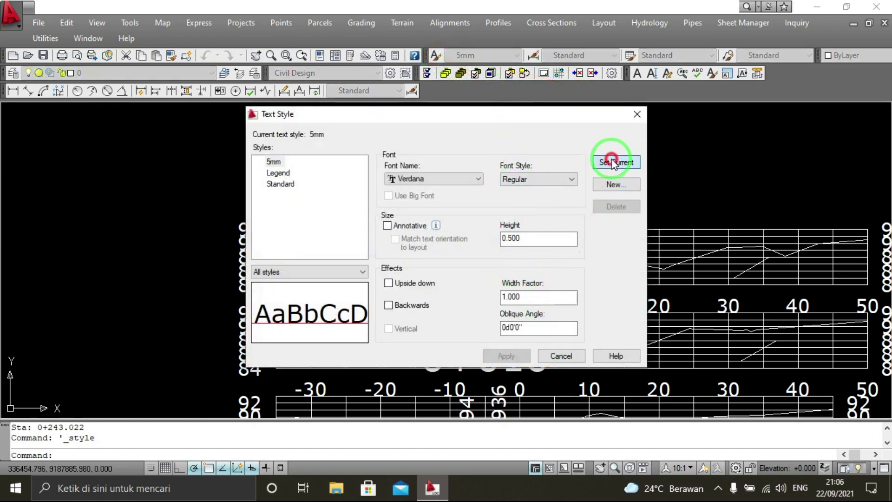
pyautogui.click(560, 356)
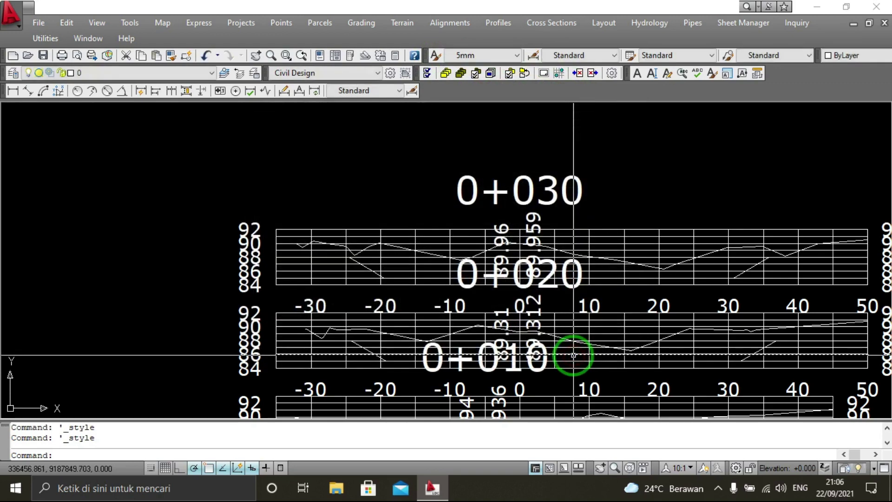
pyautogui.scroll(-5, 573, 355)
pyautogui.moveTo(539, 270)
pyautogui.mouseDown(button='middle')
pyautogui.moveTo(408, 245)
pyautogui.moveTo(358, 213)
pyautogui.mouseUp(button='middle')
pyautogui.scroll(-3, 446, 243)
pyautogui.moveTo(419, 290); pyautogui.dragTo(372, 275, button='middle')
pyautogui.scroll(5, 372, 275)
pyautogui.moveTo(463, 224); pyautogui.dragTo(502, 259, button='middle')
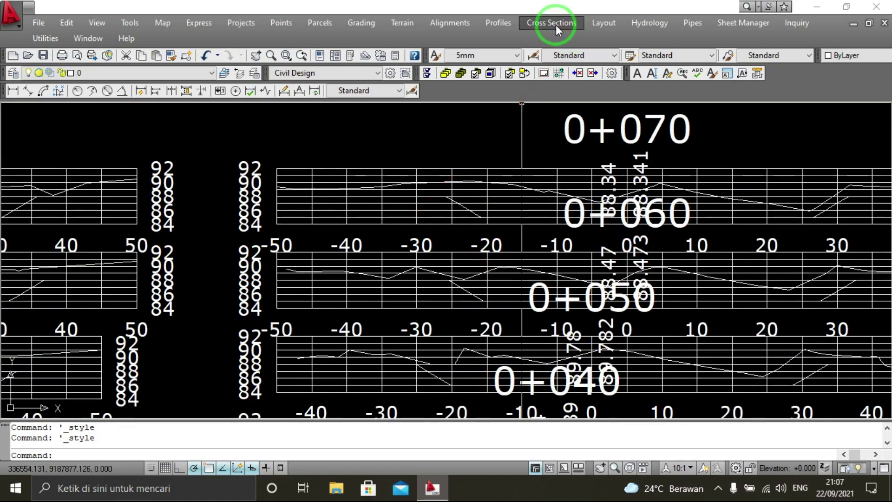
# Change the 5mm section-plot text style height to 0.3, make it current and save.
pyautogui.click(556, 24)
pyautogui.moveTo(562, 201)
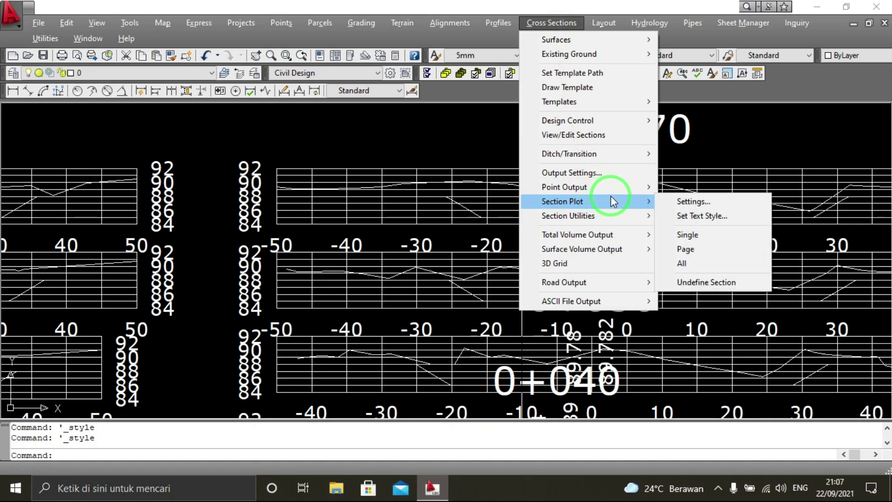
pyautogui.click(701, 216)
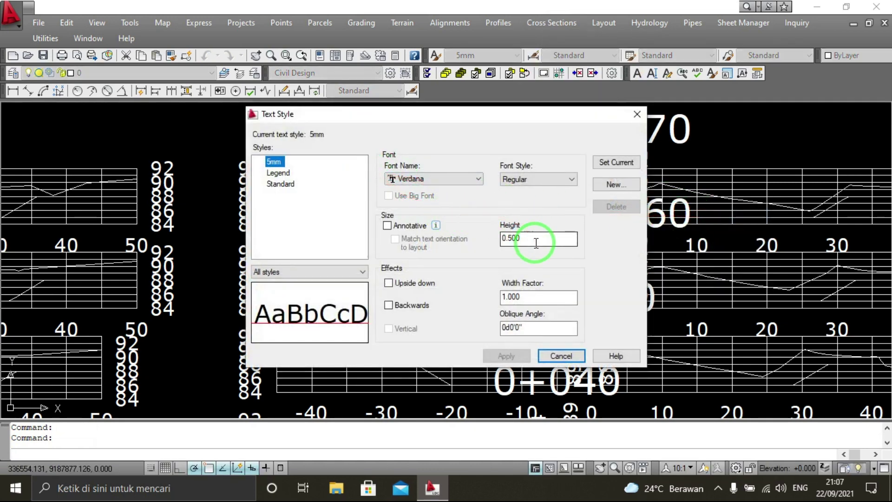
pyautogui.moveTo(507, 239); pyautogui.dragTo(556, 280)
pyautogui.write('0.3')
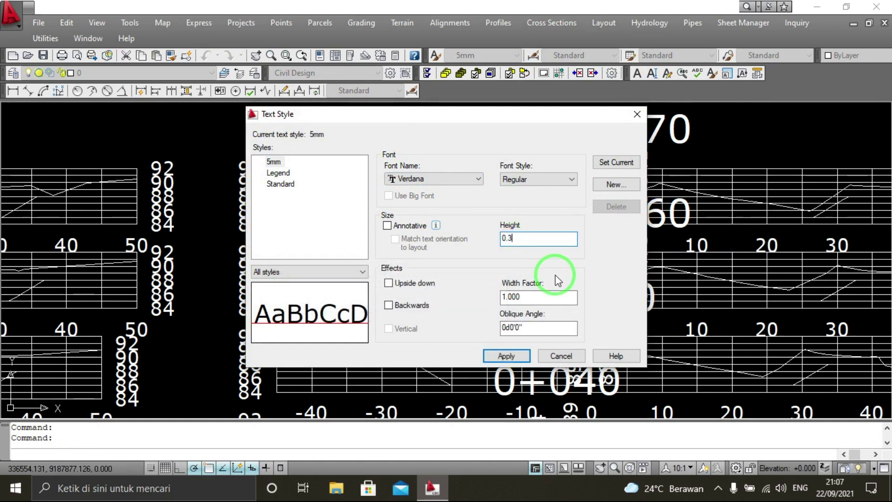
pyautogui.click(611, 164)
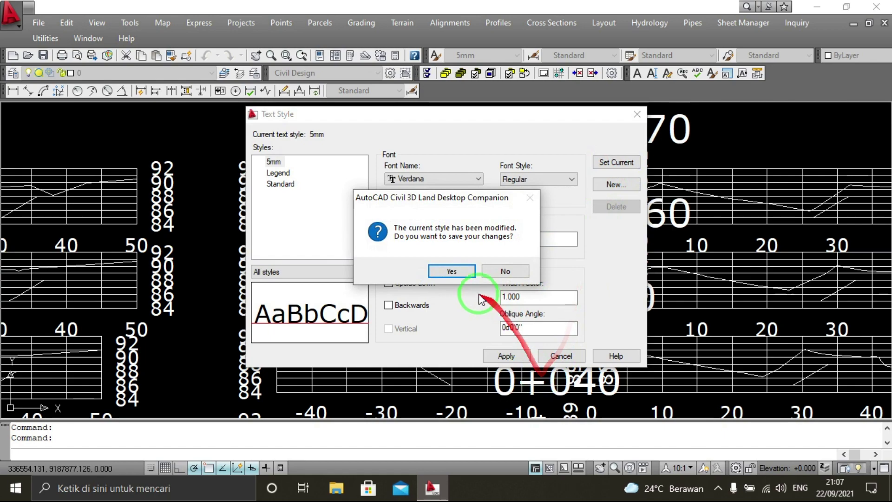
pyautogui.click(467, 272)
pyautogui.click(543, 360)
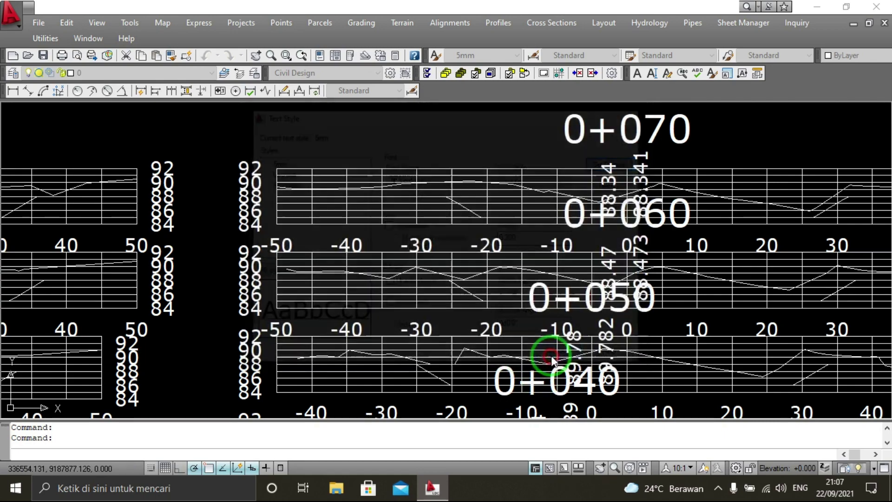
# Zoom and pan across the cross-section sheets to review the smaller station labels.
pyautogui.scroll(-5, 534, 267)
pyautogui.scroll(5, 468, 260)
pyautogui.scroll(-1, 513, 279)
pyautogui.scroll(-1, 544, 286)
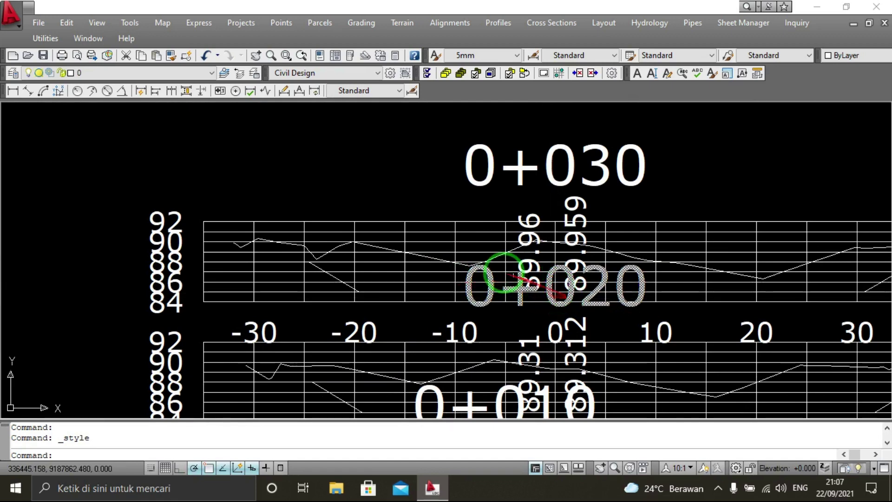
pyautogui.scroll(-3, 498, 279)
pyautogui.moveTo(494, 281); pyautogui.dragTo(310, 214, button='middle')
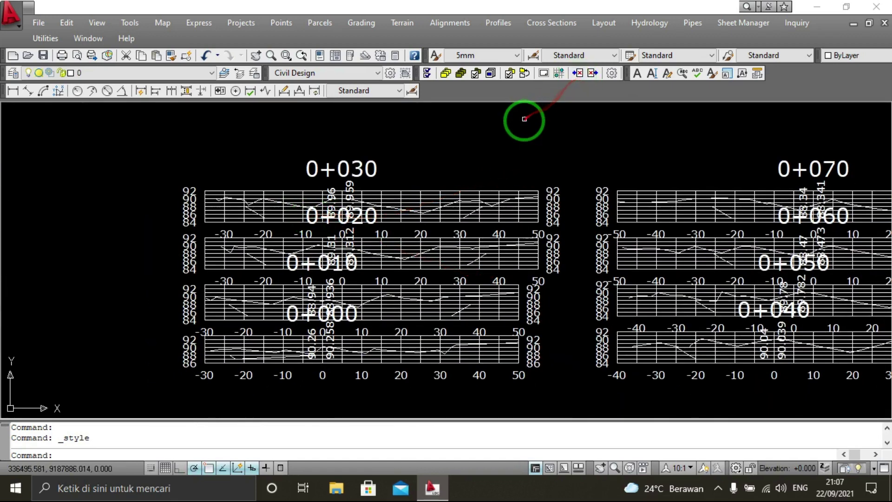
pyautogui.moveTo(497, 242); pyautogui.dragTo(505, 238, button='middle')
pyautogui.scroll(1, 399, 241)
pyautogui.moveTo(392, 243); pyautogui.dragTo(527, 243, button='middle')
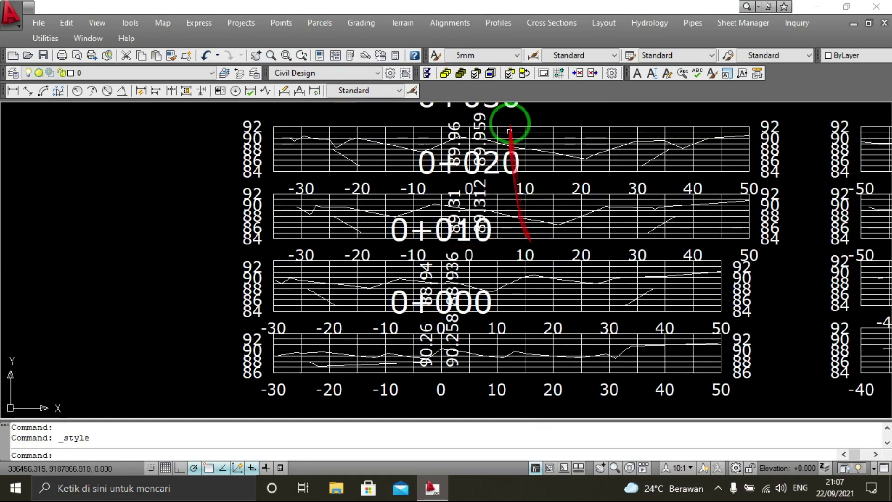
# Replot all cross sections at default stations with a new origin below the existing sheets.
pyautogui.click(552, 22)
pyautogui.moveTo(561, 202)
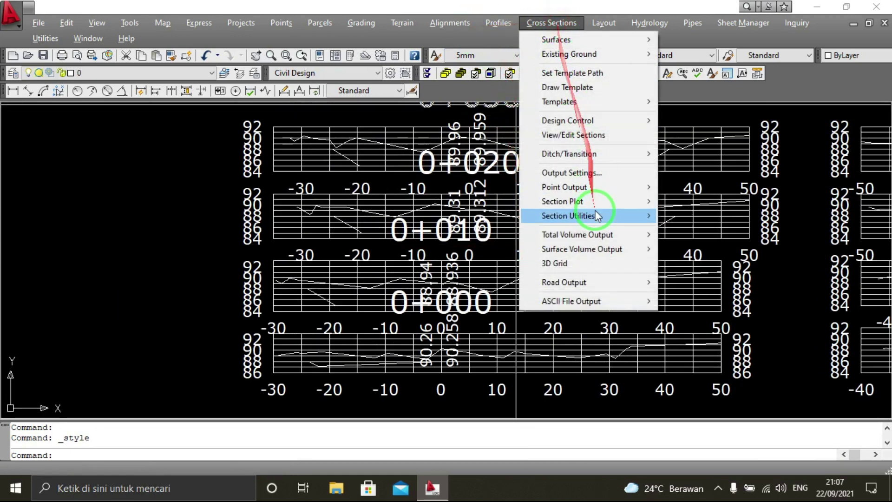
pyautogui.click(688, 234)
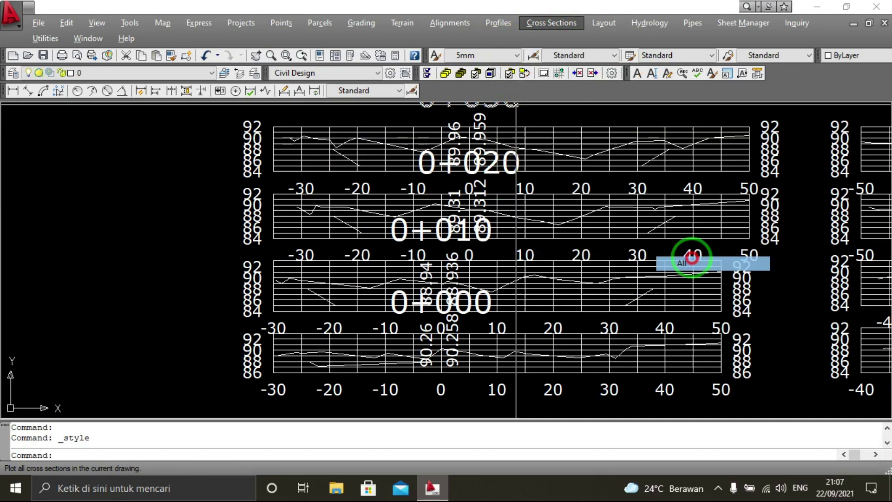
pyautogui.moveTo(613, 296); pyautogui.dragTo(435, 347, button='middle')
pyautogui.scroll(-1, 435, 347)
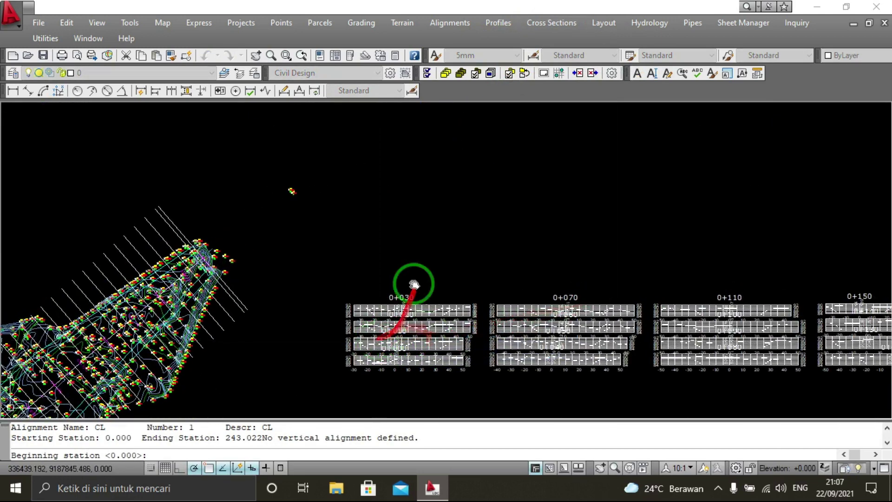
pyautogui.moveTo(412, 293); pyautogui.dragTo(384, 305, button='middle')
pyautogui.scroll(1, 343, 380)
pyautogui.press('Return')
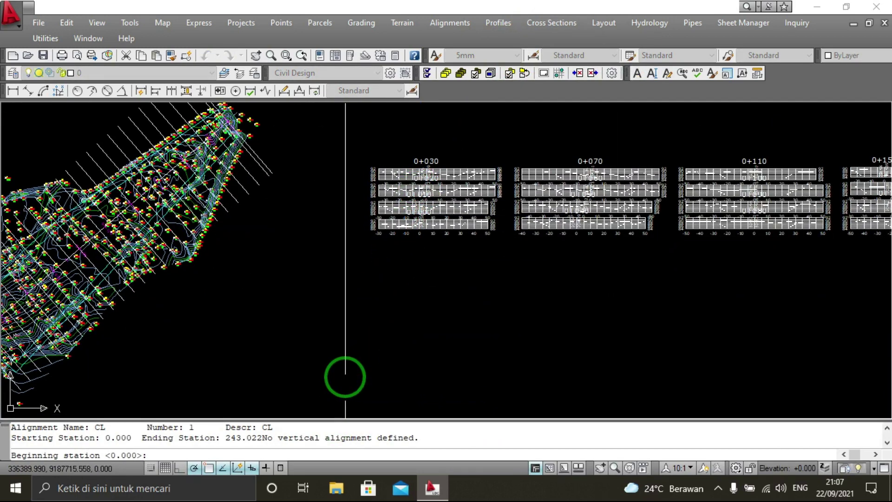
pyautogui.press('Return')
pyautogui.click(345, 376)
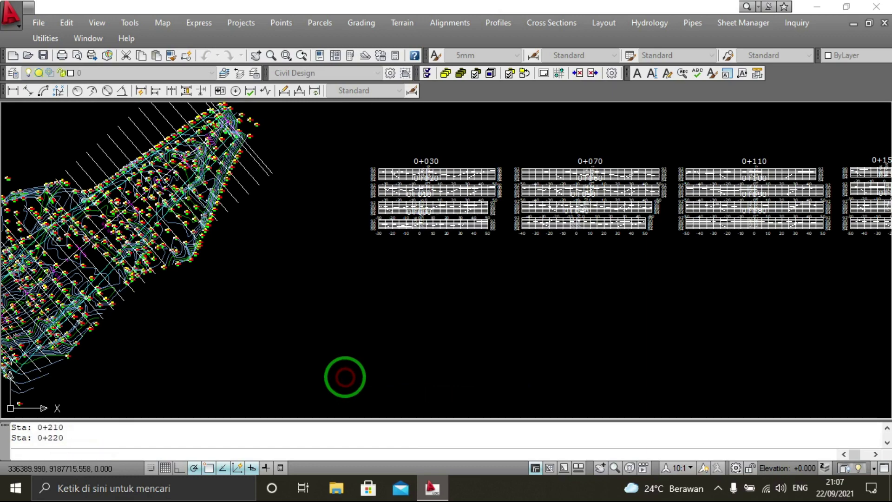
# Window-select the old oversized cross-section sheets and erase them.
pyautogui.scroll(5, 408, 313)
pyautogui.scroll(5, 430, 315)
pyautogui.scroll(-1, 430, 314)
pyautogui.scroll(-4, 432, 315)
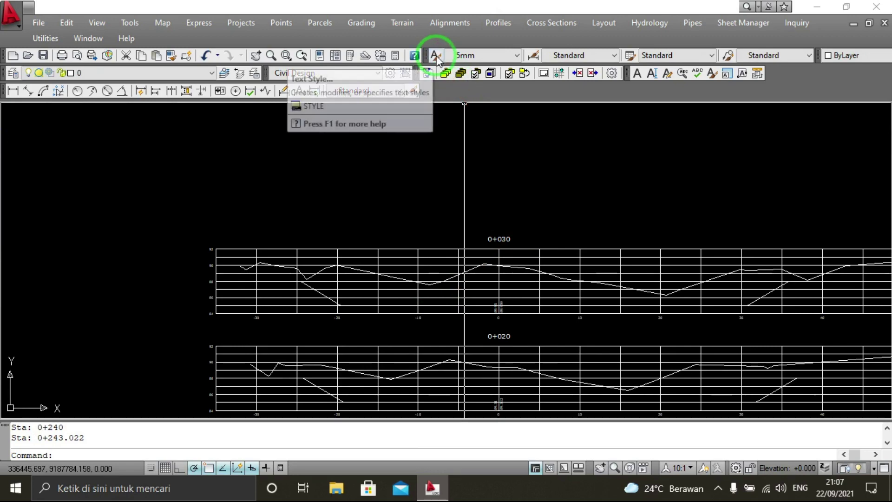
pyautogui.scroll(-10, 514, 190)
pyautogui.moveTo(513, 193); pyautogui.dragTo(457, 237, button='middle')
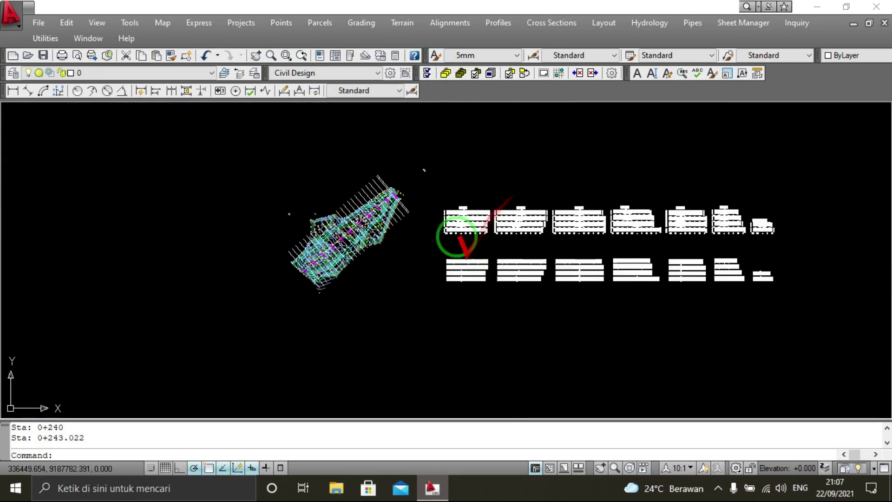
pyautogui.click(437, 187)
pyautogui.click(793, 245)
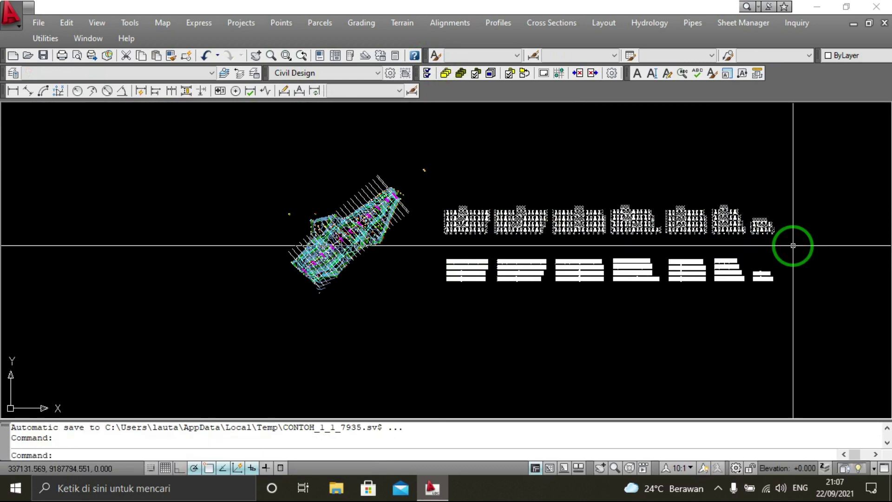
pyautogui.write('E')
pyautogui.press('Return')
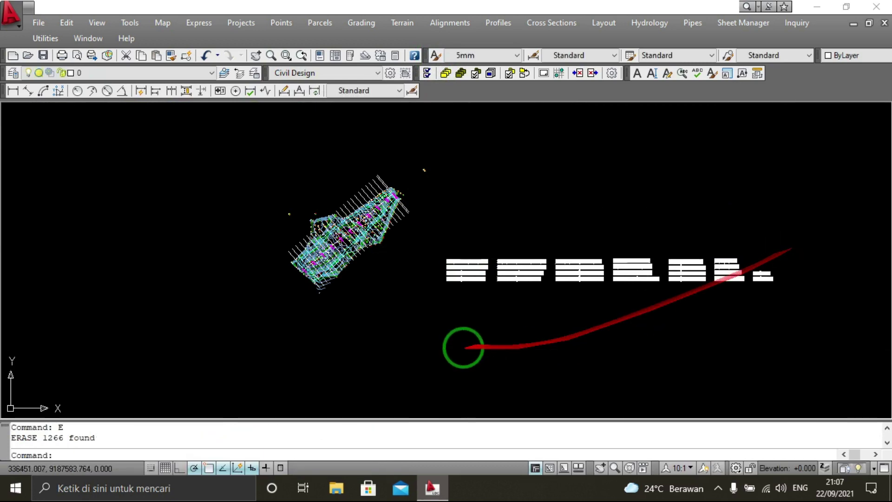
# Zoom in and pick a cross-section grid line to check its layer.
pyautogui.scroll(3, 448, 279)
pyautogui.scroll(2, 460, 191)
pyautogui.scroll(2, 461, 295)
pyautogui.scroll(2, 461, 290)
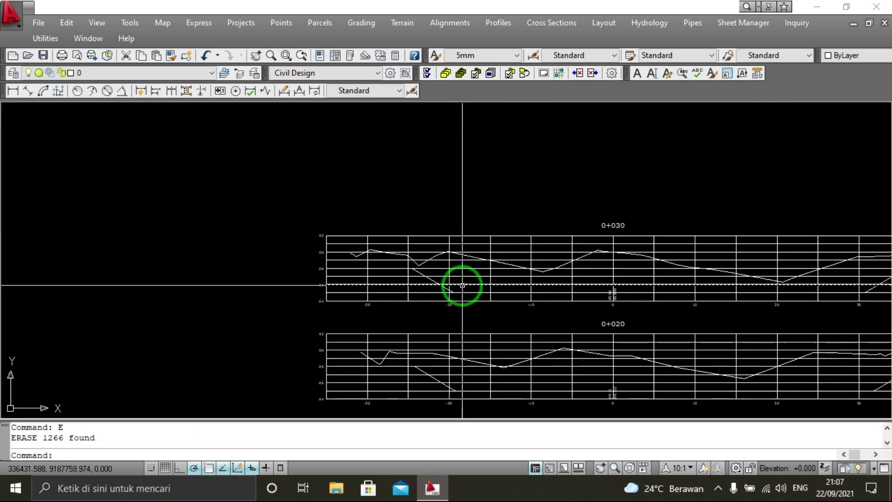
pyautogui.scroll(1, 418, 265)
pyautogui.scroll(1, 386, 239)
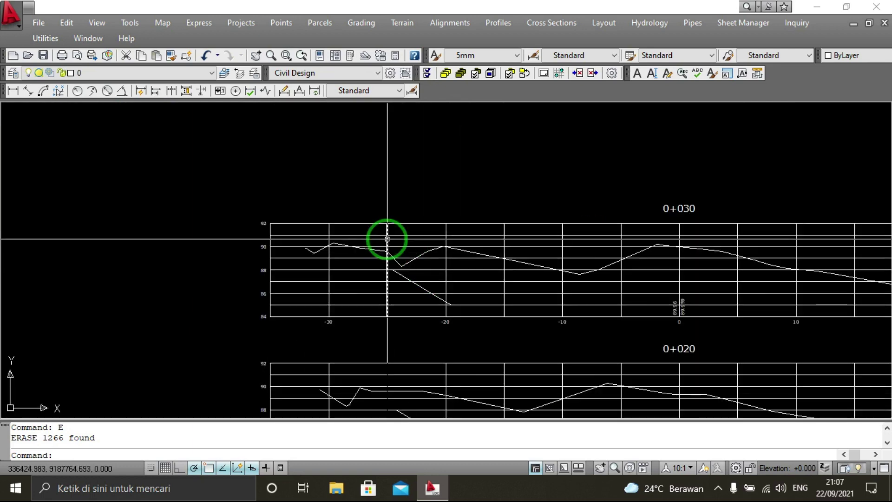
pyautogui.click(387, 235)
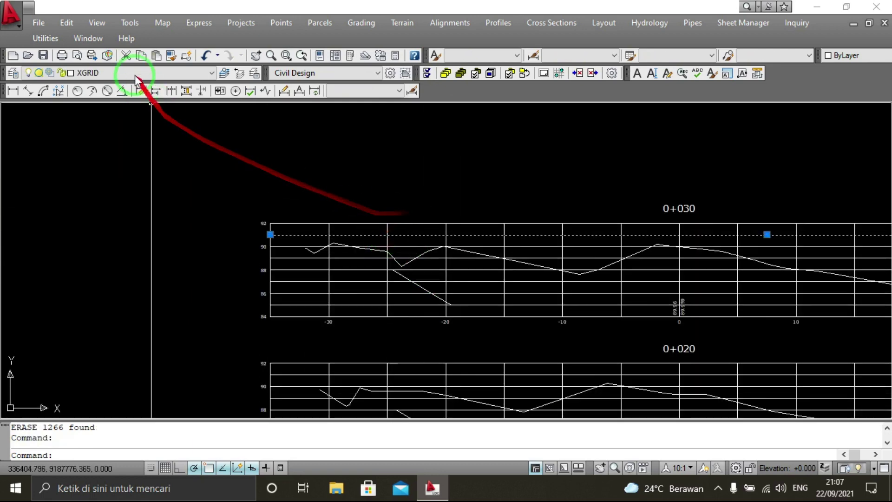
# Change the XGRID layer colour to dark grey 250 in the layer list.
pyautogui.click(13, 73)
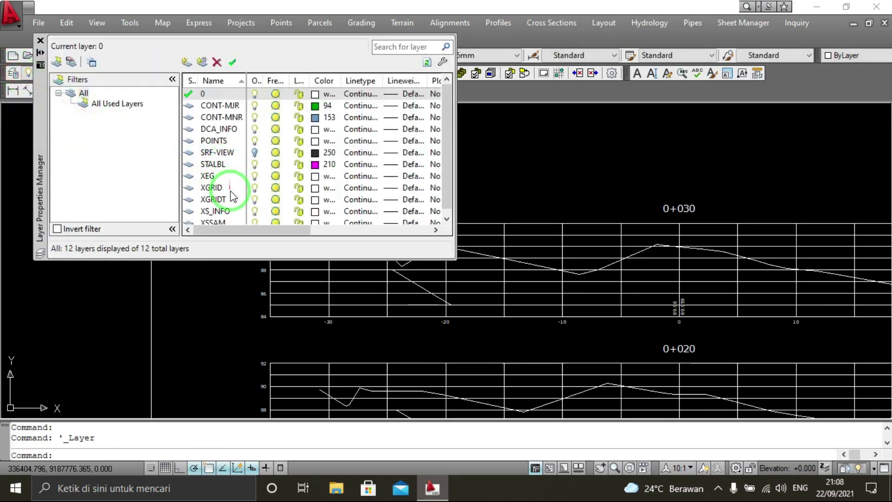
pyautogui.scroll(-1, 231, 197)
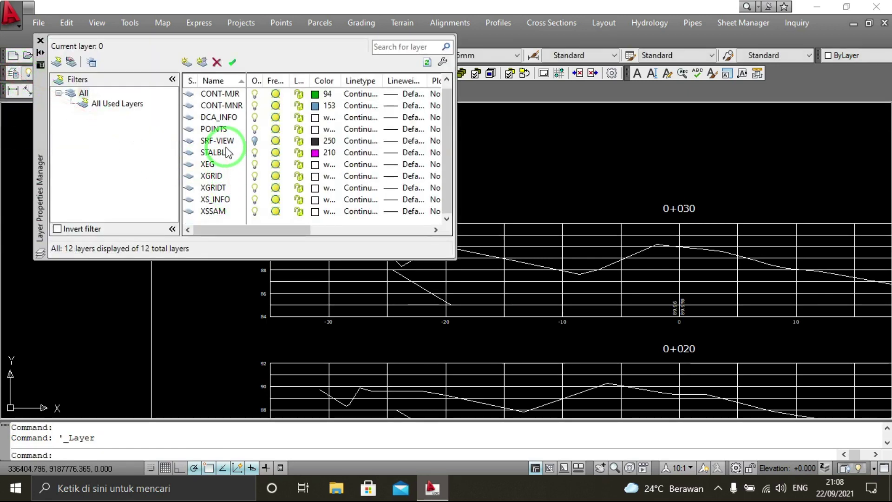
pyautogui.click(315, 176)
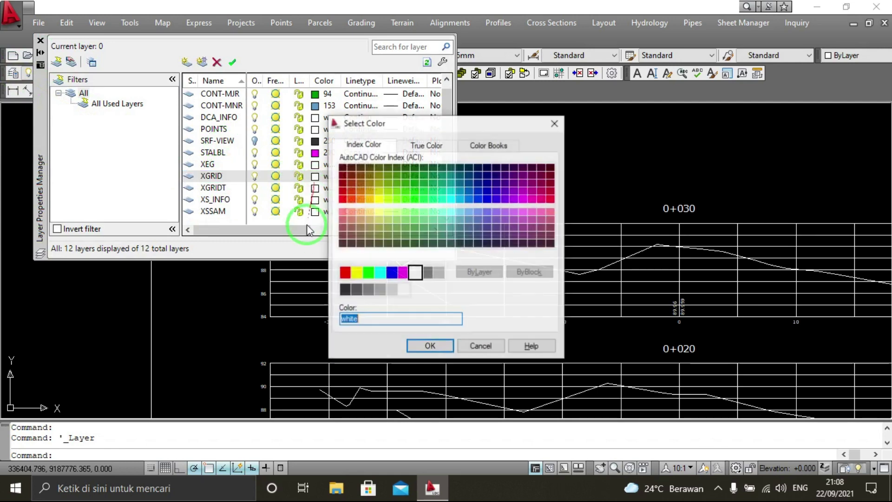
pyautogui.click(344, 289)
pyautogui.click(420, 344)
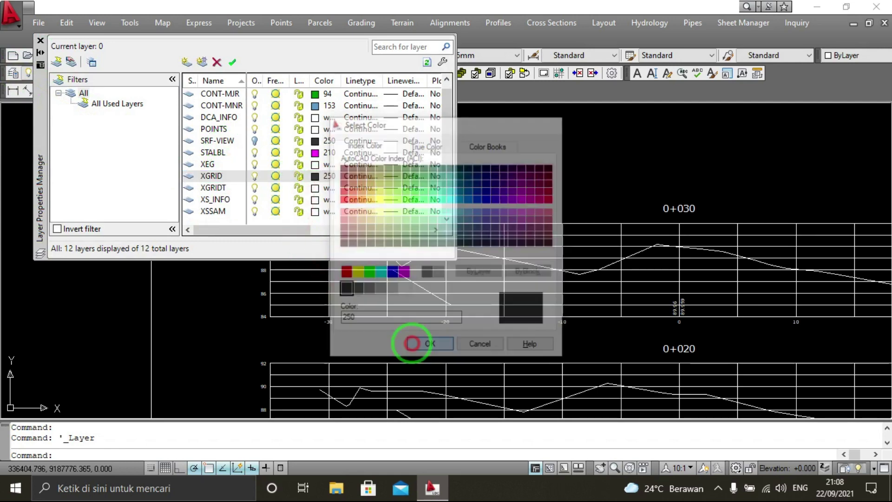
# Inspect section 0+030's design line, then close the layer settings.
pyautogui.scroll(-2, 420, 345)
pyautogui.scroll(-2, 478, 248)
pyautogui.moveTo(477, 248); pyautogui.dragTo(462, 280, button='middle')
pyautogui.press('Escape')
pyautogui.scroll(2, 478, 306)
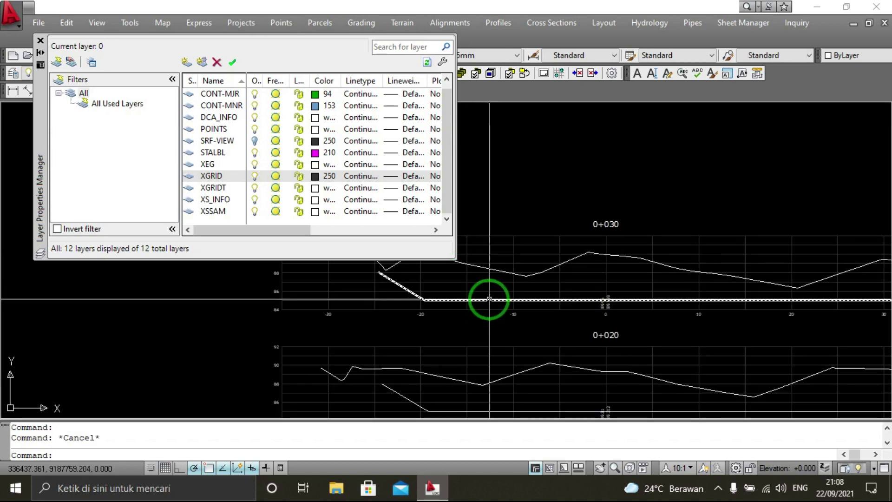
pyautogui.scroll(2, 487, 300)
pyautogui.click(465, 301)
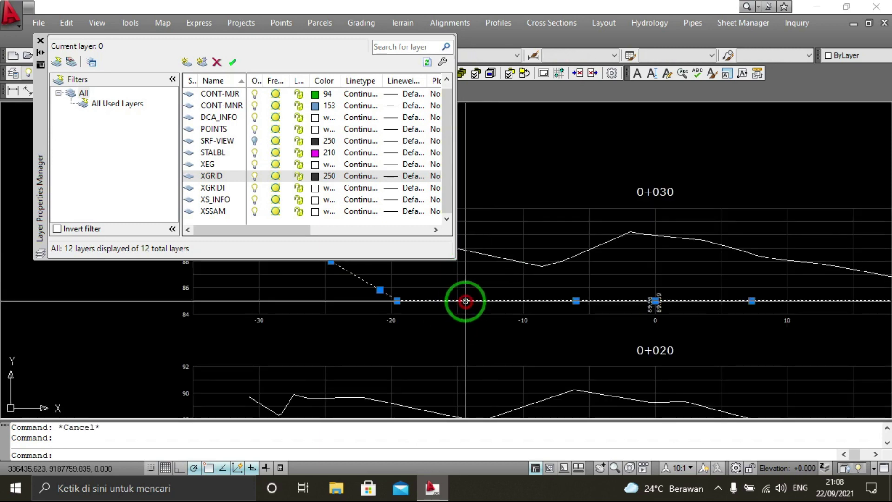
pyautogui.scroll(-2, 511, 299)
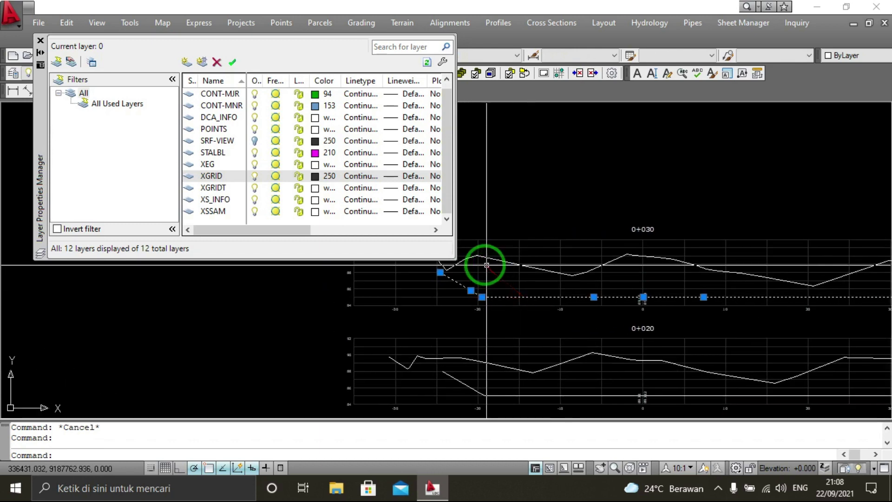
pyautogui.press('Escape')
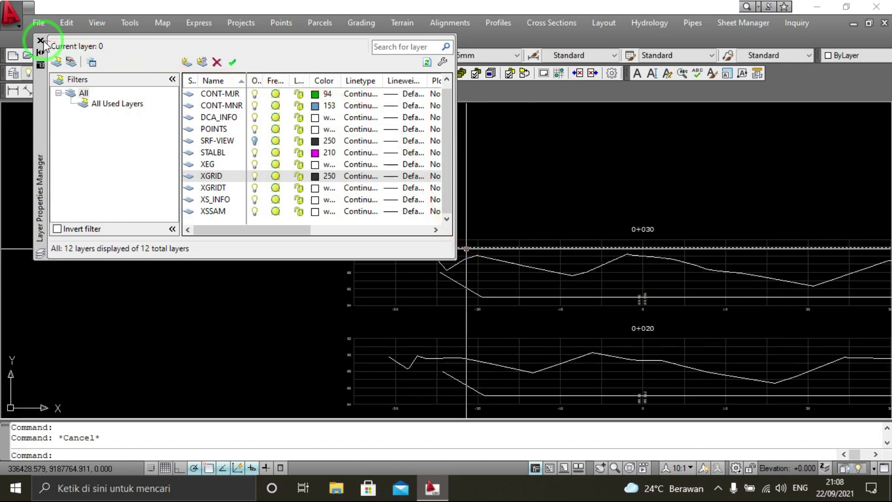
pyautogui.click(41, 42)
# Colour section 0+030's design line red.
pyautogui.scroll(2, 409, 288)
pyautogui.scroll(2, 416, 288)
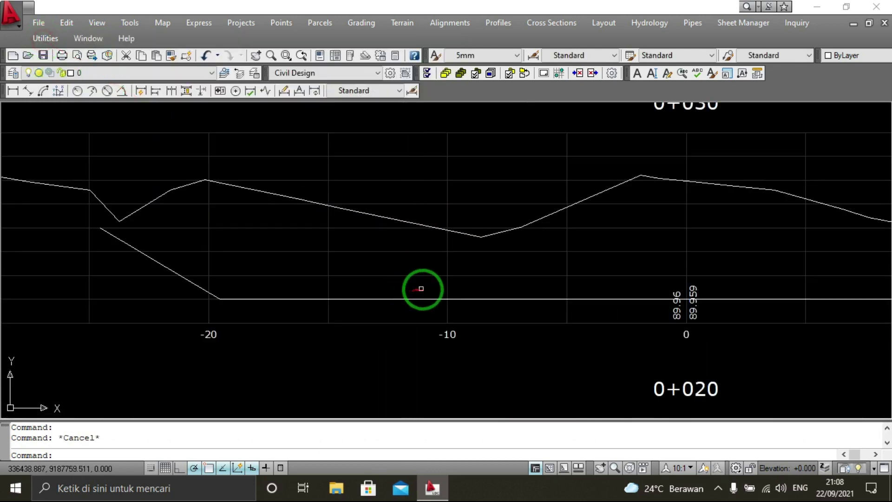
pyautogui.moveTo(415, 288); pyautogui.dragTo(384, 299, button='middle')
pyautogui.click(393, 301)
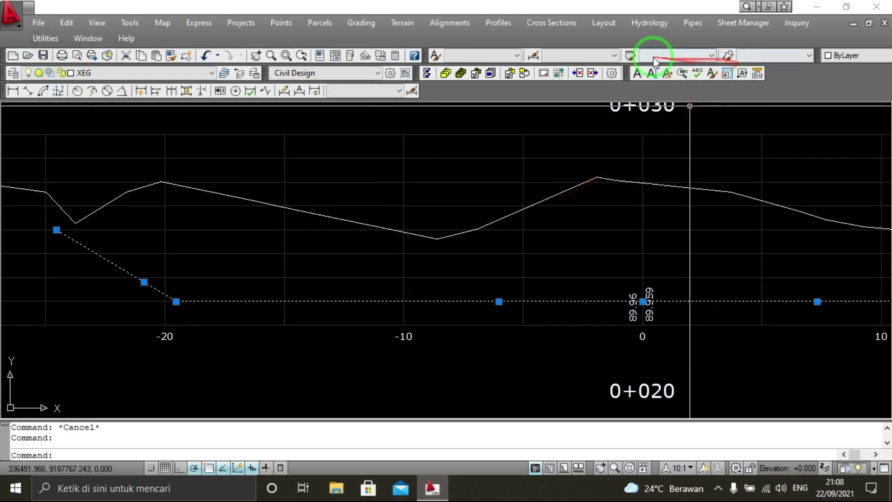
pyautogui.click(839, 56)
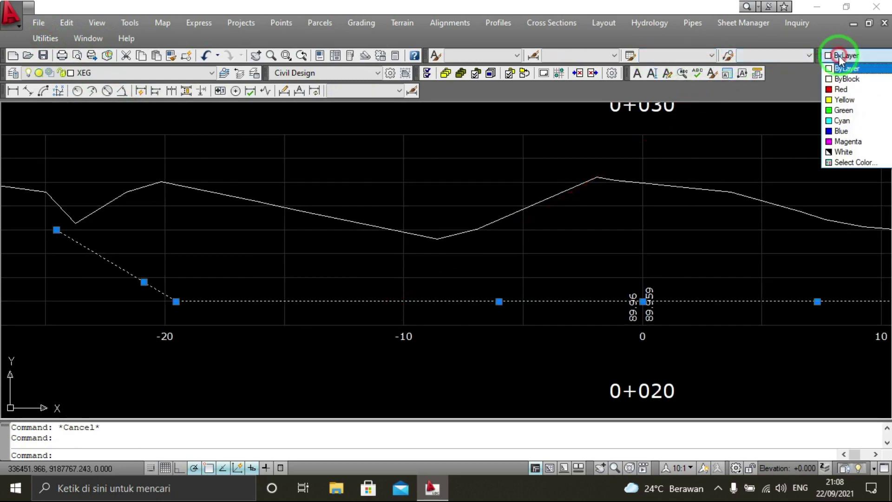
pyautogui.click(844, 95)
pyautogui.press('Escape')
# Colour section 0+030's ground line yellow.
pyautogui.click(546, 199)
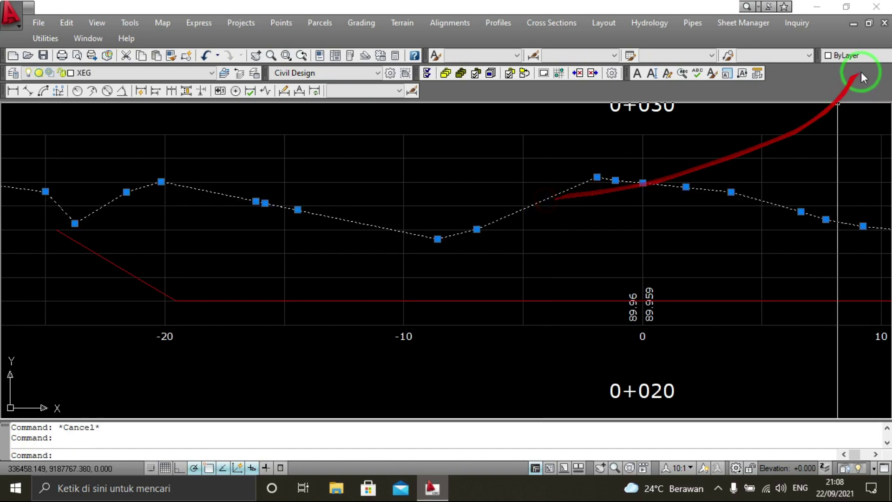
pyautogui.click(866, 57)
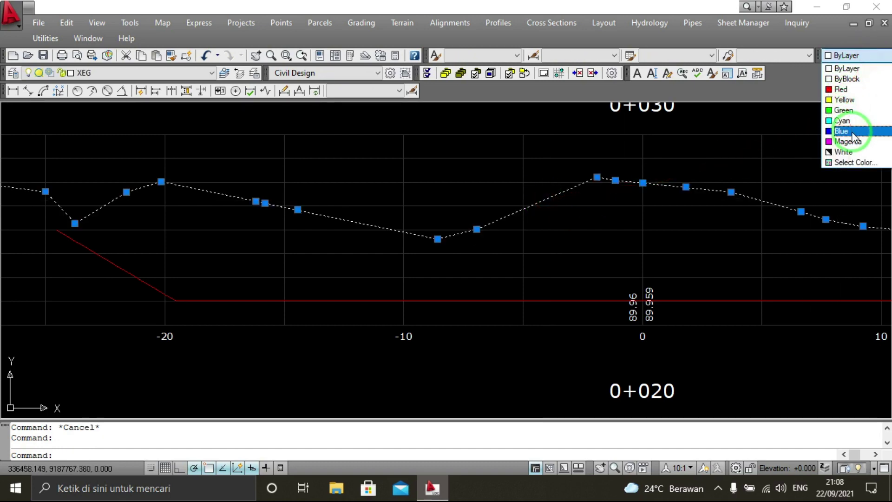
pyautogui.click(859, 103)
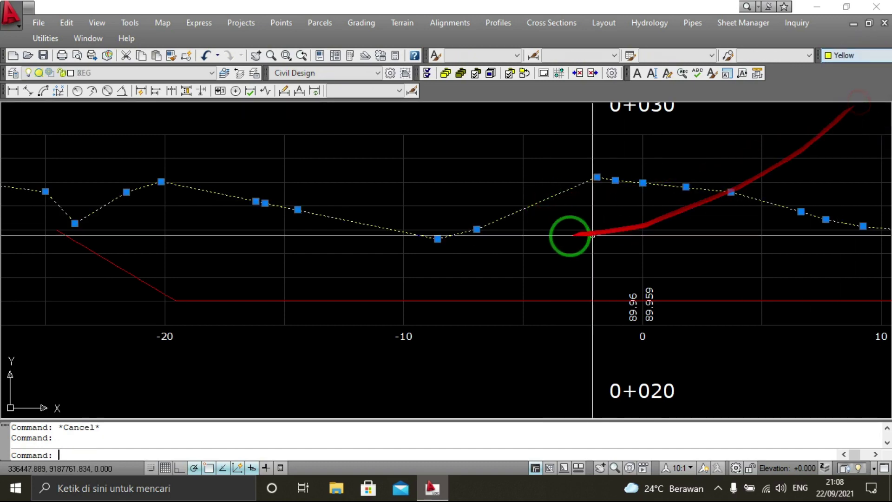
pyautogui.press('Escape')
pyautogui.scroll(-7, 571, 236)
pyautogui.scroll(3, 470, 194)
pyautogui.scroll(1, 388, 217)
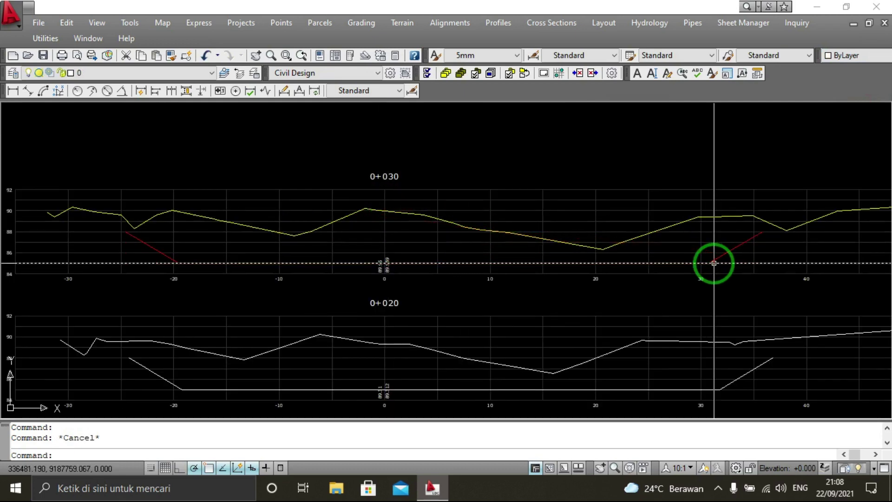
# Try selecting all objects similar to the red design line, then cancel.
pyautogui.click(715, 259)
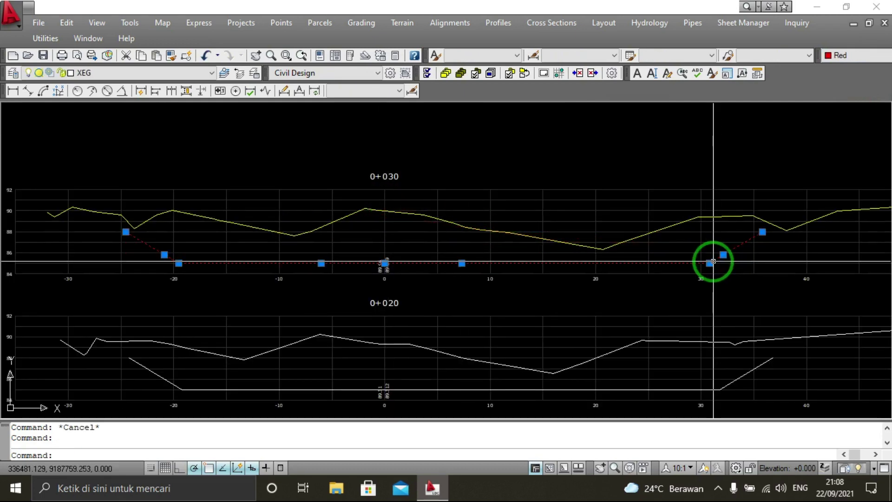
pyautogui.rightClick(713, 261)
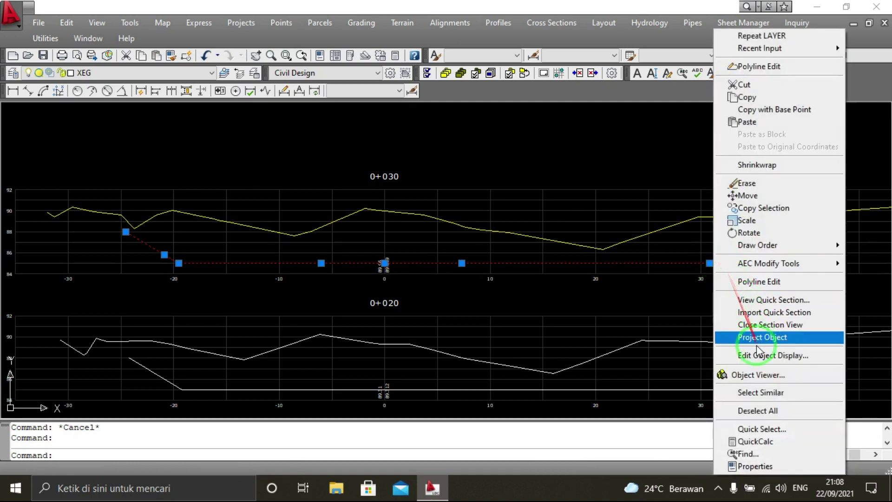
pyautogui.click(766, 394)
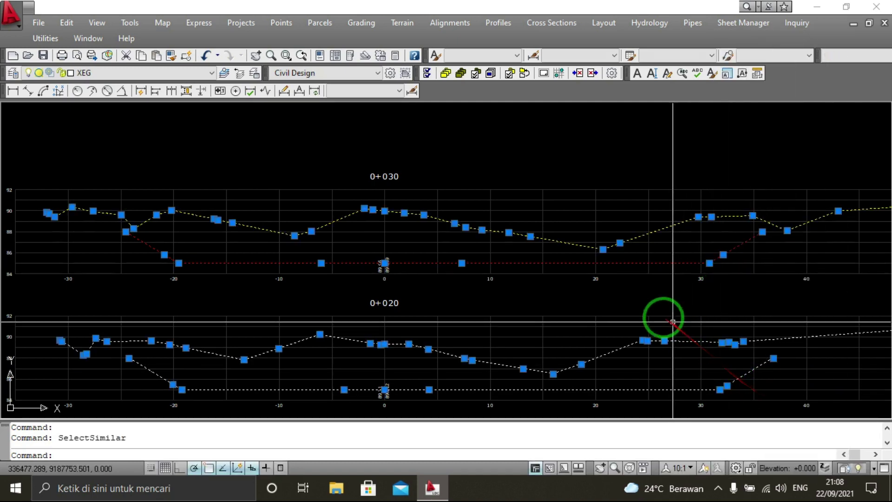
pyautogui.press('Escape')
pyautogui.scroll(-2, 676, 266)
pyautogui.scroll(2, 678, 265)
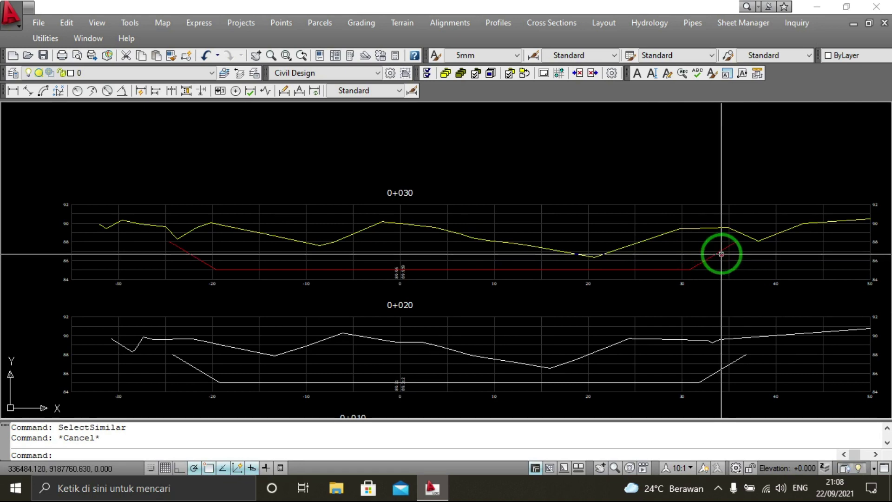
# Match the red design line's properties onto section 0+020's design line using MA.
pyautogui.click(722, 251)
pyautogui.write('ma')
pyautogui.press('Return')
pyautogui.scroll(-3, 714, 257)
pyautogui.scroll(1, 711, 285)
pyautogui.scroll(1, 715, 290)
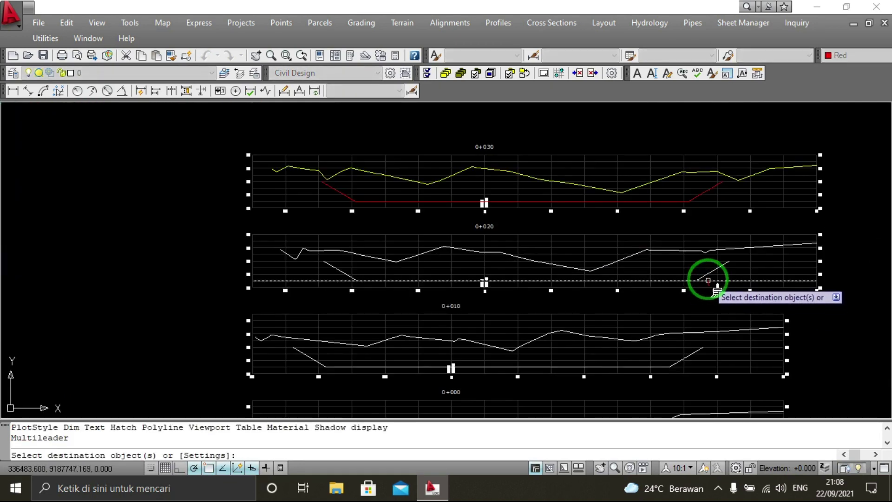
pyautogui.click(715, 287)
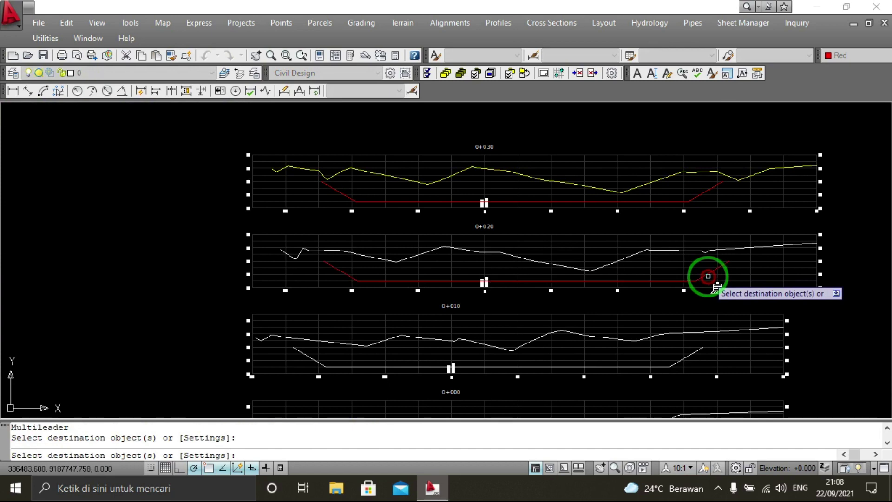
# Make the 0+010 and 0+000 design lines red as well.
pyautogui.click(686, 358)
pyautogui.scroll(-3, 607, 312)
pyautogui.scroll(-1, 393, 319)
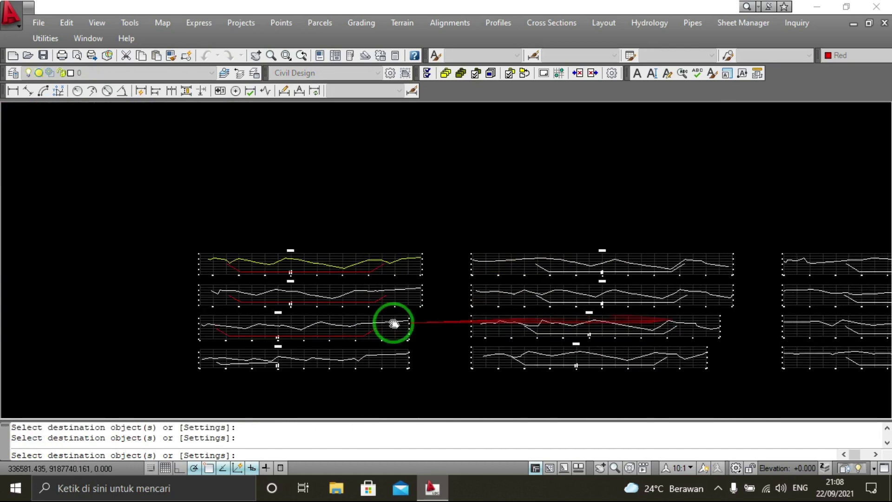
pyautogui.scroll(2, 316, 368)
pyautogui.scroll(2, 315, 368)
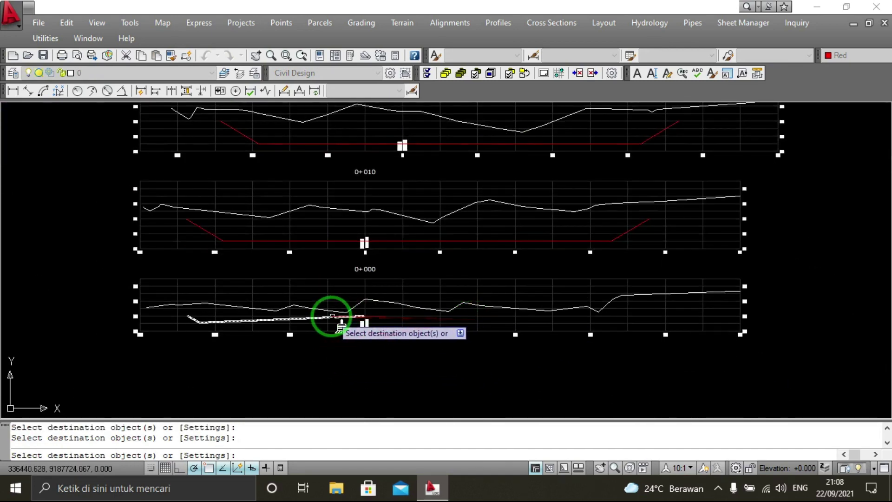
pyautogui.click(328, 317)
pyautogui.scroll(-3, 398, 329)
pyautogui.press('Escape')
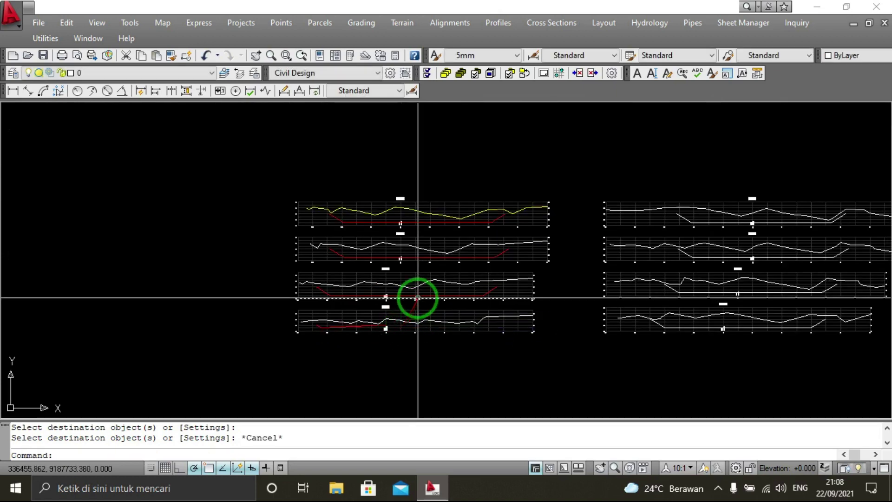
# Undo the design-line colour changes.
pyautogui.scroll(2, 450, 271)
pyautogui.scroll(1, 440, 268)
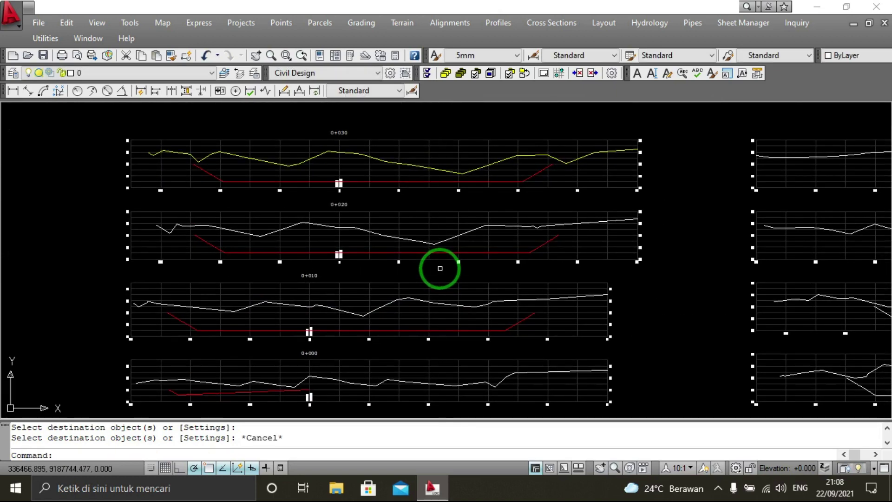
pyautogui.hotkey('ctrl', 'z')
pyautogui.hotkey('ctrl', 'z')
pyautogui.hotkey('ctrl', 'z')
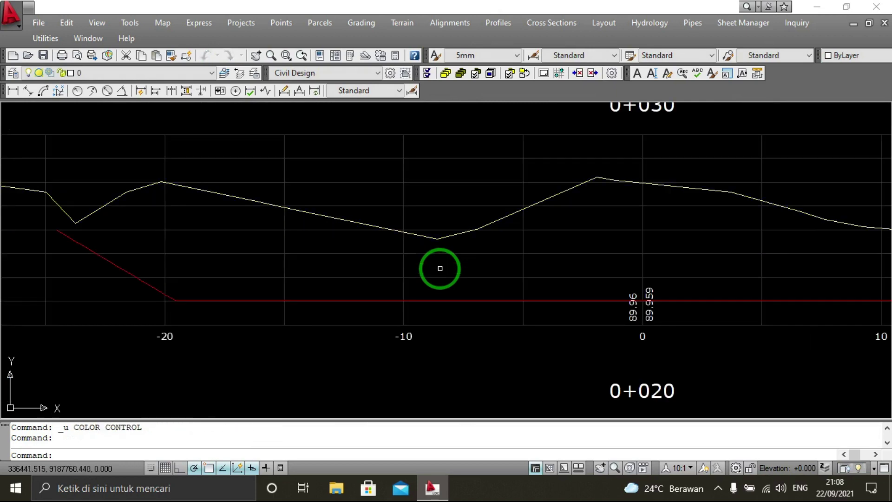
pyautogui.scroll(-5, 440, 268)
pyautogui.moveTo(438, 265)
pyautogui.mouseDown(button='middle')
pyautogui.moveTo(385, 191)
pyautogui.moveTo(308, 253)
pyautogui.mouseUp(button='middle')
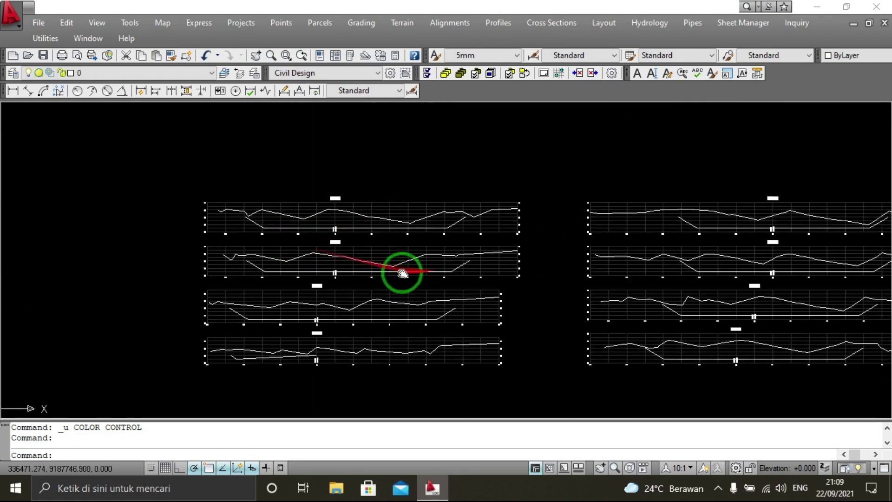
pyautogui.moveTo(398, 269); pyautogui.dragTo(283, 227, button='middle')
pyautogui.scroll(3, 325, 217)
pyautogui.scroll(2, 345, 217)
pyautogui.moveTo(345, 217)
pyautogui.mouseDown(button='middle')
pyautogui.moveTo(484, 290)
pyautogui.moveTo(468, 217)
pyautogui.mouseUp(button='middle')
pyautogui.scroll(-4, 428, 255)
pyautogui.moveTo(518, 235); pyautogui.dragTo(528, 259, button='middle')
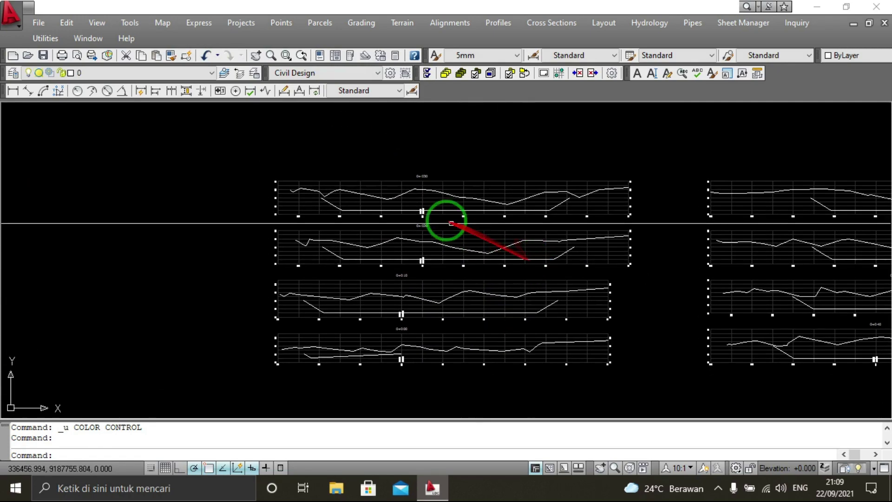
pyautogui.scroll(5, 324, 203)
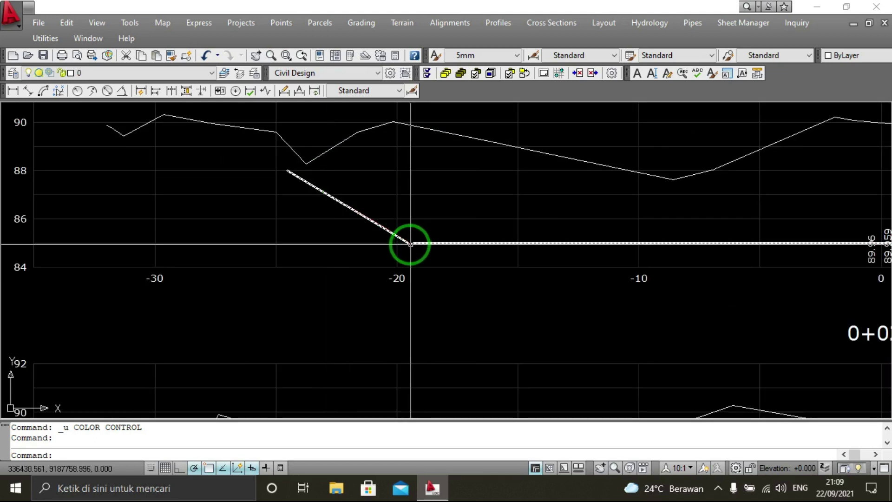
pyautogui.scroll(-1, 285, 179)
pyautogui.scroll(-4, 288, 183)
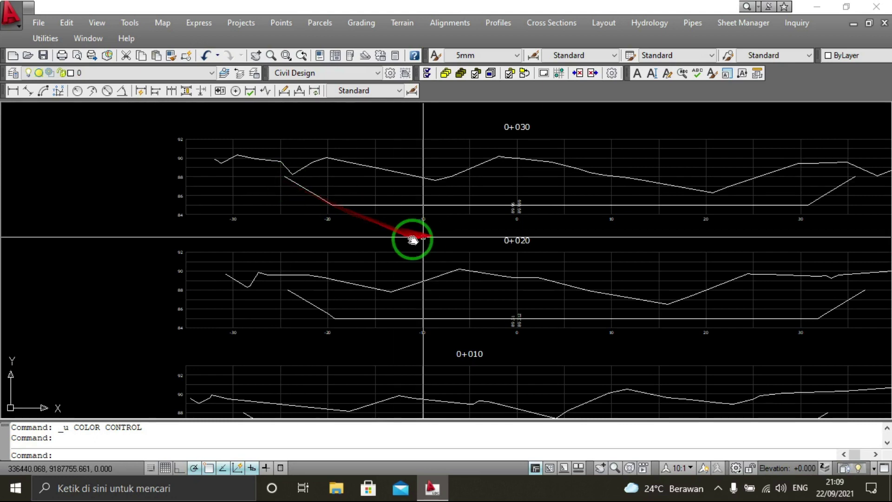
pyautogui.click(699, 203)
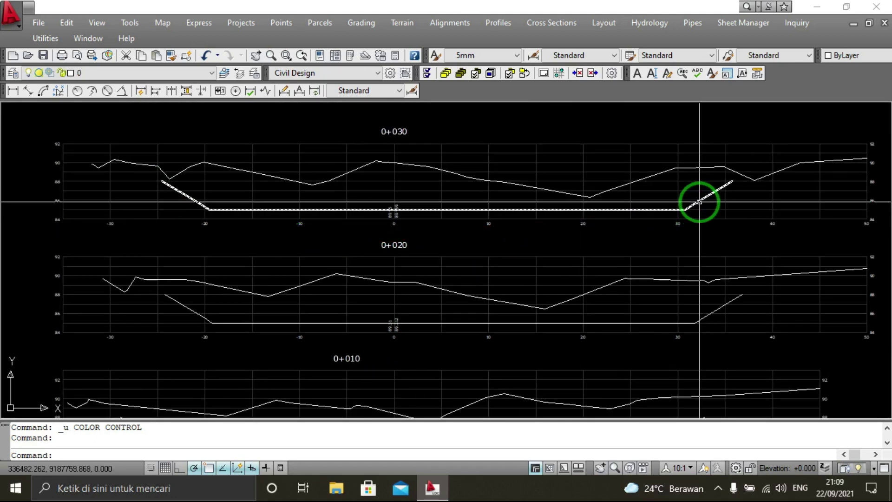
pyautogui.click(698, 203)
pyautogui.moveTo(701, 221); pyautogui.dragTo(642, 265, button='middle')
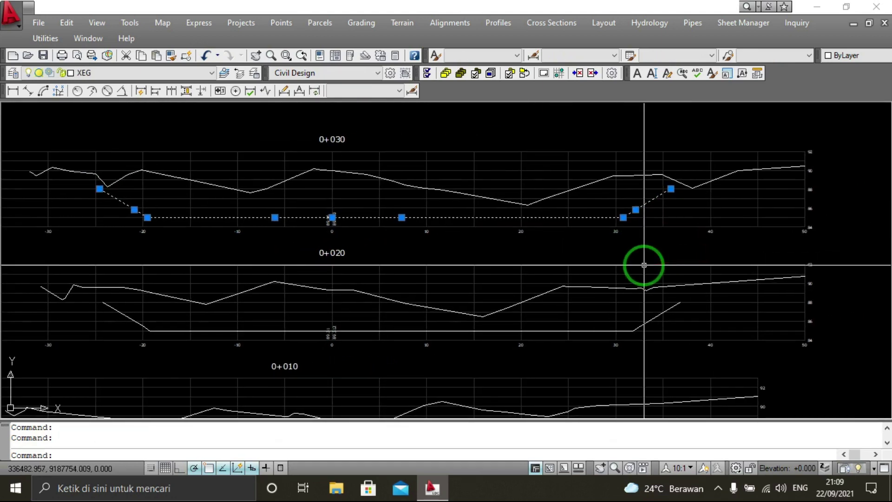
pyautogui.press('Escape')
pyautogui.moveTo(657, 320); pyautogui.dragTo(641, 283, button='middle')
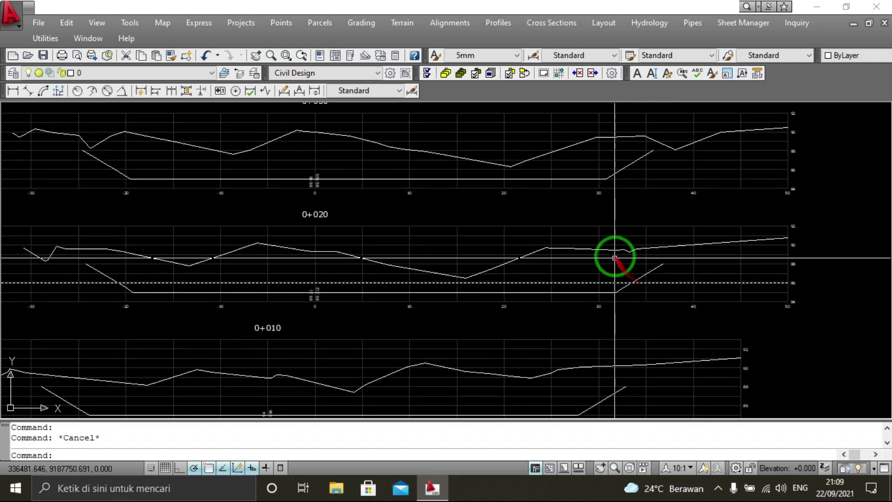
pyautogui.click(616, 249)
pyautogui.scroll(-2, 617, 249)
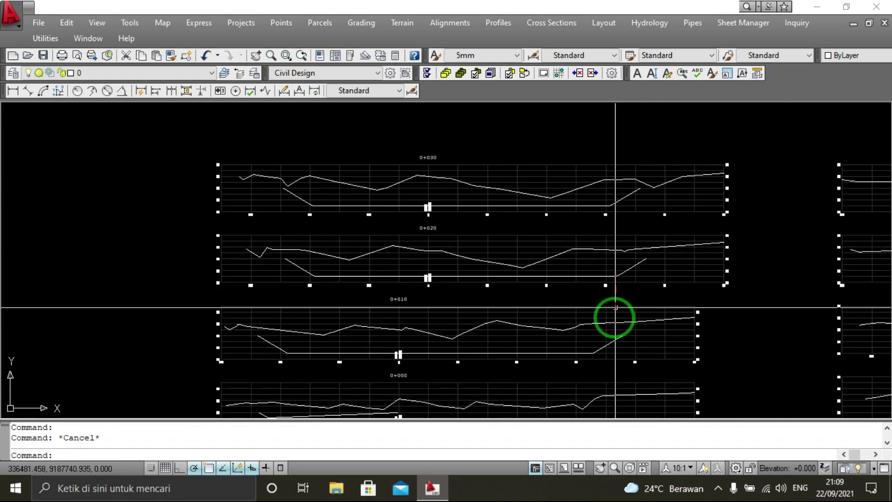
pyautogui.moveTo(613, 355); pyautogui.dragTo(554, 253, button='middle')
pyautogui.moveTo(518, 300)
pyautogui.mouseDown(button='middle')
pyautogui.moveTo(395, 319)
pyautogui.moveTo(299, 319)
pyautogui.mouseUp(button='middle')
pyautogui.moveTo(744, 289); pyautogui.dragTo(375, 313, button='middle')
pyautogui.moveTo(535, 310); pyautogui.dragTo(499, 315, button='middle')
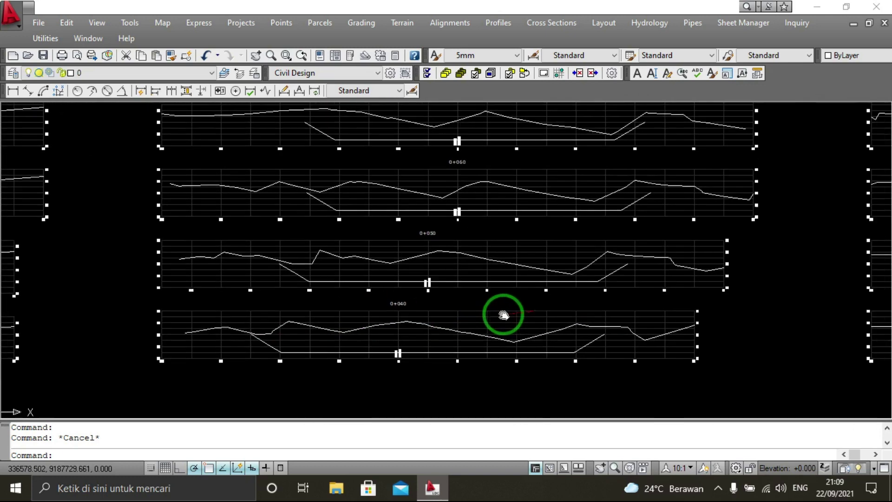
pyautogui.click(586, 343)
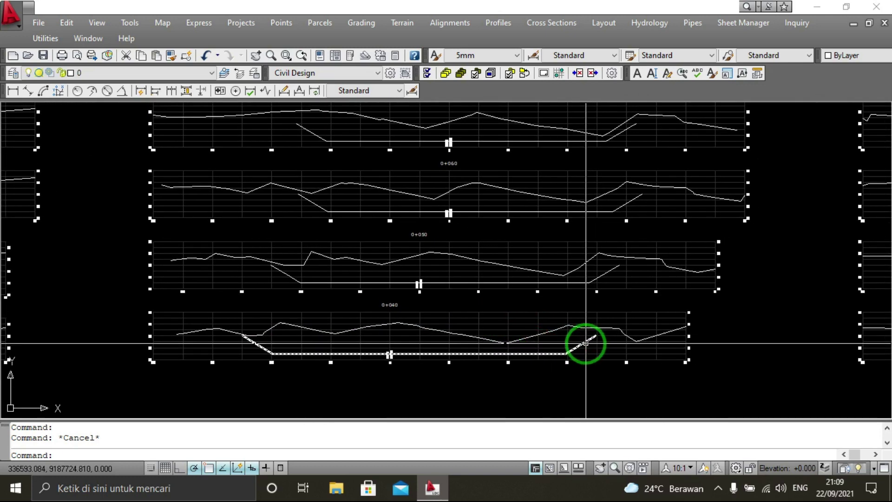
pyautogui.moveTo(585, 343); pyautogui.dragTo(593, 358, button='middle')
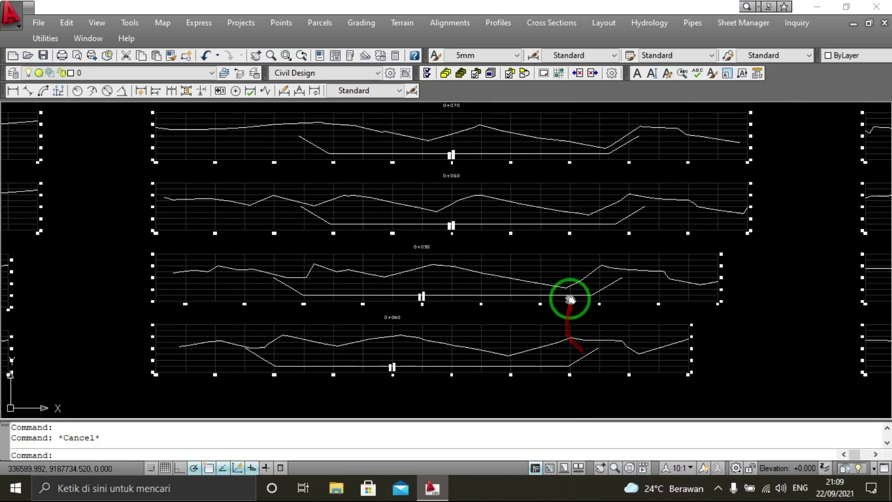
pyautogui.moveTo(571, 299); pyautogui.dragTo(551, 339, button='middle')
pyautogui.moveTo(571, 234)
pyautogui.mouseDown(button='middle')
pyautogui.moveTo(451, 243)
pyautogui.moveTo(408, 232)
pyautogui.mouseUp(button='middle')
pyautogui.moveTo(767, 254); pyautogui.dragTo(396, 261, button='middle')
pyautogui.moveTo(633, 305); pyautogui.dragTo(567, 201, button='middle')
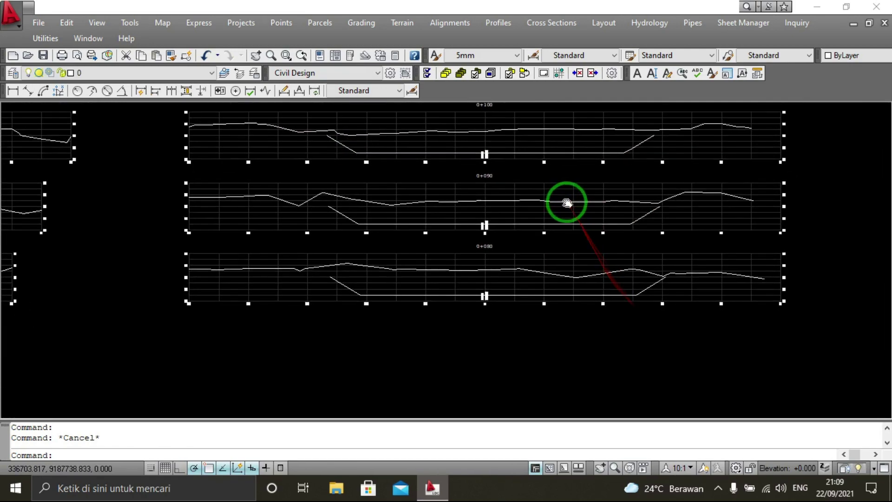
pyautogui.moveTo(629, 272); pyautogui.dragTo(468, 279, button='middle')
pyautogui.scroll(-2, 468, 280)
pyautogui.moveTo(780, 229); pyautogui.dragTo(522, 263, button='middle')
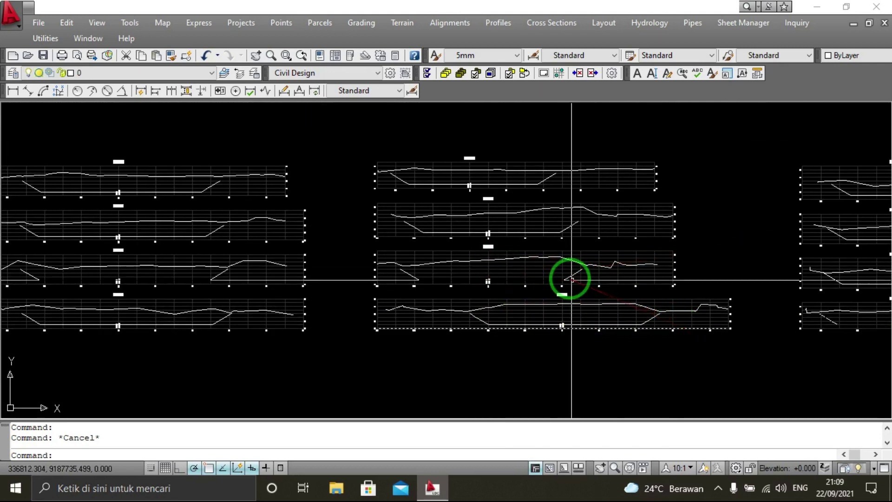
pyautogui.scroll(-1, 554, 243)
pyautogui.moveTo(554, 243); pyautogui.dragTo(597, 261, button='middle')
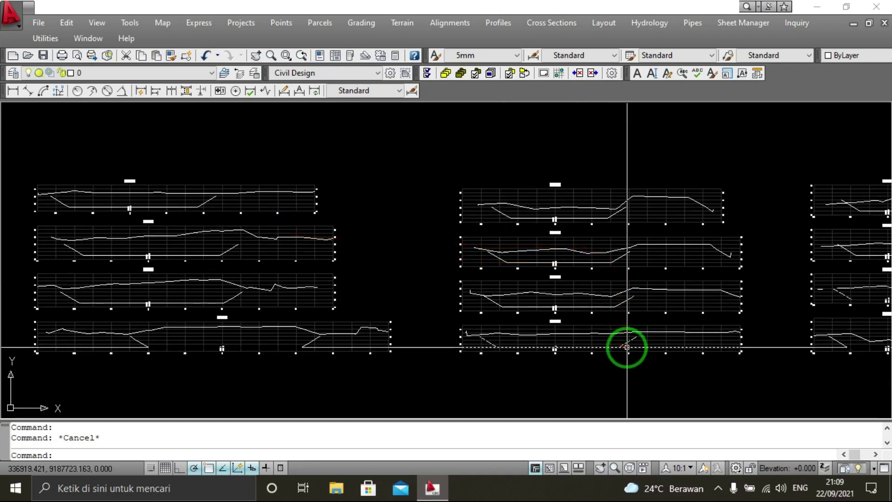
pyautogui.scroll(8, 625, 346)
pyautogui.scroll(2, 627, 330)
pyautogui.scroll(-2, 631, 324)
pyautogui.scroll(-3, 407, 354)
pyautogui.scroll(-1, 422, 346)
pyautogui.scroll(-1, 712, 298)
pyautogui.scroll(-1, 518, 298)
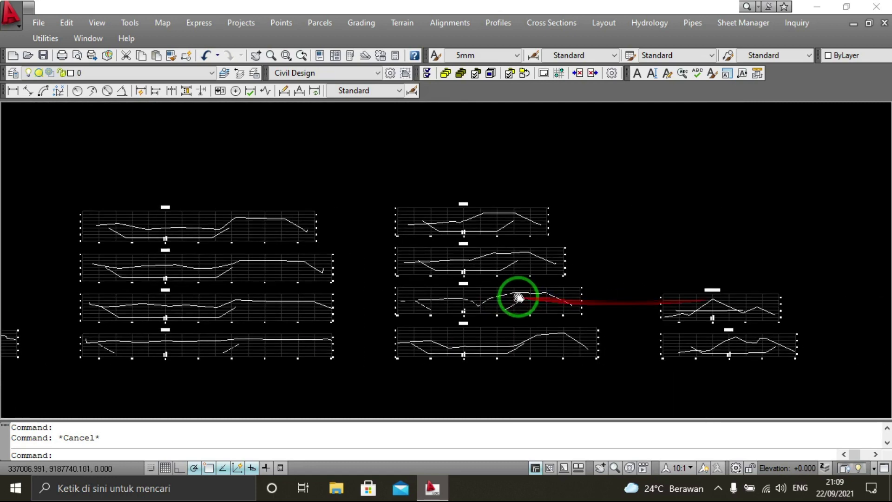
pyautogui.scroll(3, 719, 332)
pyautogui.moveTo(719, 332); pyautogui.dragTo(487, 338, button='middle')
pyautogui.scroll(2, 663, 335)
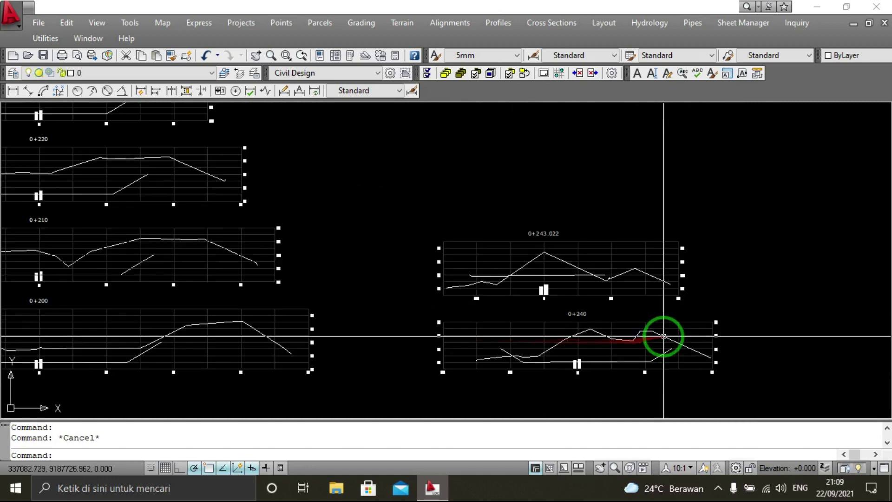
pyautogui.scroll(2, 664, 364)
pyautogui.scroll(-4, 663, 343)
pyautogui.scroll(-1, 673, 289)
pyautogui.scroll(-2, 577, 289)
pyautogui.scroll(-1, 439, 260)
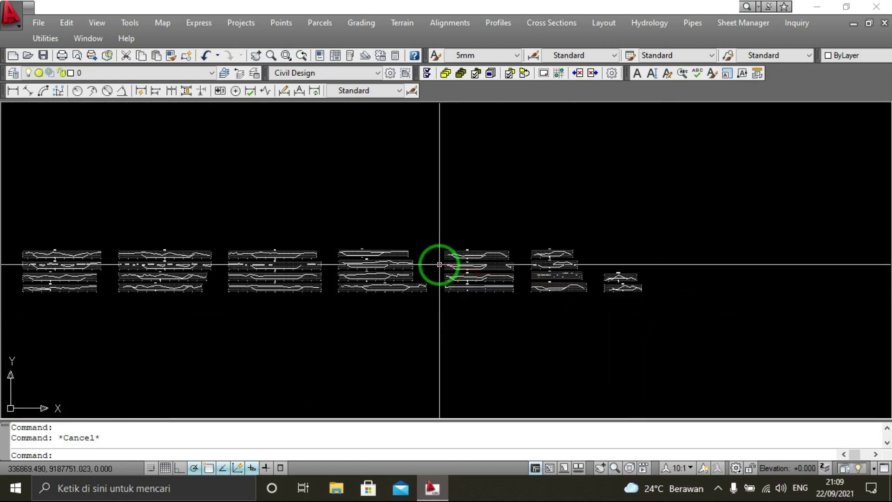
pyautogui.scroll(-1, 637, 293)
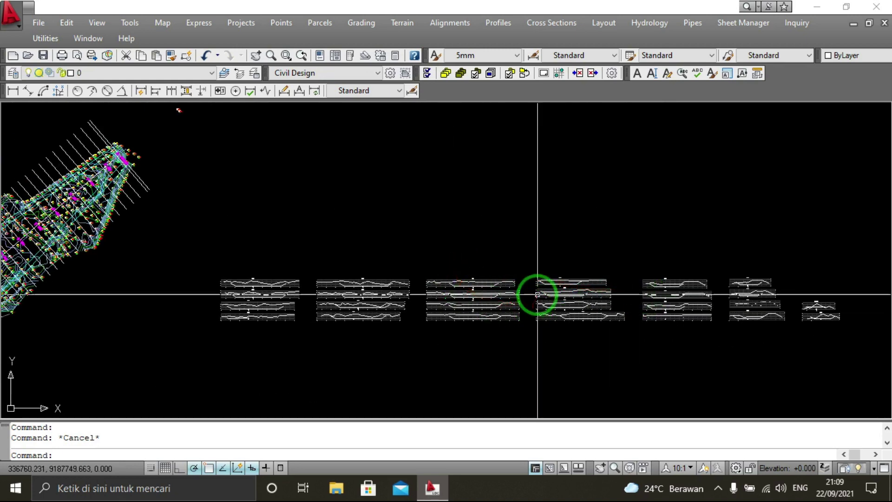
pyautogui.moveTo(534, 295); pyautogui.dragTo(494, 286, button='middle')
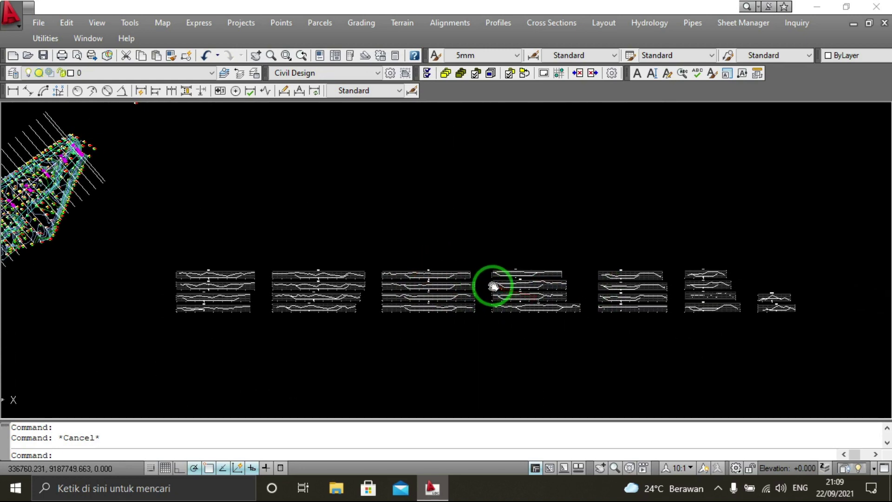
pyautogui.click(567, 28)
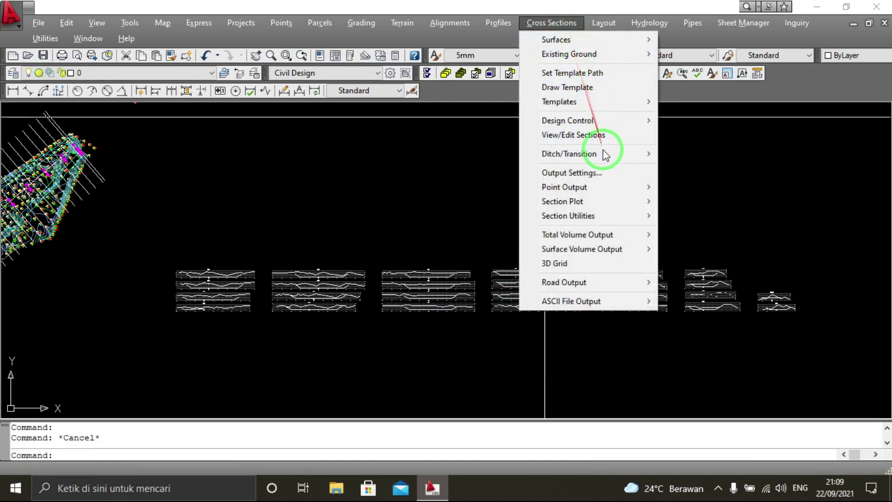
pyautogui.moveTo(582, 249)
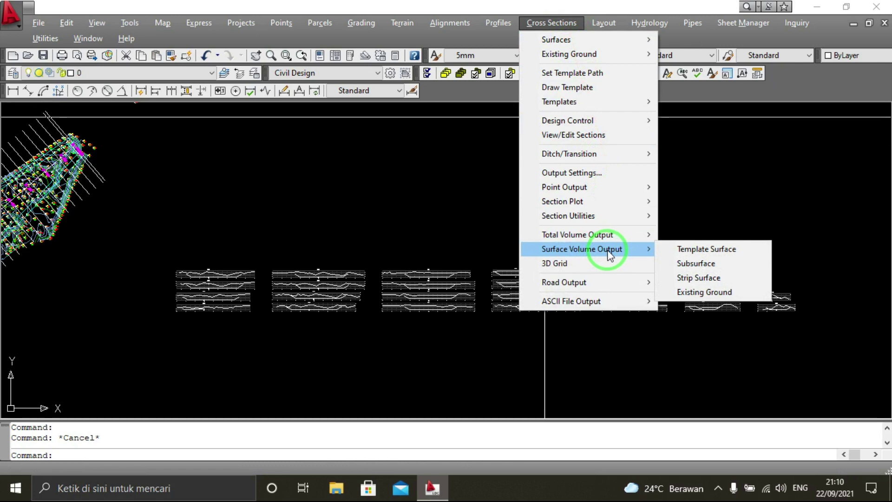
# Output template surface volumes by average end area, curve correction, 1.00 cut/fill factors, to output.prn.
pyautogui.click(684, 249)
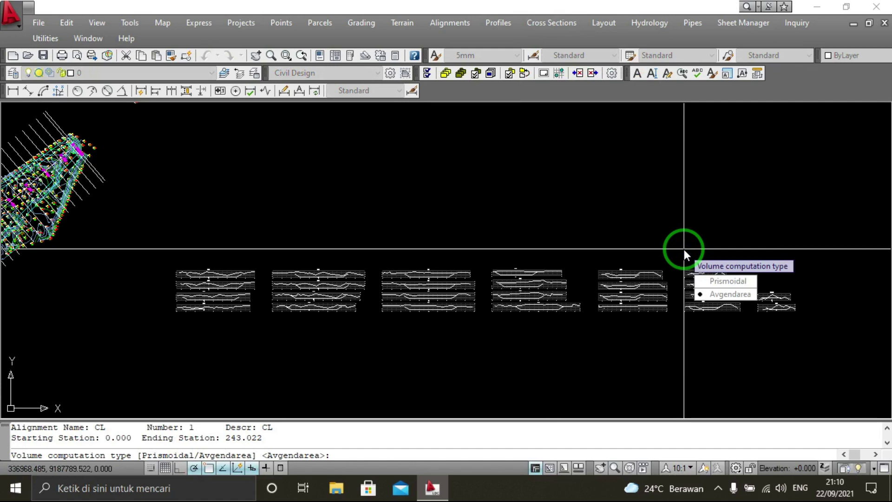
pyautogui.write(' A')
pyautogui.press('Return')
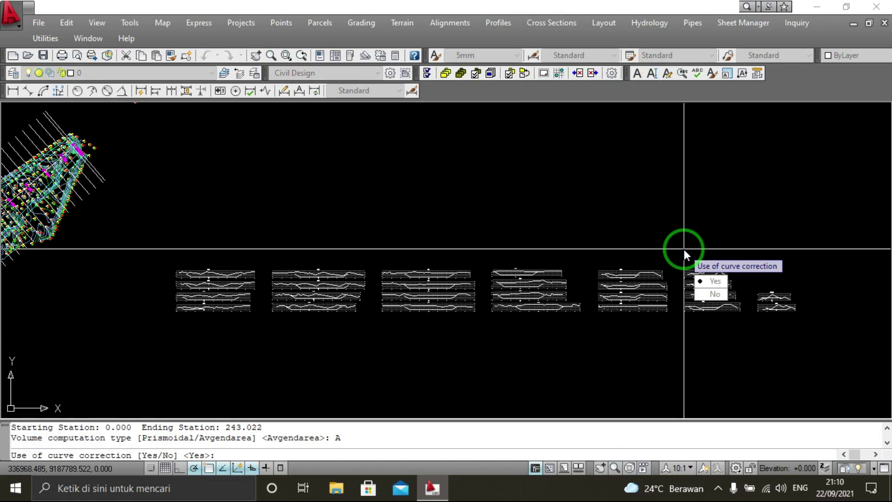
pyautogui.write('Y')
pyautogui.press('Return')
pyautogui.write('Y')
pyautogui.press('Return')
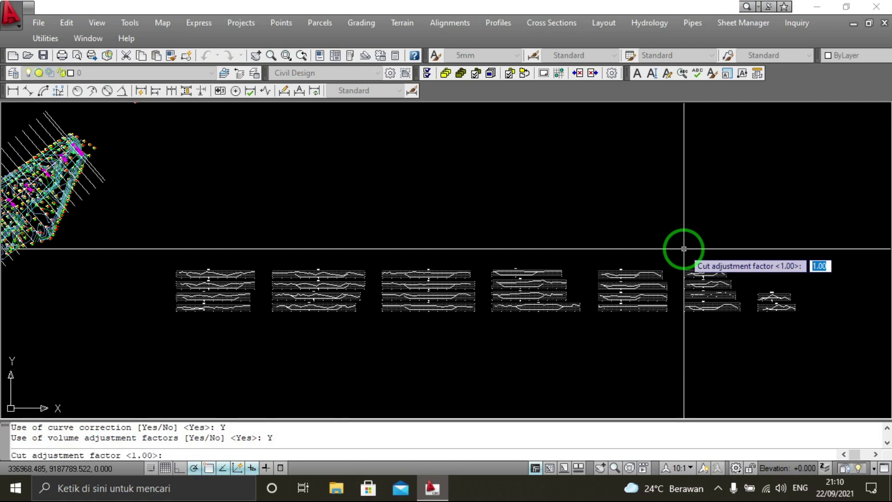
pyautogui.press('Return')
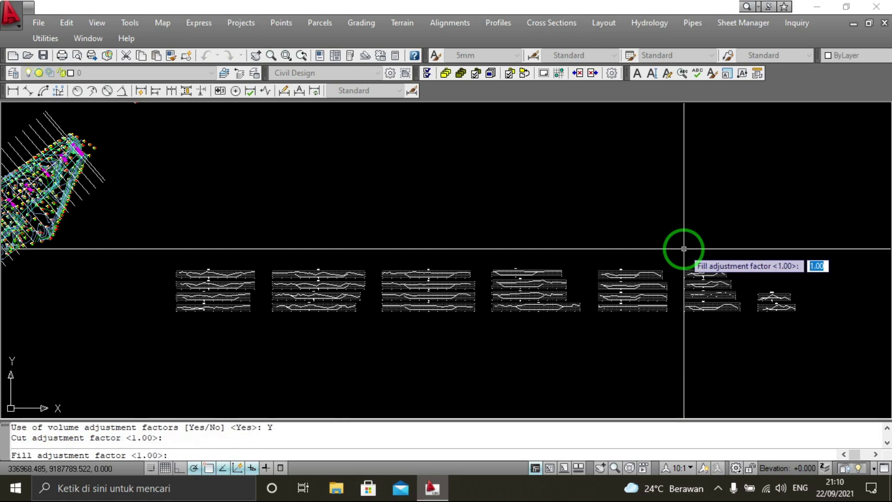
pyautogui.press('Return')
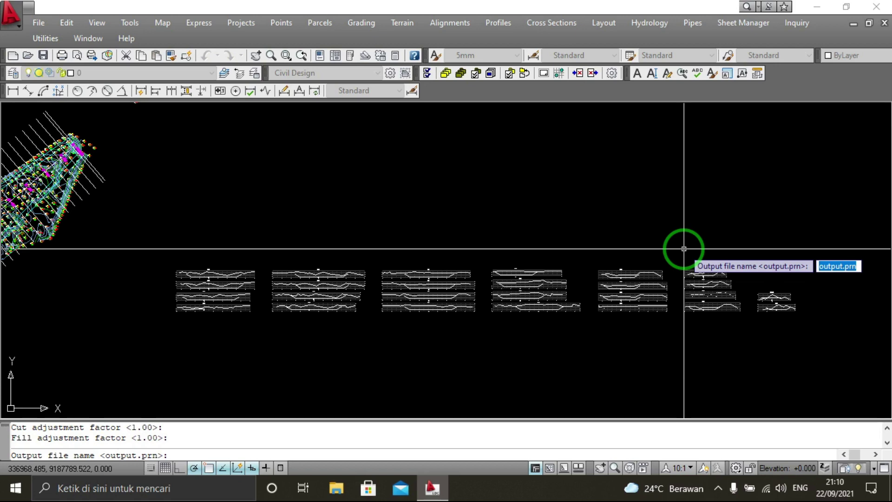
pyautogui.press('Return')
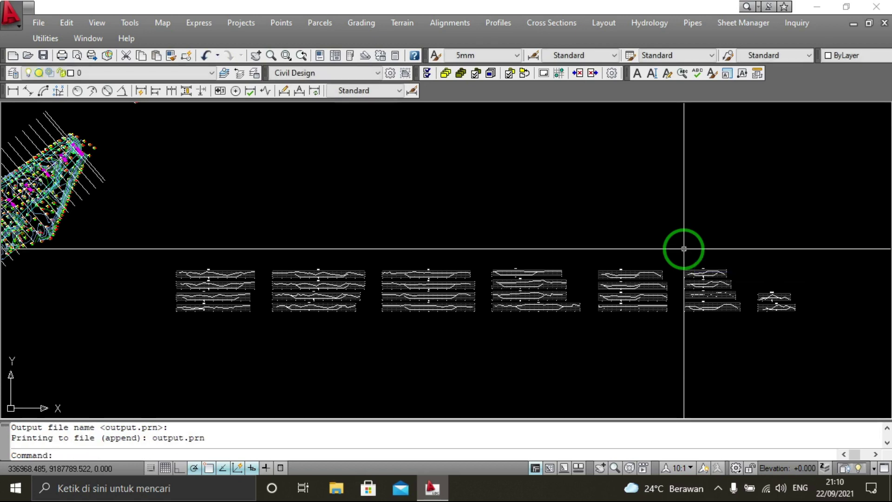
pyautogui.click(550, 23)
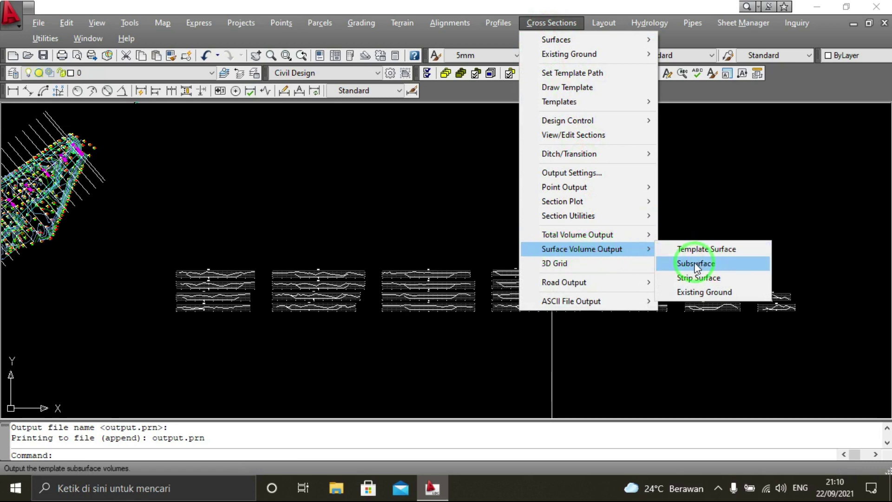
# Append subsurface volumes using average end area, curve correction and adjustment factors.
pyautogui.click(705, 266)
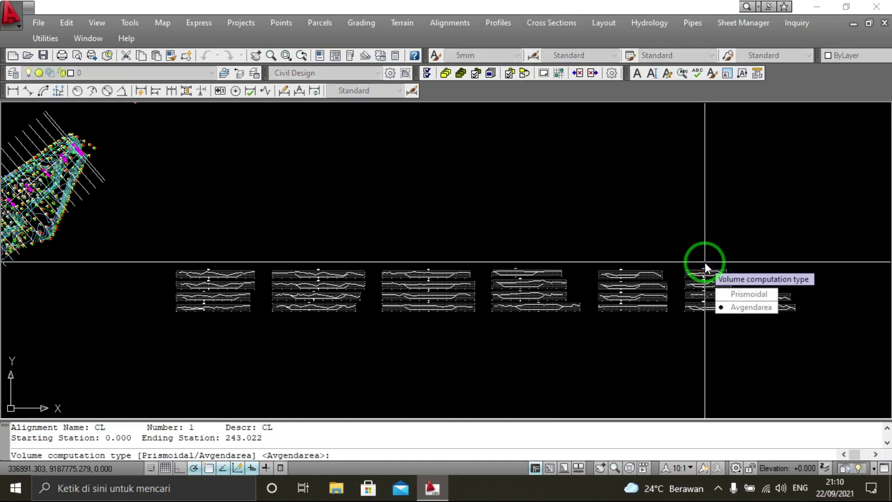
pyautogui.write('A')
pyautogui.press('Return')
pyautogui.write('Y')
pyautogui.press('Return')
pyautogui.write('Y')
pyautogui.press('Return')
pyautogui.press('Return')
pyautogui.press('Return')
pyautogui.press('Return')
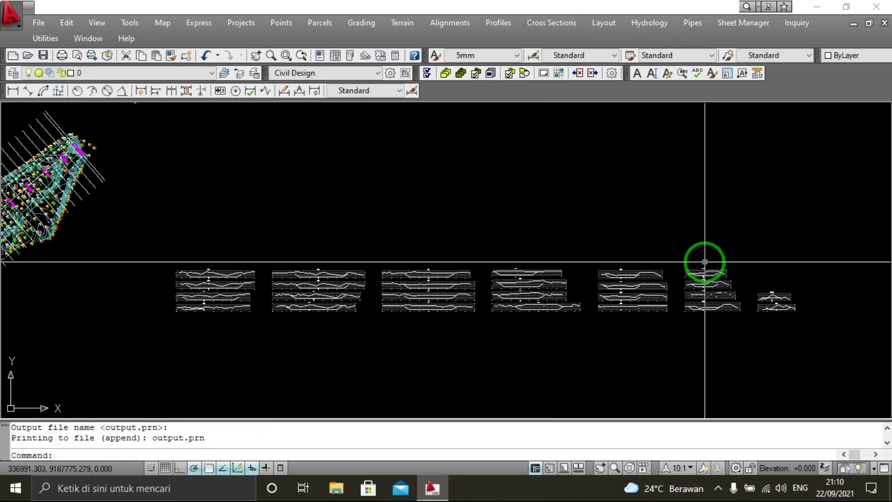
pyautogui.click(555, 23)
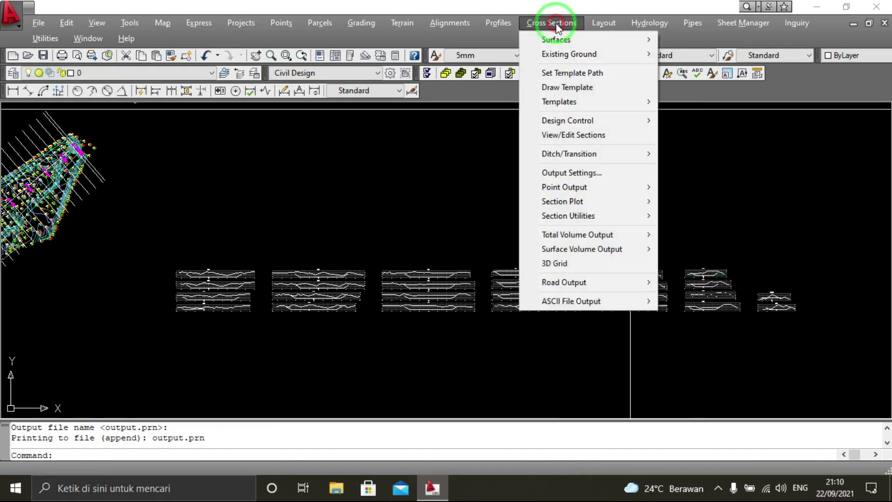
pyautogui.moveTo(581, 249)
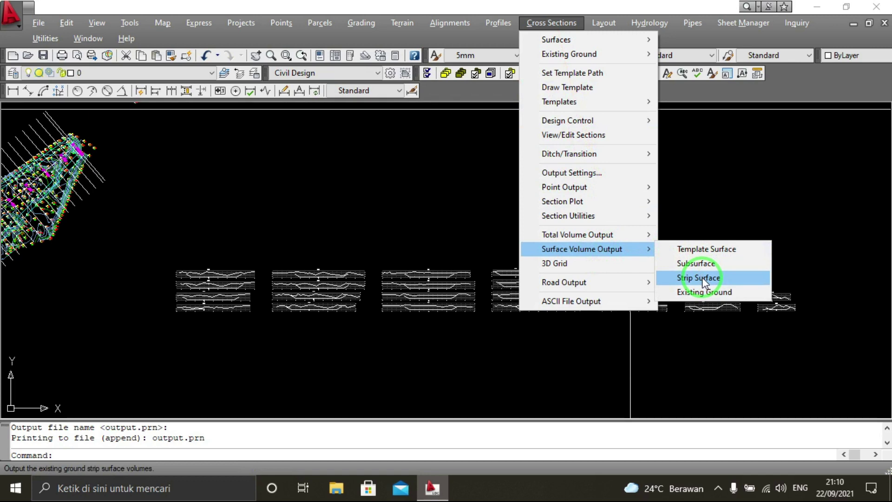
# Append strip surface volumes with average end area, curve correction and adjustment factors.
pyautogui.click(701, 277)
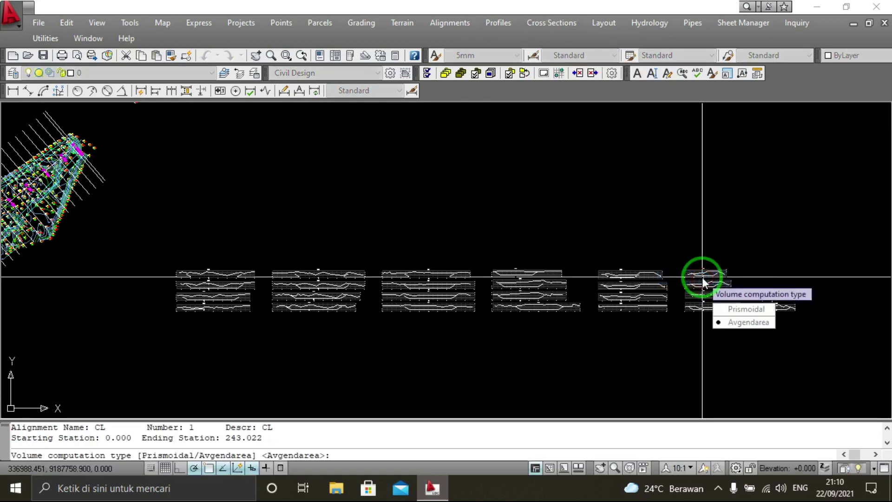
pyautogui.write('A')
pyautogui.press('Return')
pyautogui.write('Y')
pyautogui.press('Return')
pyautogui.write('Y')
pyautogui.press('Return')
pyautogui.press('Return')
pyautogui.press('Return')
pyautogui.press('Return')
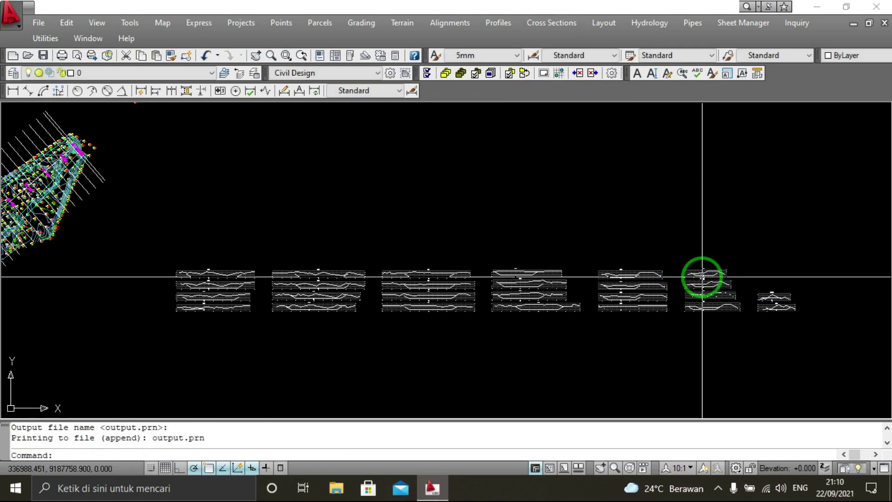
pyautogui.click(552, 23)
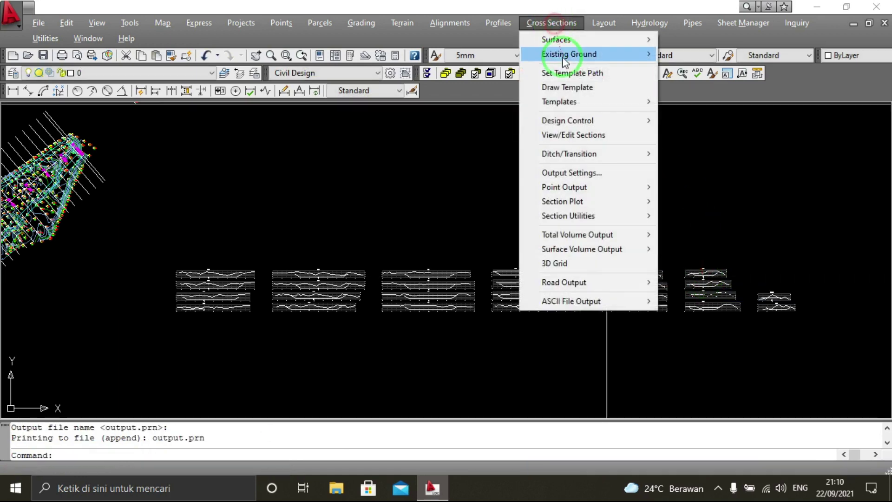
pyautogui.moveTo(581, 249)
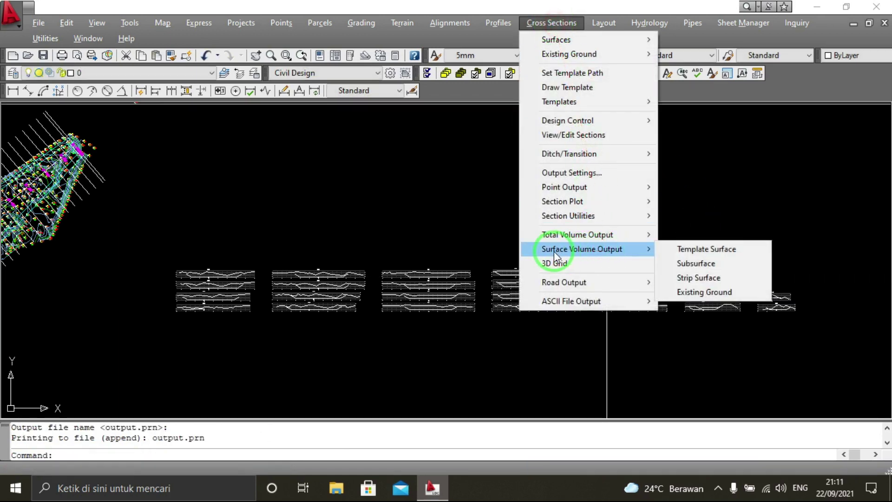
# Start existing ground volume output with existing as match surface and desain as datum.
pyautogui.click(699, 292)
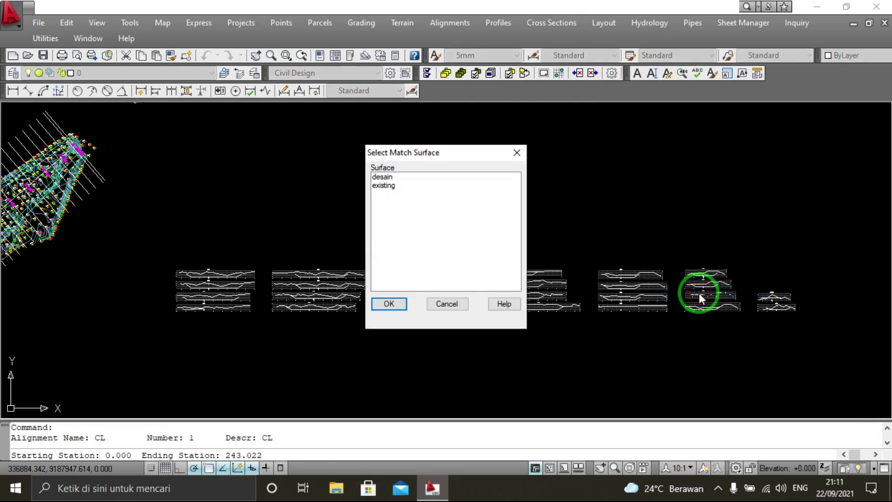
pyautogui.click(387, 179)
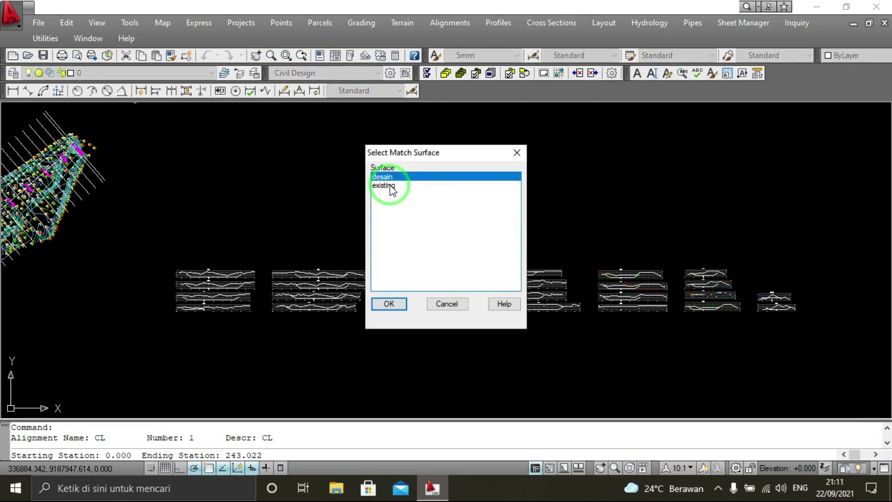
pyautogui.click(397, 179)
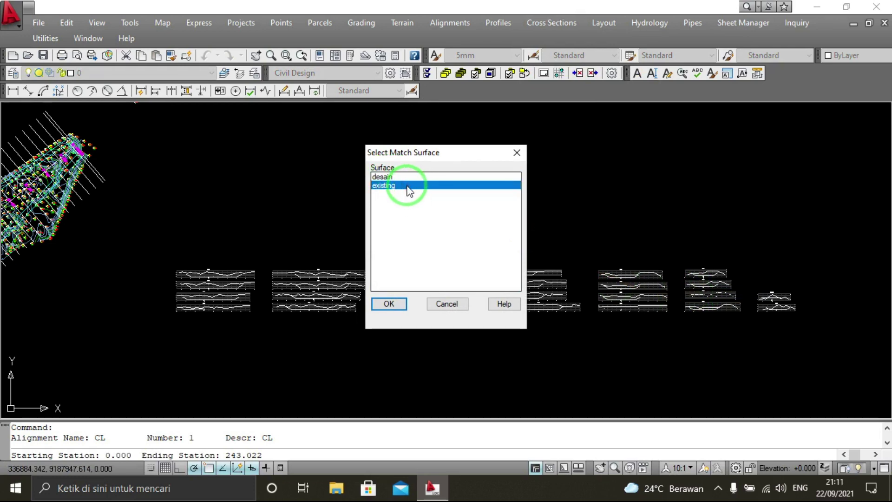
pyautogui.click(404, 309)
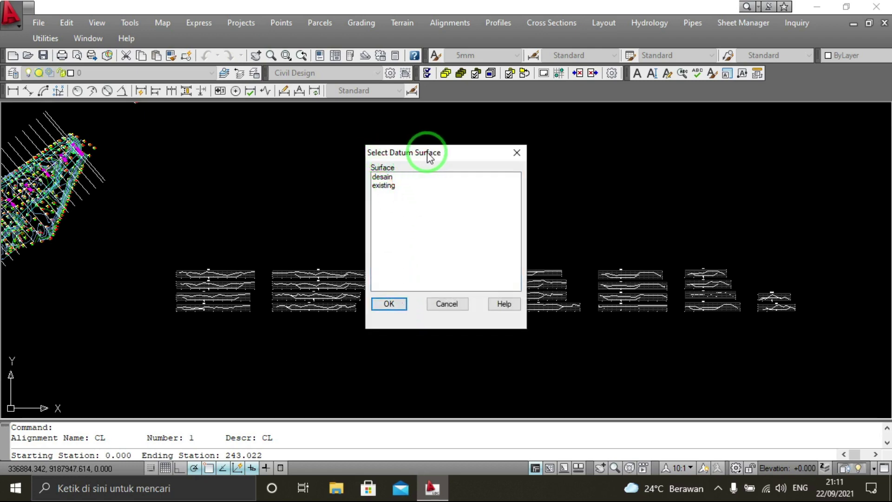
pyautogui.click(388, 177)
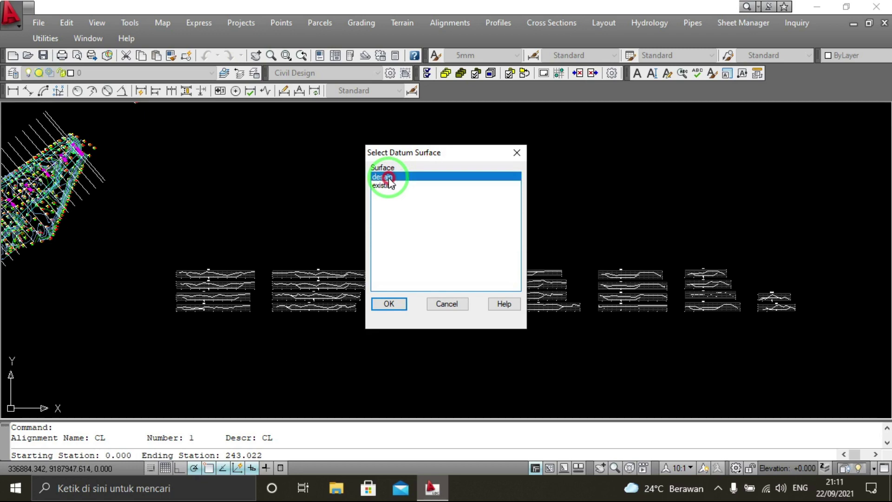
pyautogui.click(396, 304)
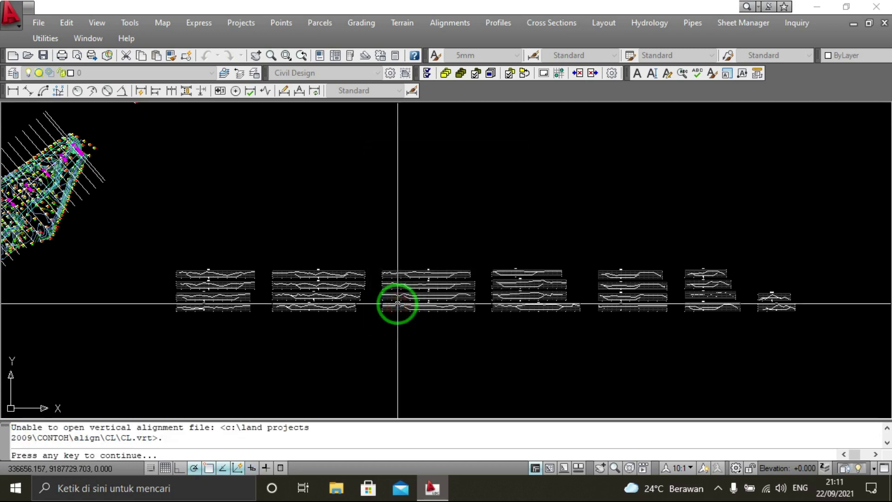
pyautogui.click(397, 302)
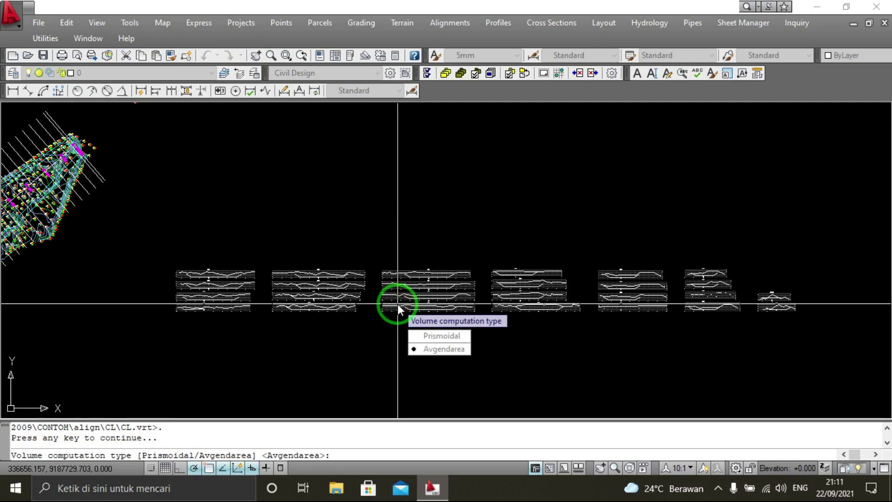
# Report average-end-area volumes with curve correction and default factors for stations 0+000 to 0+243.022.
pyautogui.write('A')
pyautogui.press('Return')
pyautogui.write('Y')
pyautogui.press('Return')
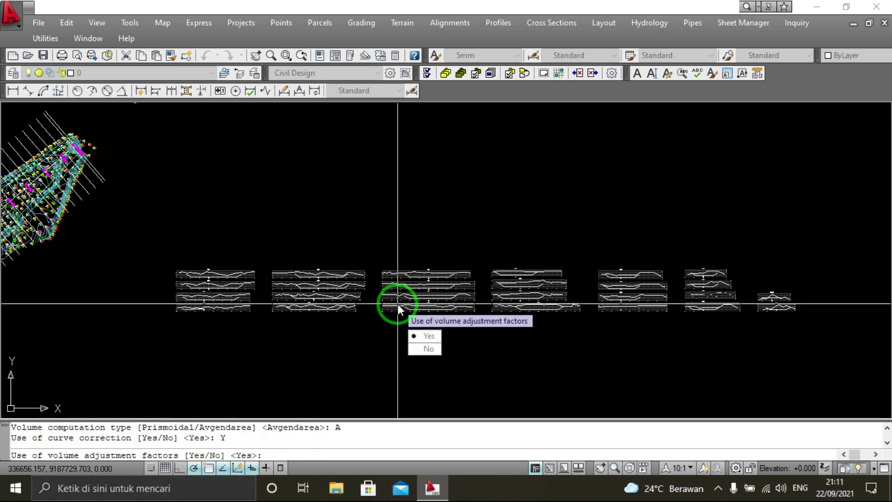
pyautogui.write('Y')
pyautogui.press('Return')
pyautogui.press('Return')
pyautogui.press('Return')
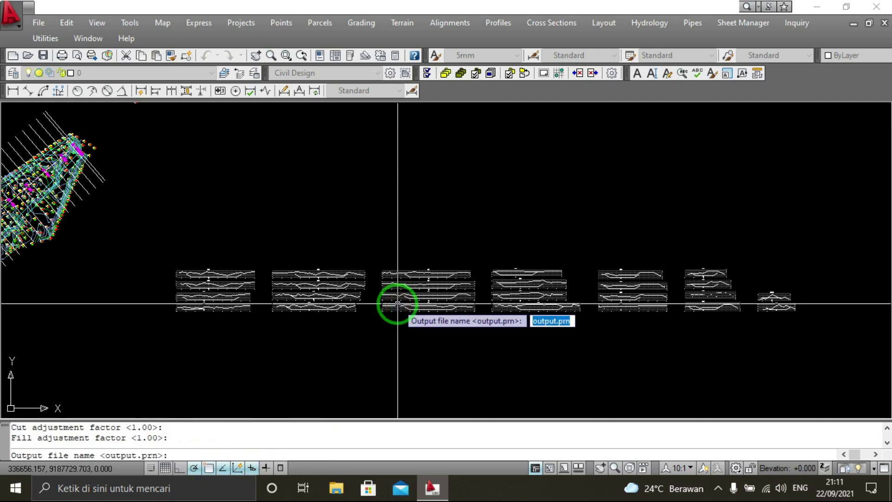
pyautogui.press('Return')
pyautogui.press('Return')
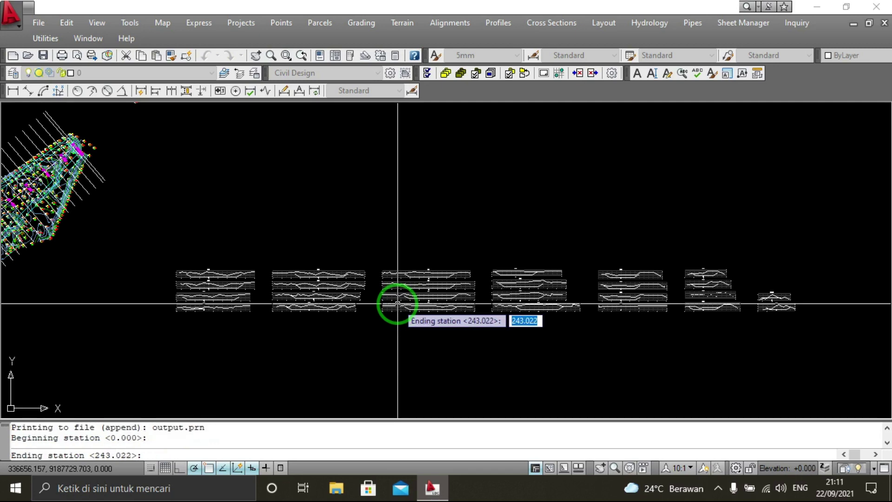
pyautogui.press('Return')
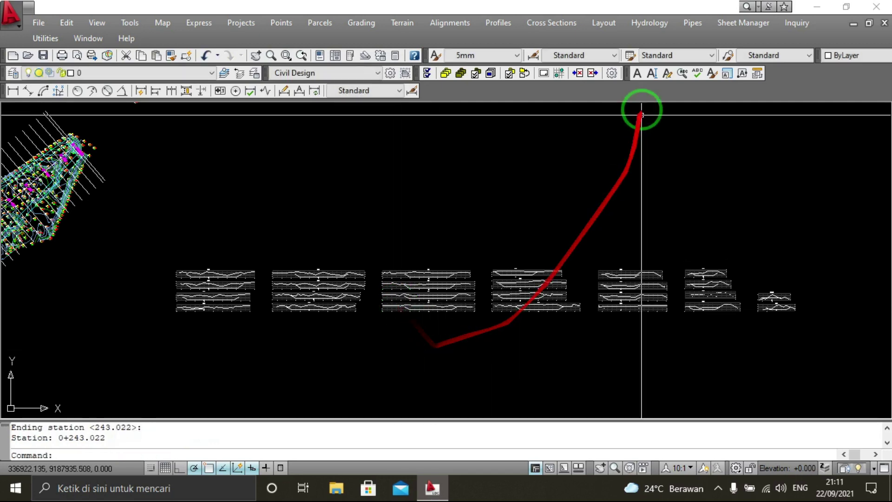
pyautogui.click(538, 25)
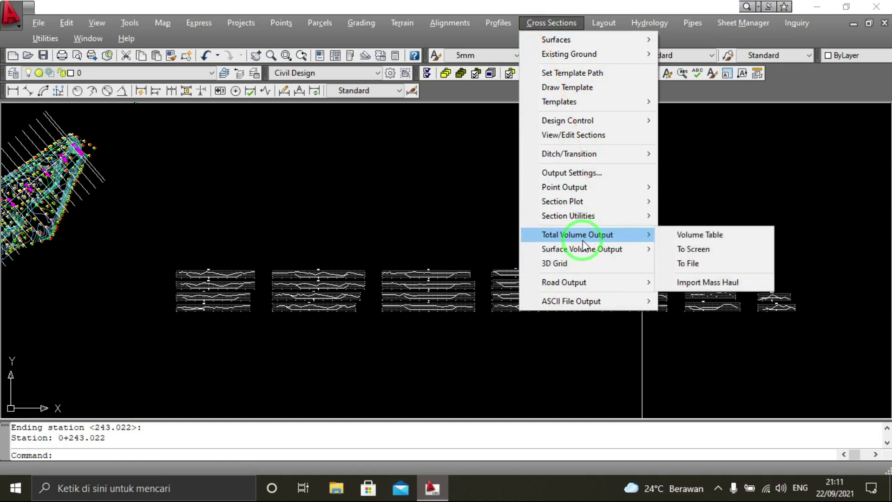
# Place the CL volume table above the cross sections using average end area, curve correction and adjustment factors.
pyautogui.click(678, 235)
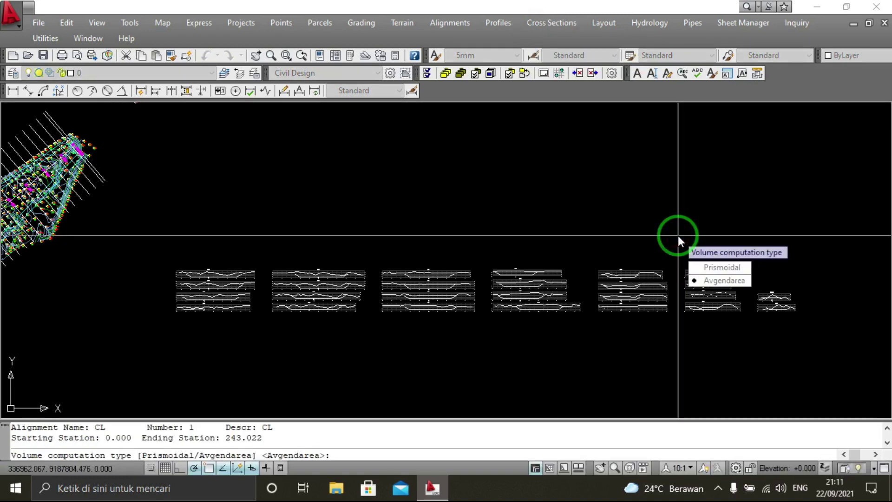
pyautogui.write('A')
pyautogui.press('Return')
pyautogui.write('Y')
pyautogui.press('Return')
pyautogui.write('Y')
pyautogui.press('Return')
pyautogui.press('Return')
pyautogui.press('Return')
pyautogui.press('Return')
pyautogui.press('Return')
pyautogui.press('Return')
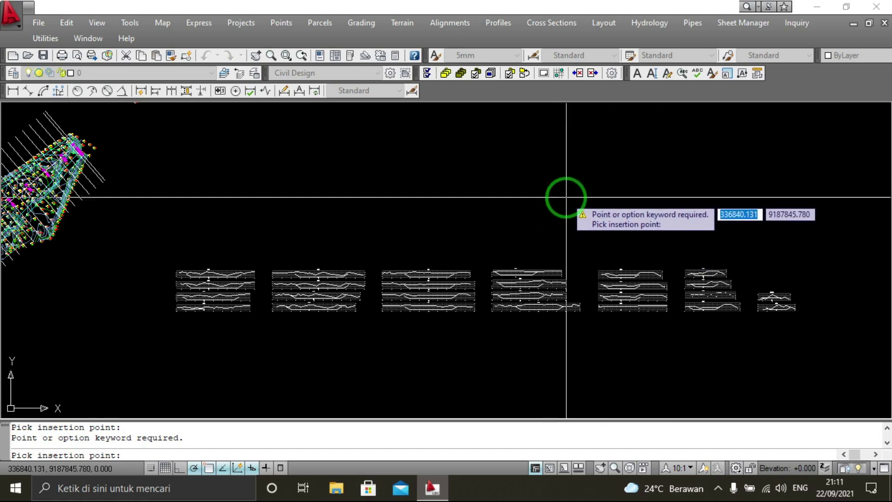
pyautogui.click(566, 197)
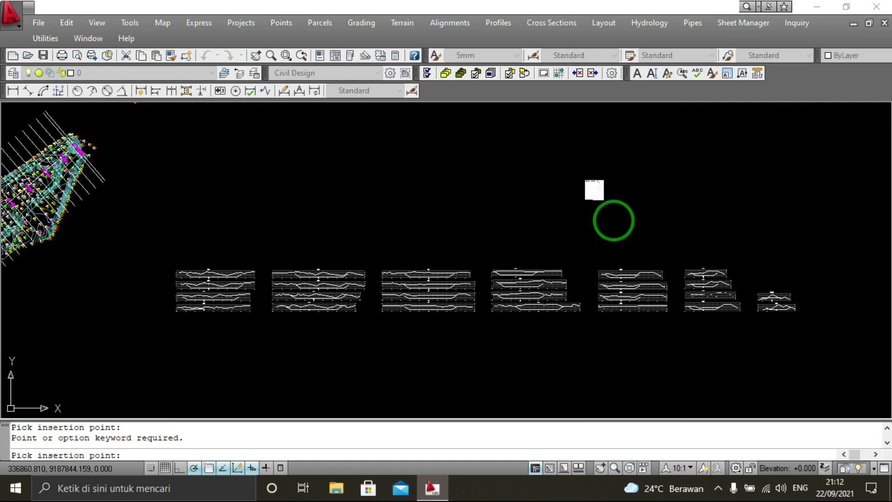
# Zoom and pan to inspect the whole volume table for stations 0+000 to 0+243.022.
pyautogui.scroll(5, 613, 191)
pyautogui.scroll(3, 598, 186)
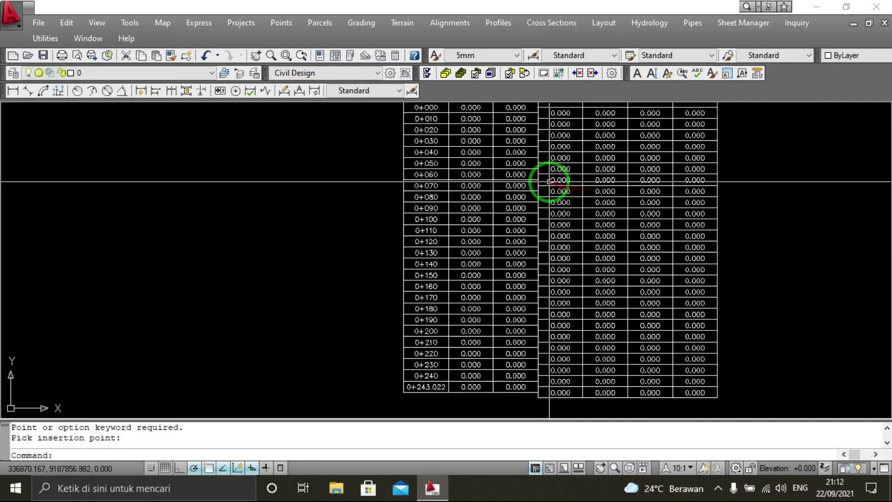
pyautogui.scroll(2, 539, 182)
pyautogui.scroll(-1, 533, 195)
pyautogui.scroll(-3, 533, 184)
pyautogui.scroll(6, 525, 167)
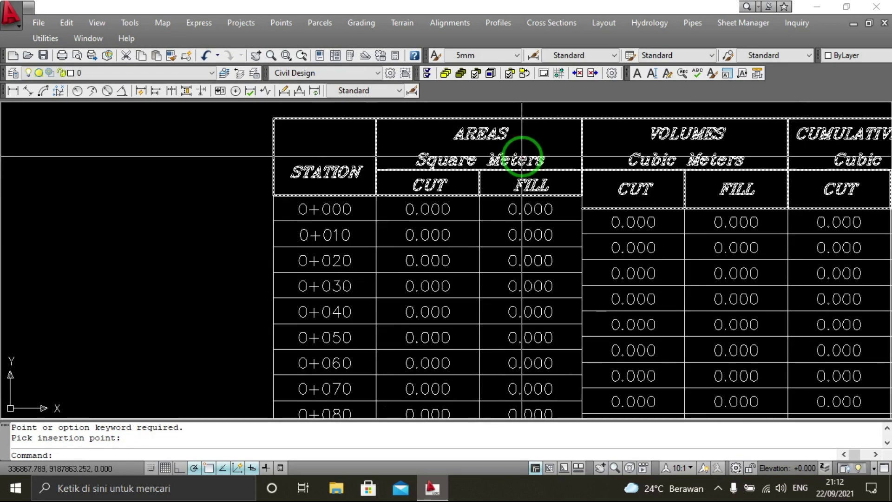
pyautogui.moveTo(528, 205); pyautogui.dragTo(473, 199, button='middle')
pyautogui.scroll(-4, 470, 183)
pyautogui.scroll(1, 538, 192)
pyautogui.scroll(1, 539, 192)
pyautogui.moveTo(544, 193); pyautogui.dragTo(509, 190, button='middle')
pyautogui.scroll(-4, 508, 191)
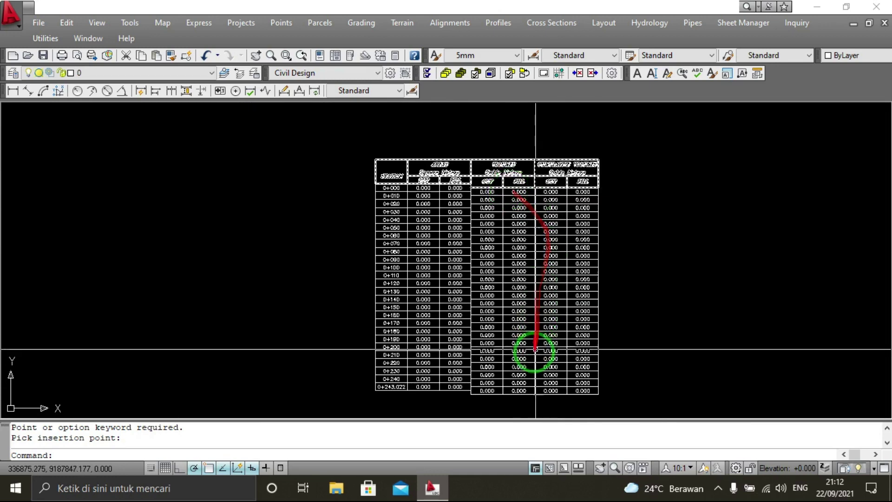
pyautogui.scroll(4, 536, 345)
pyautogui.scroll(-3, 527, 305)
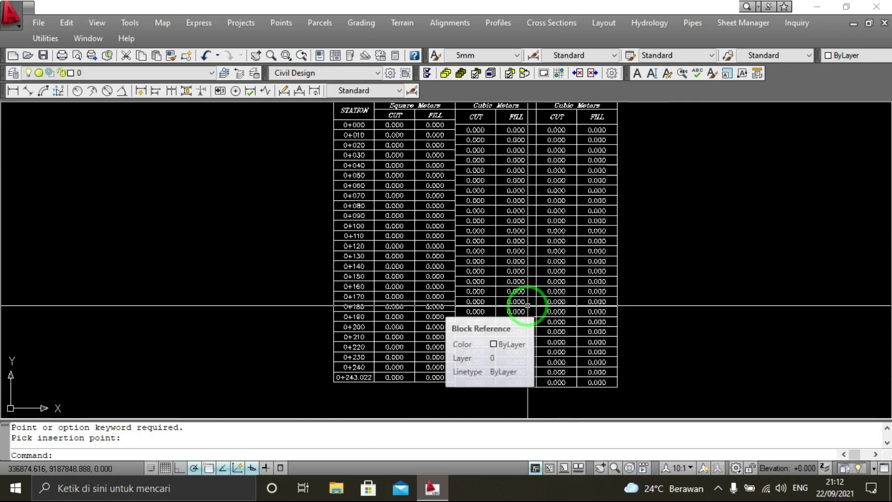
pyautogui.scroll(-2, 527, 305)
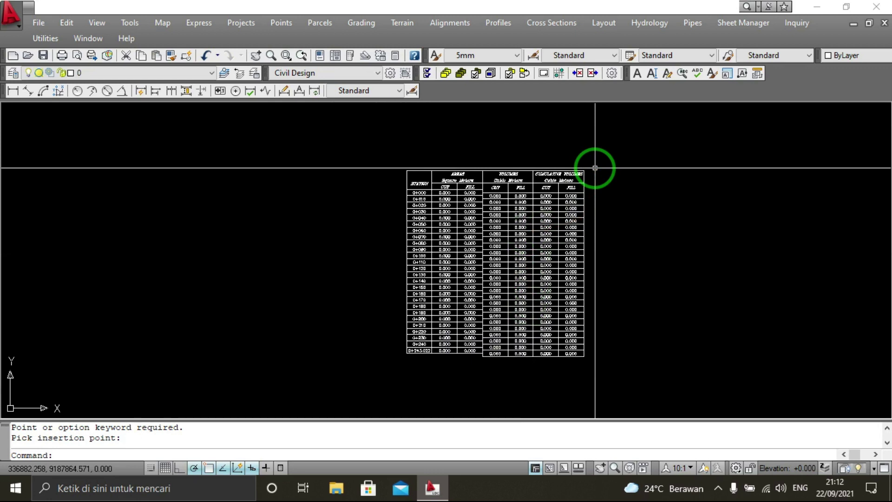
pyautogui.click(569, 24)
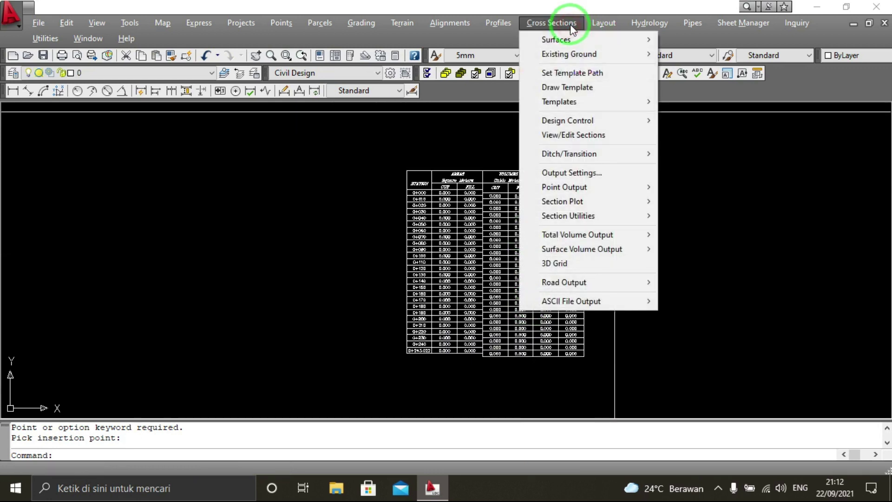
pyautogui.moveTo(578, 235)
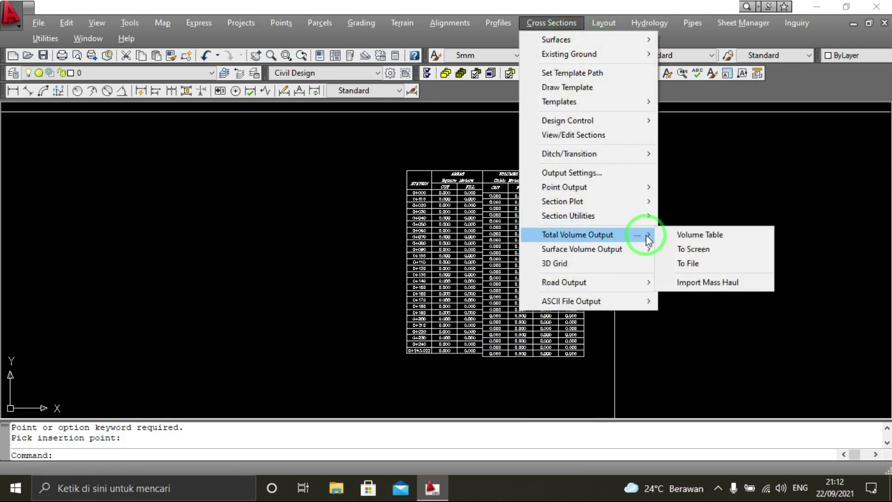
# Write the average-end-area volume report to output.prn with curve correction, to station 243.022.
pyautogui.click(706, 264)
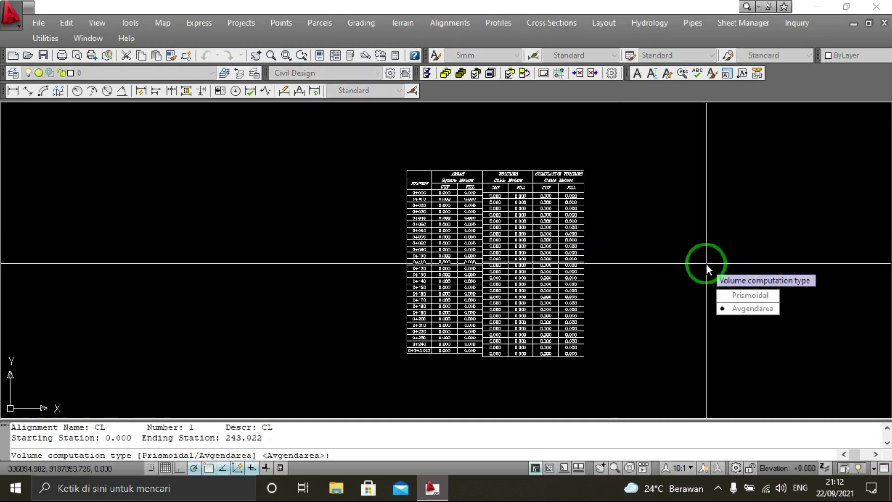
pyautogui.write('A')
pyautogui.press('Return')
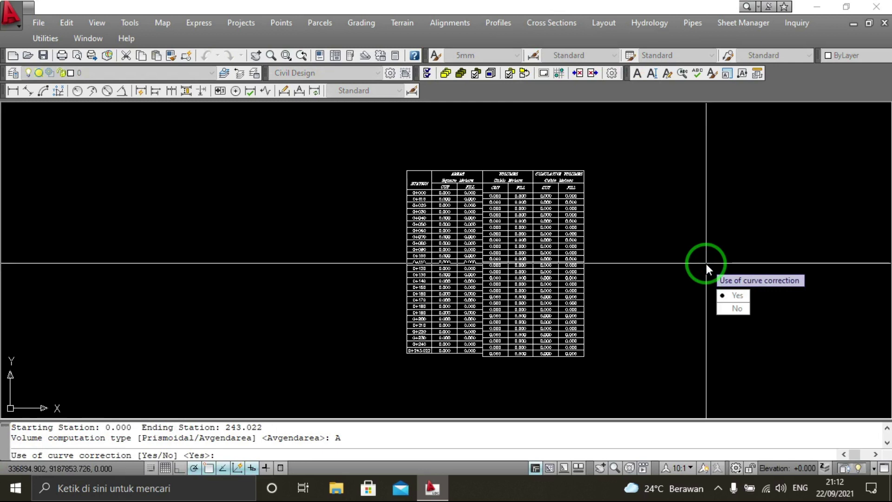
pyautogui.write('Y')
pyautogui.press('Return')
pyautogui.write('Y')
pyautogui.press('Return')
pyautogui.press('Return')
pyautogui.press('Return')
pyautogui.press('Return')
pyautogui.press('Return')
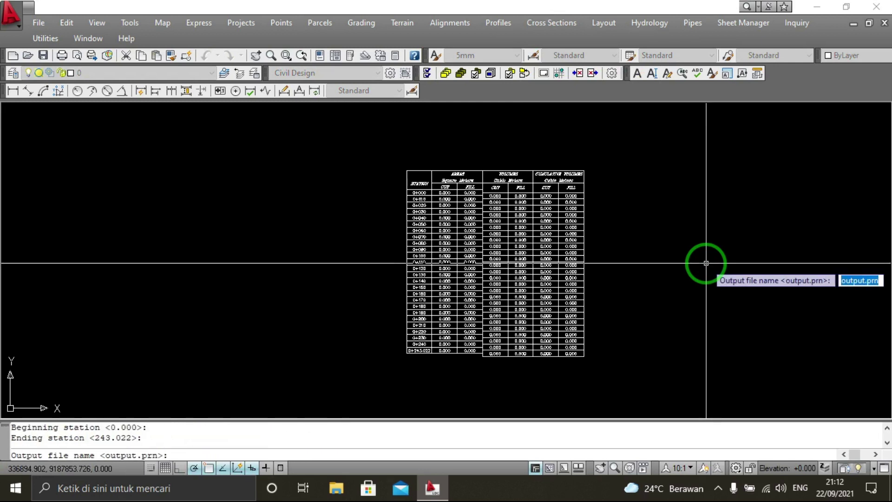
pyautogui.press('Return')
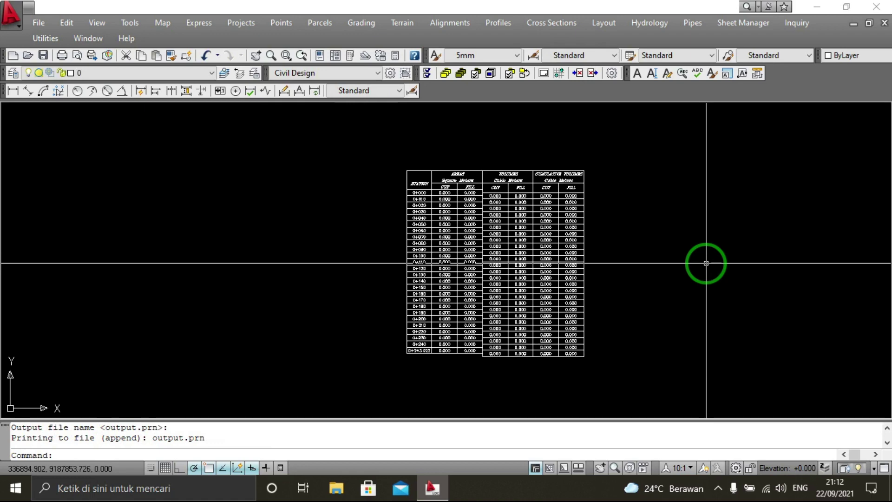
# Pan across the cross-section sheets and bring up File Explorer.
pyautogui.scroll(-3, 488, 249)
pyautogui.scroll(-2, 492, 214)
pyautogui.scroll(-2, 430, 326)
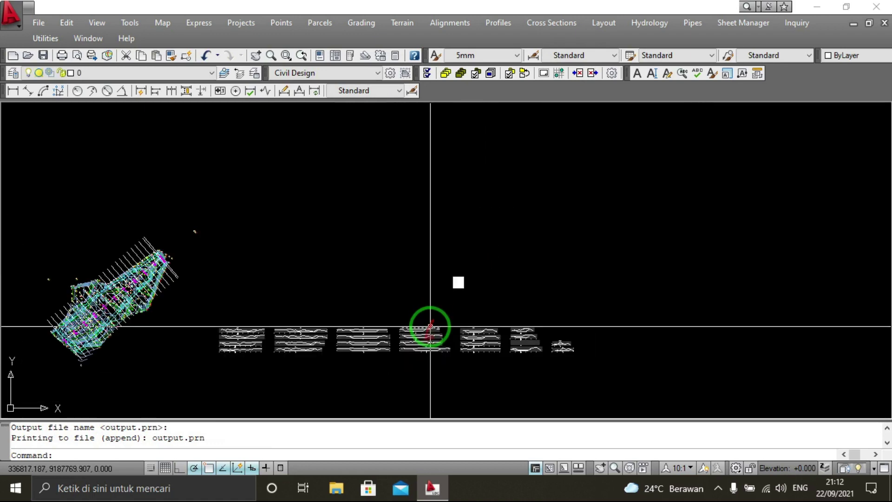
pyautogui.scroll(3, 422, 278)
pyautogui.scroll(2, 422, 273)
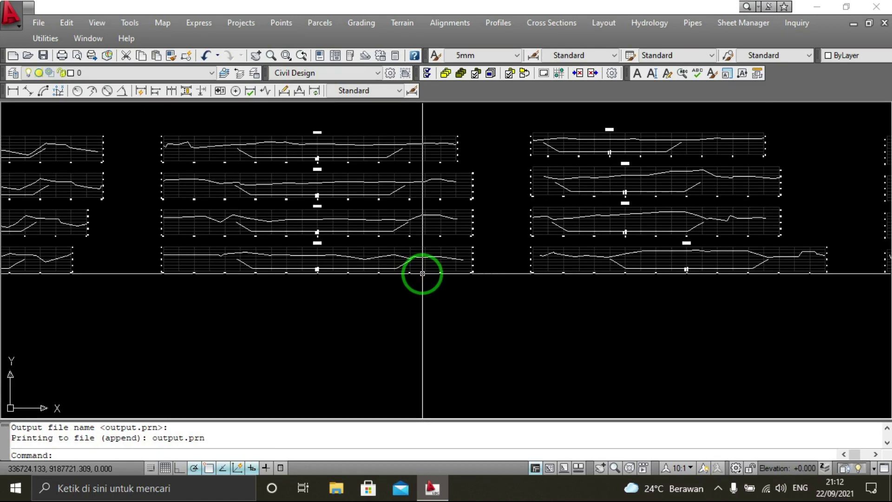
pyautogui.moveTo(424, 282); pyautogui.dragTo(488, 309, button='middle')
pyautogui.click(337, 488)
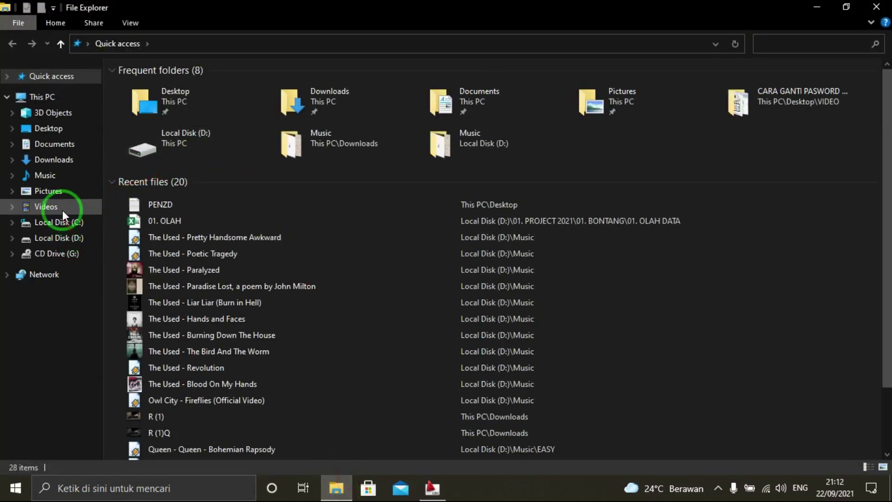
# Open output.prn from C:\Land Projects 2009\CONTOH in Notepad.
pyautogui.click(75, 222)
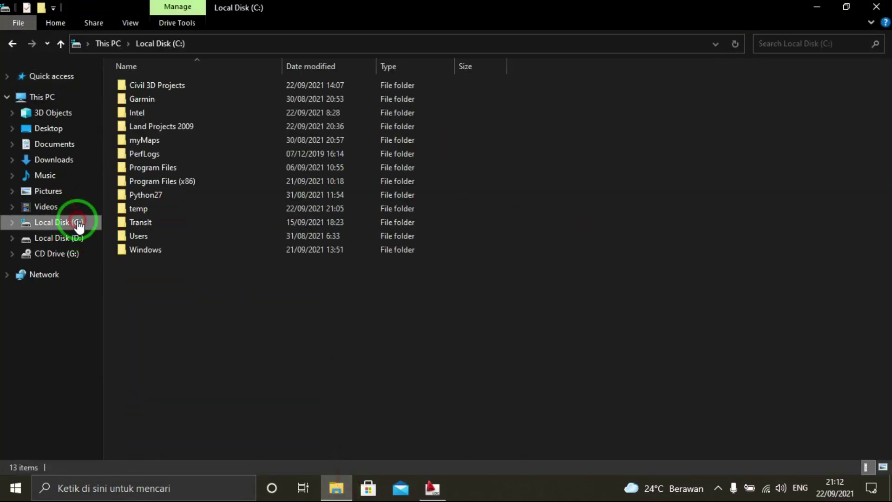
pyautogui.doubleClick(161, 124)
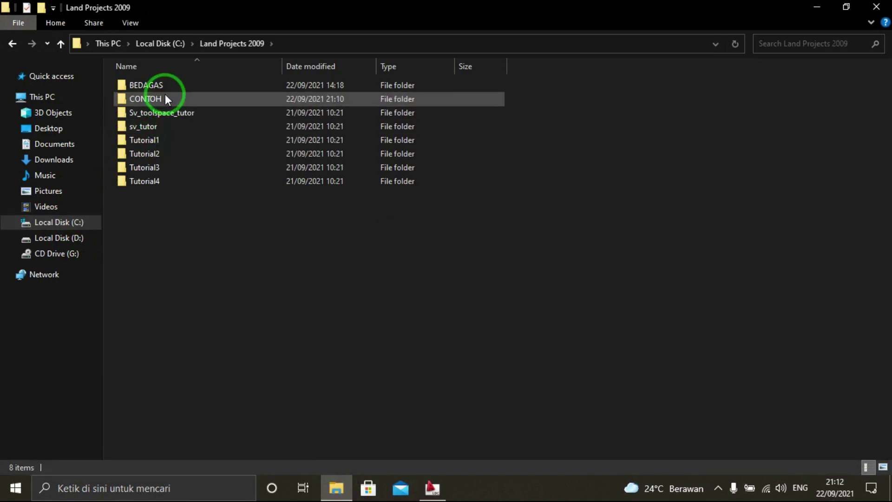
pyautogui.click(171, 101)
pyautogui.doubleClick(171, 101)
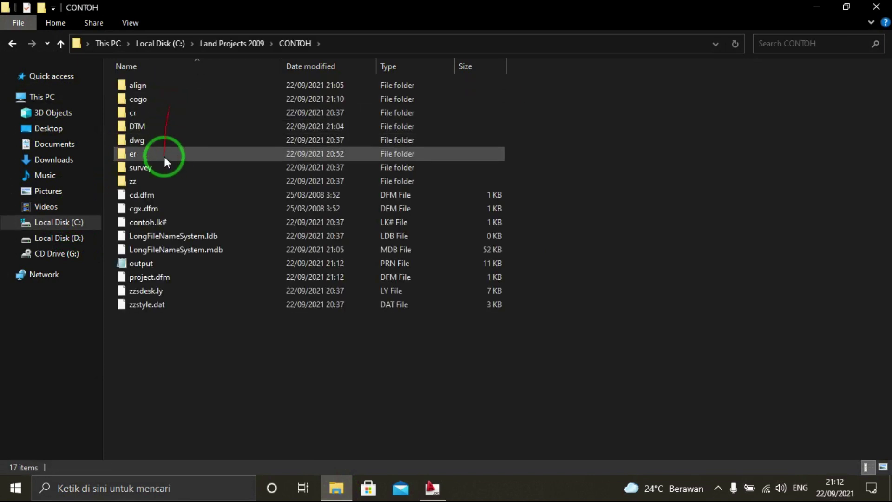
pyautogui.click(149, 263)
pyautogui.doubleClick(149, 263)
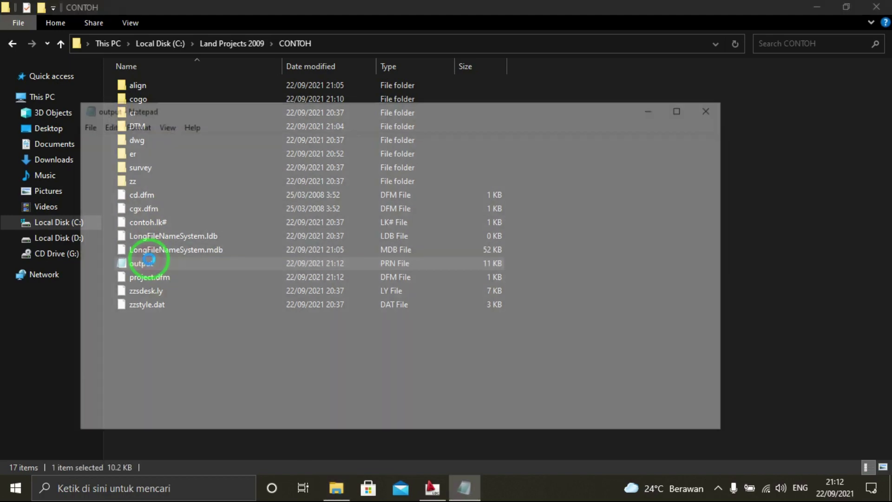
# Scroll down the volume report and maximize the Notepad window.
pyautogui.scroll(-6, 354, 218)
pyautogui.scroll(-15, 359, 263)
pyautogui.scroll(-7, 359, 263)
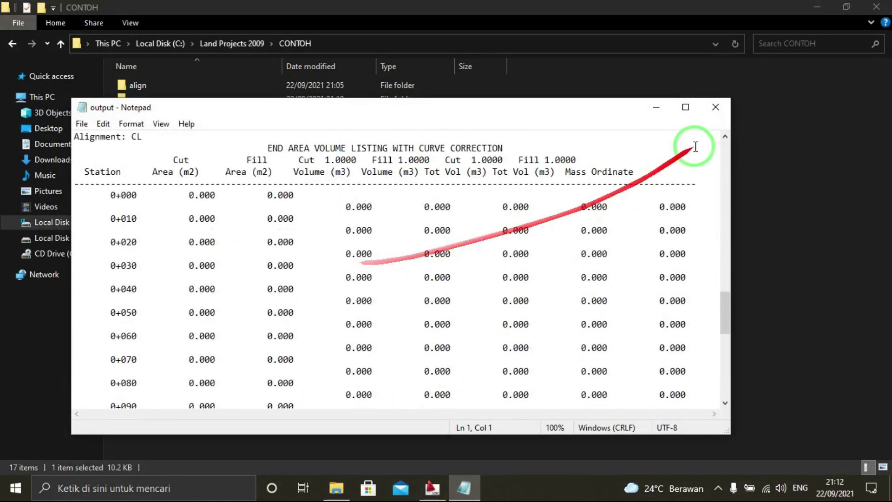
pyautogui.click(685, 107)
pyautogui.scroll(7, 454, 204)
pyautogui.scroll(7, 454, 204)
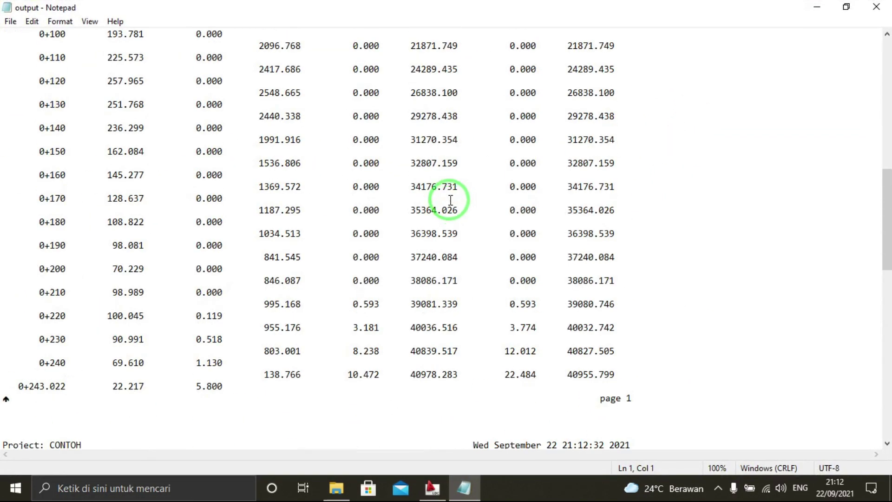
pyautogui.scroll(4, 454, 204)
pyautogui.scroll(6, 454, 204)
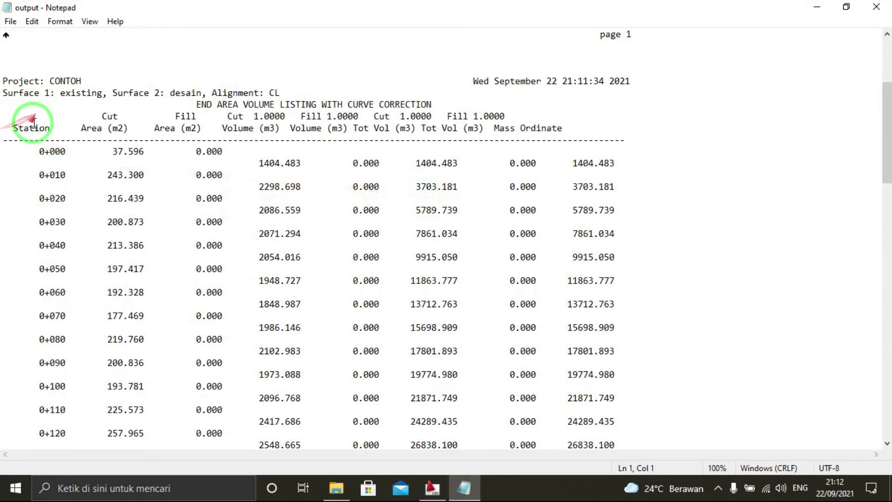
pyautogui.moveTo(56, 187); pyautogui.dragTo(60, 187)
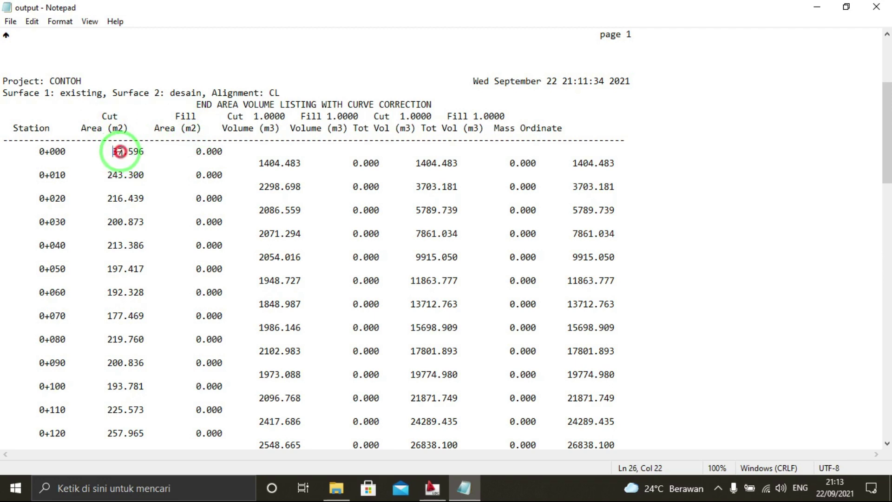
pyautogui.moveTo(102, 175)
pyautogui.mouseDown()
pyautogui.moveTo(135, 175)
pyautogui.moveTo(149, 199)
pyautogui.mouseUp()
pyautogui.click(191, 124)
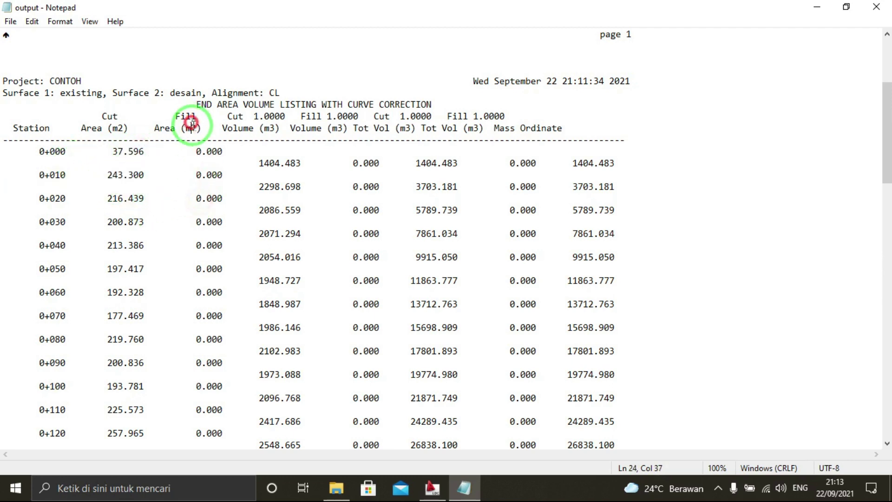
pyautogui.moveTo(210, 179); pyautogui.dragTo(212, 219)
pyautogui.scroll(-4, 209, 223)
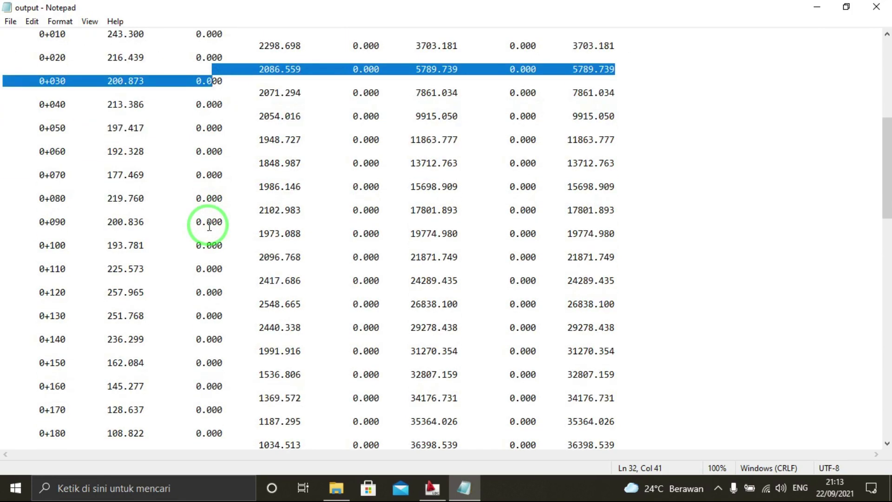
pyautogui.scroll(-5, 209, 227)
pyautogui.scroll(-2, 207, 233)
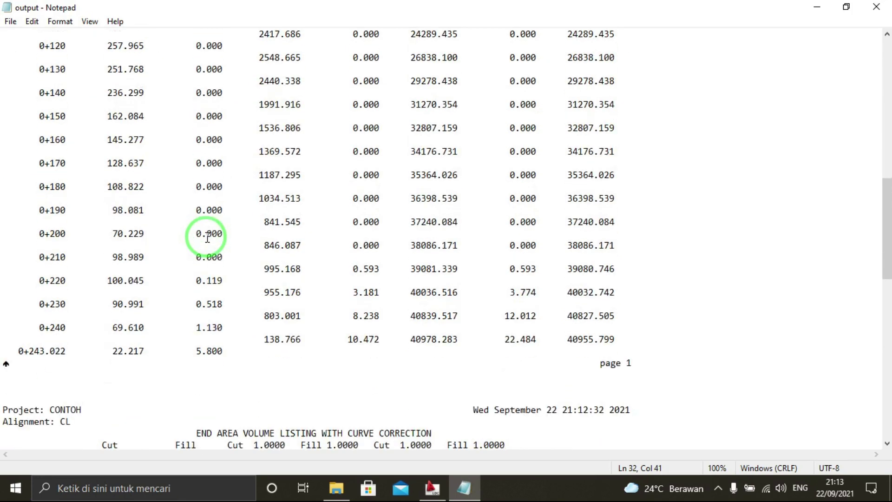
pyautogui.click(432, 488)
# Zoom over cross sections 0+240 and 0+243.022 and compare them with the site plan.
pyautogui.scroll(5, 634, 235)
pyautogui.scroll(5, 627, 236)
pyautogui.scroll(-2, 453, 280)
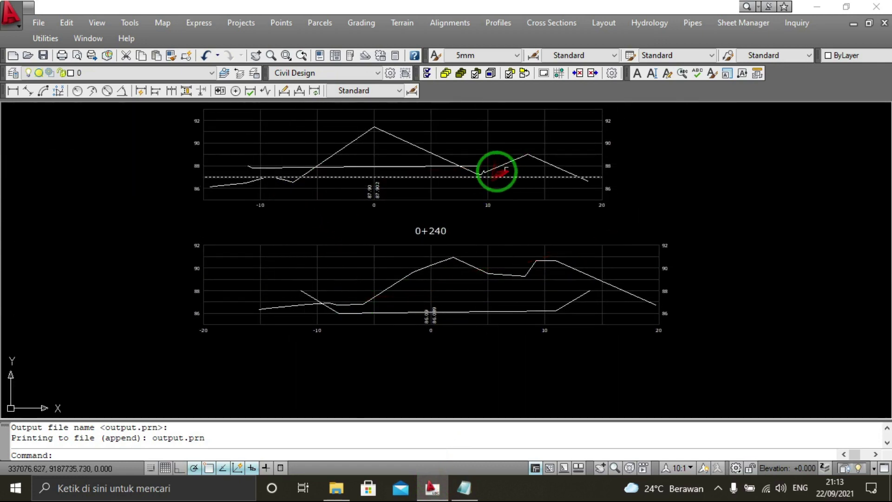
pyautogui.scroll(2, 528, 180)
pyautogui.scroll(-5, 509, 185)
pyautogui.scroll(4, 542, 214)
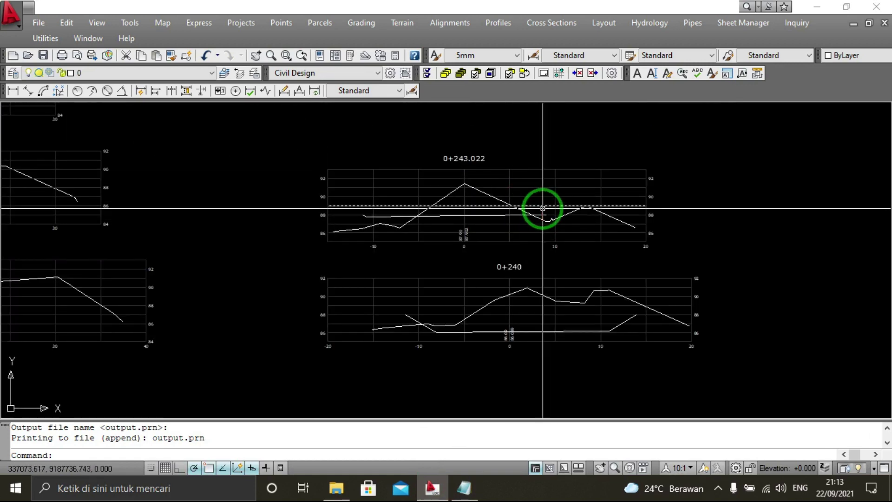
pyautogui.scroll(1, 538, 214)
pyautogui.scroll(4, 533, 225)
pyautogui.scroll(-8, 545, 226)
pyautogui.scroll(-5, 335, 206)
pyautogui.scroll(-1, 566, 239)
pyautogui.scroll(-2, 480, 235)
pyautogui.scroll(6, 381, 175)
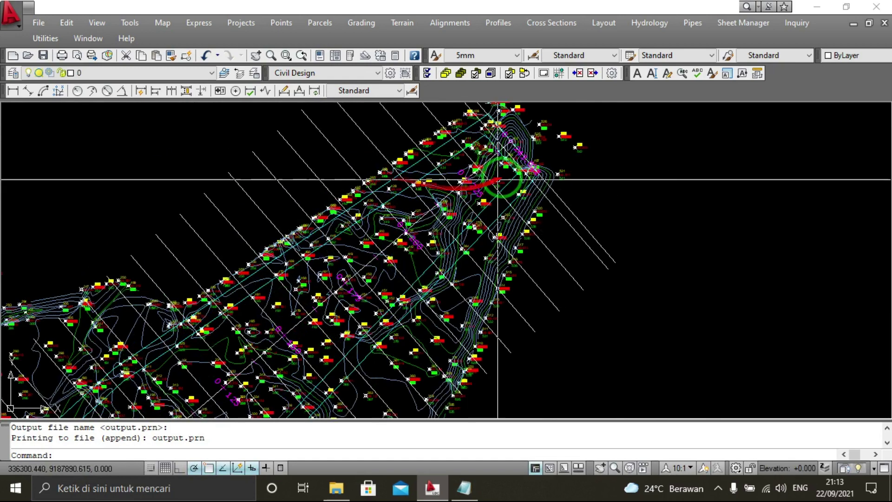
pyautogui.scroll(4, 441, 212)
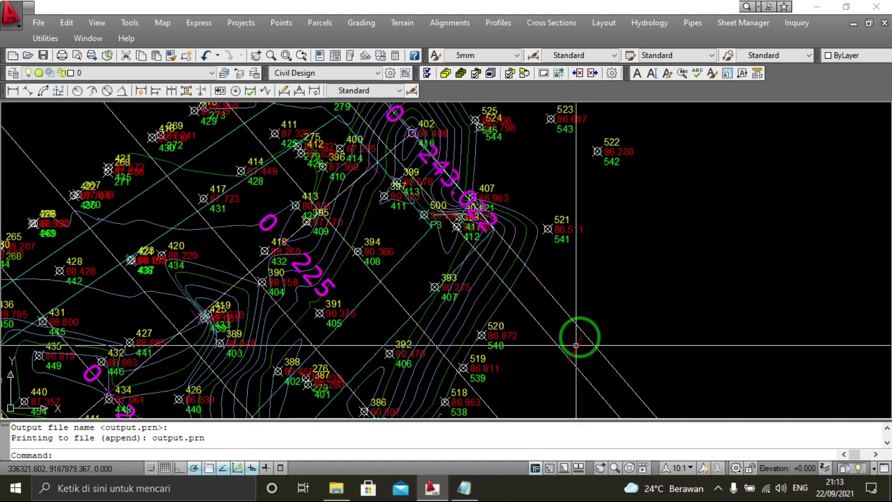
# Bring the cross-section sheets back into view and return to the output report.
pyautogui.scroll(-5, 511, 278)
pyautogui.scroll(-3, 661, 244)
pyautogui.moveTo(662, 245); pyautogui.dragTo(418, 259, button='middle')
pyautogui.scroll(2, 564, 278)
pyautogui.scroll(2, 428, 272)
pyautogui.scroll(3, 418, 301)
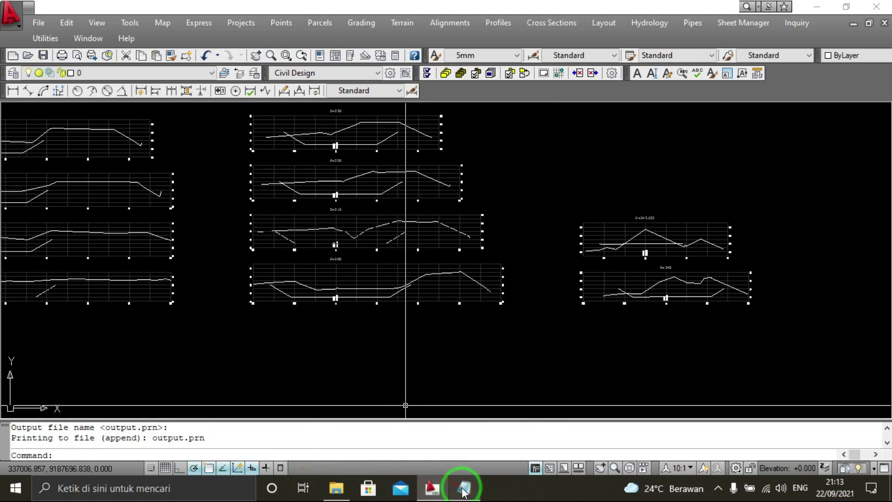
pyautogui.click(463, 488)
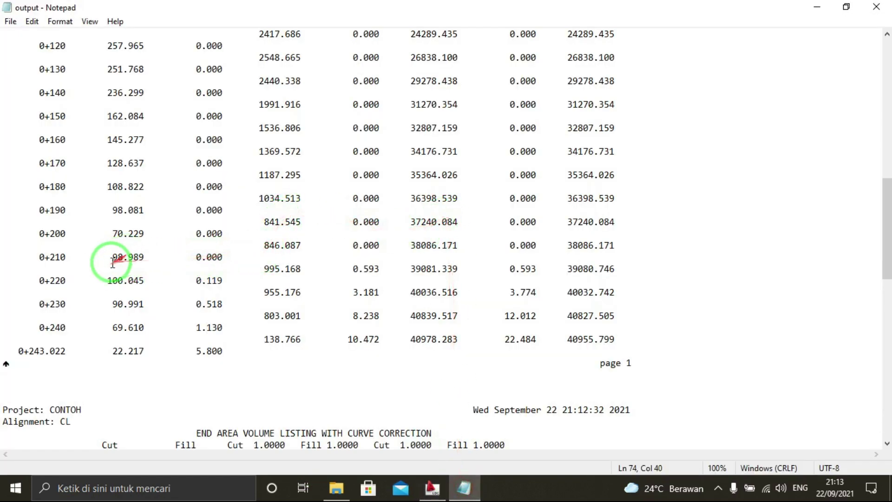
# Review the Fill Area column, cut volume 2298.698 and cumulative cut 1404.483 near 0+010.
pyautogui.scroll(5, 273, 308)
pyautogui.scroll(9, 265, 297)
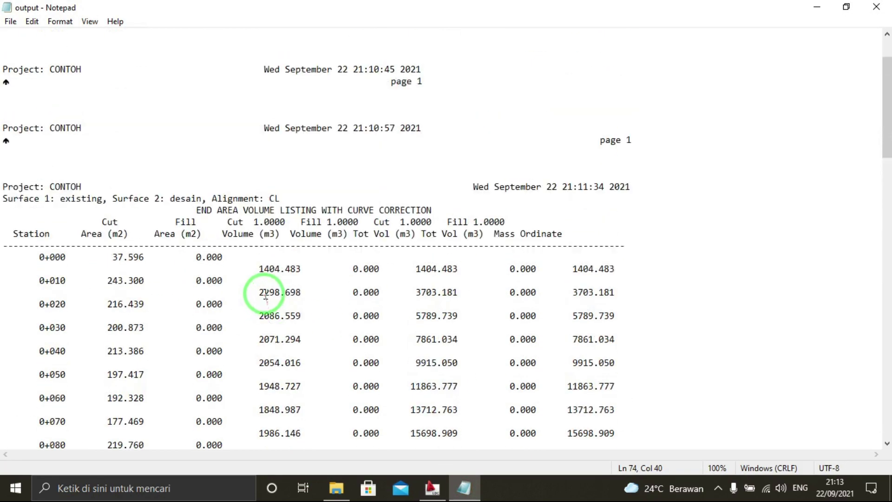
pyautogui.click(185, 233)
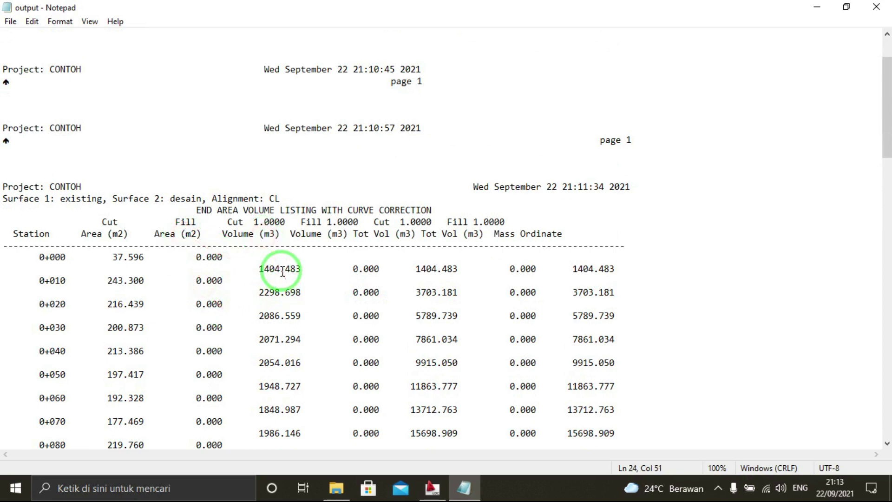
pyautogui.scroll(-1, 283, 273)
pyautogui.scroll(-1, 292, 247)
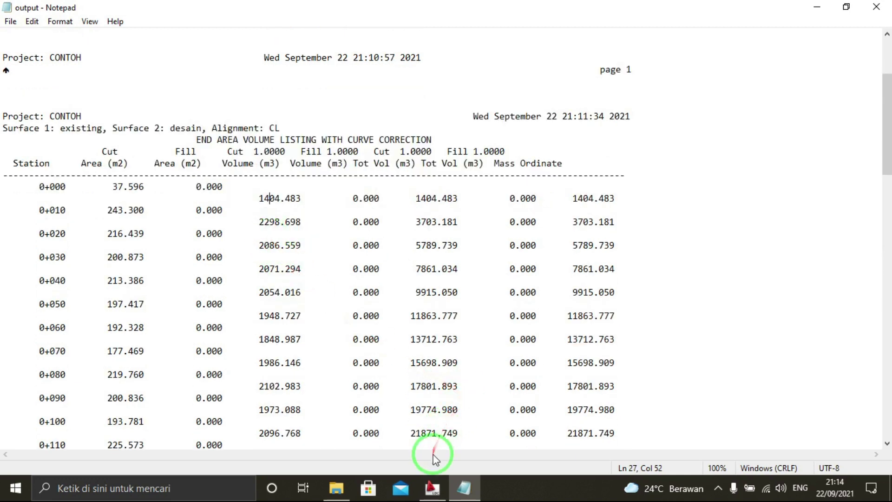
pyautogui.click(70, 198)
pyautogui.click(274, 221)
pyautogui.click(436, 198)
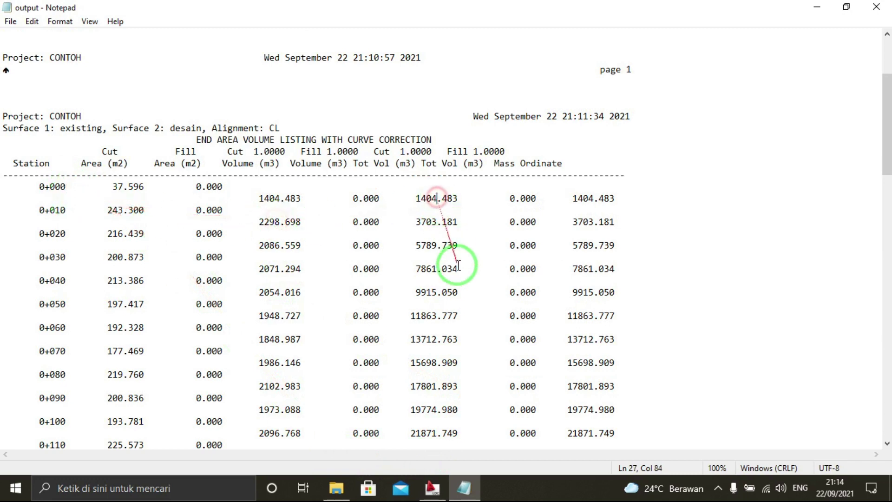
pyautogui.click(278, 206)
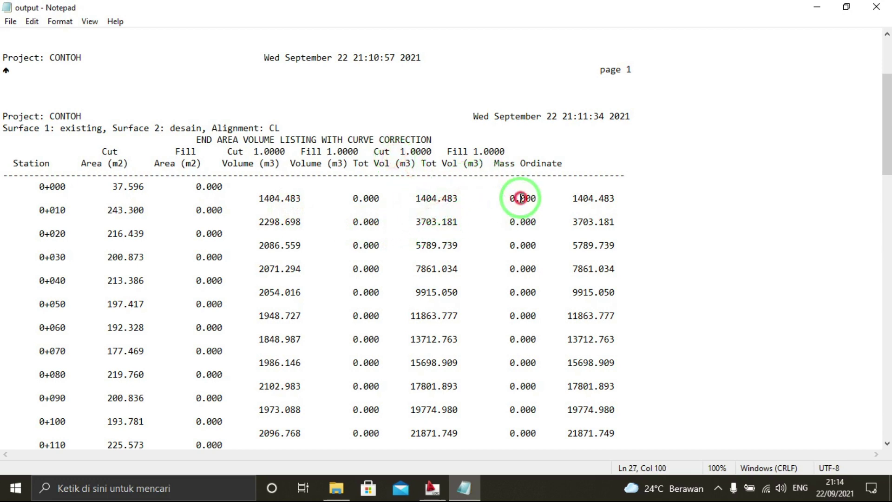
# Review the 0+200 fill area, cumulative cut 39081.339 and the final totals row.
pyautogui.scroll(-1, 436, 255)
pyautogui.scroll(-4, 436, 262)
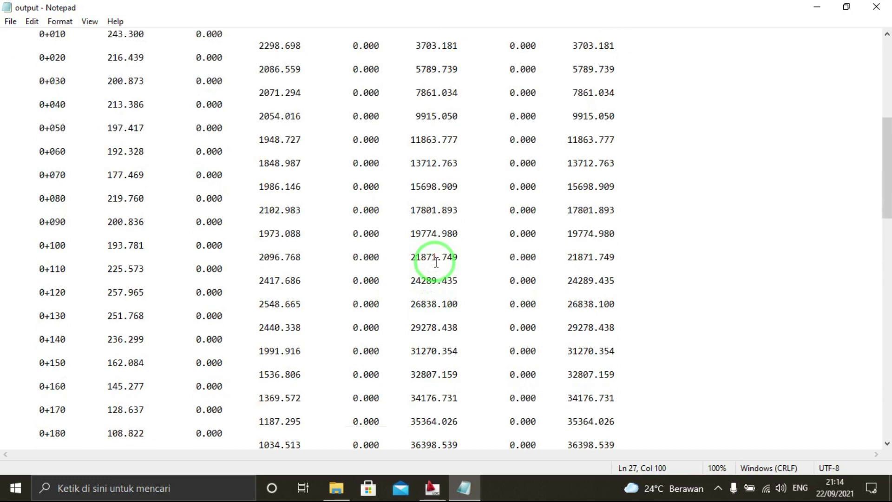
pyautogui.scroll(-3, 430, 266)
pyautogui.scroll(-2, 424, 269)
pyautogui.click(274, 301)
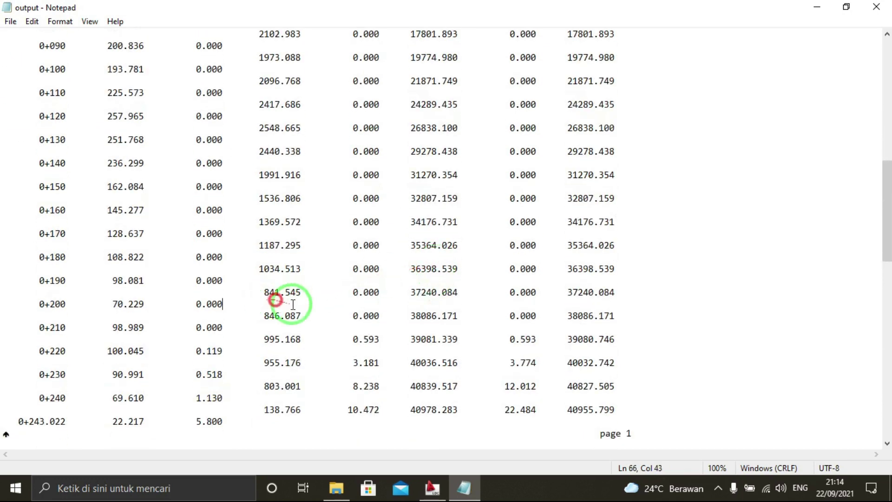
pyautogui.click(432, 339)
pyautogui.scroll(-3, 438, 348)
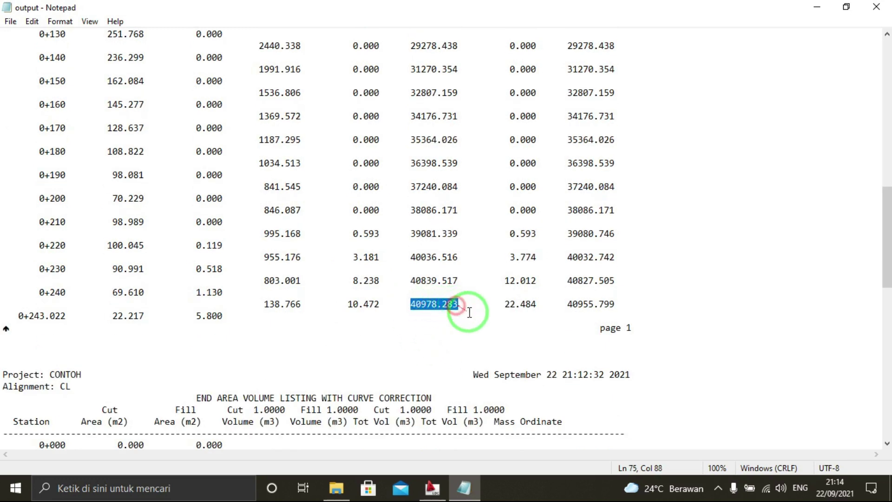
pyautogui.moveTo(505, 305); pyautogui.dragTo(537, 305)
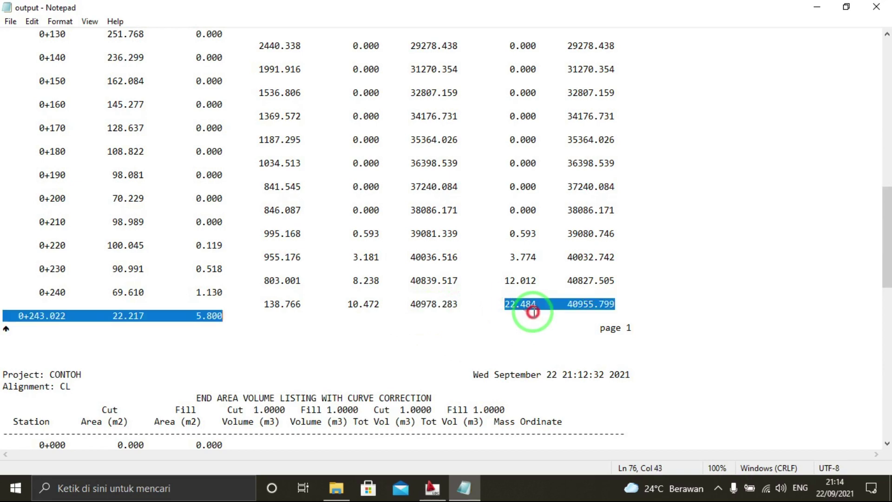
pyautogui.scroll(5, 534, 339)
pyautogui.scroll(12, 534, 341)
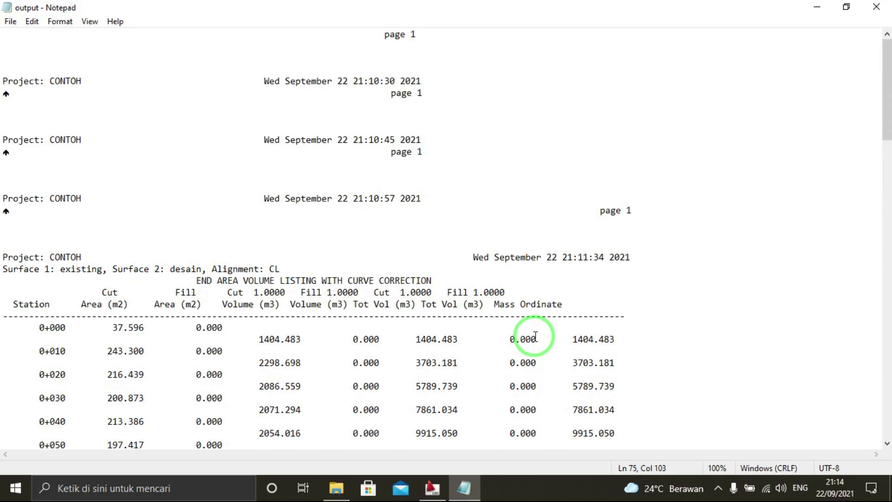
pyautogui.scroll(-5, 219, 257)
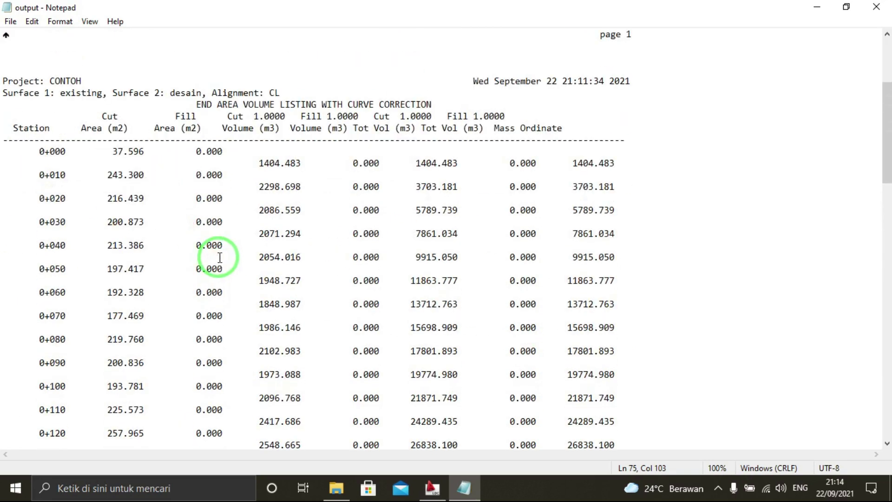
# Select all report text, deselect, scroll to the top and close Notepad.
pyautogui.hotkey('ctrl', 'a')
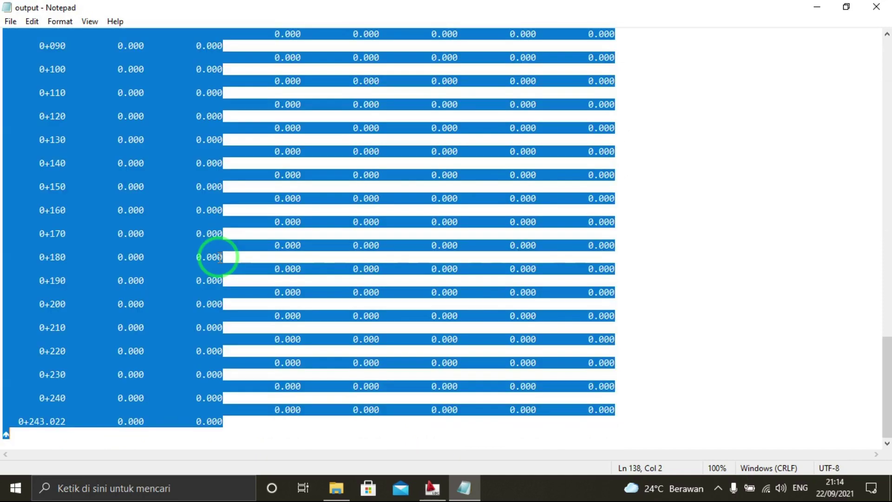
pyautogui.click(414, 237)
pyautogui.scroll(12, 378, 272)
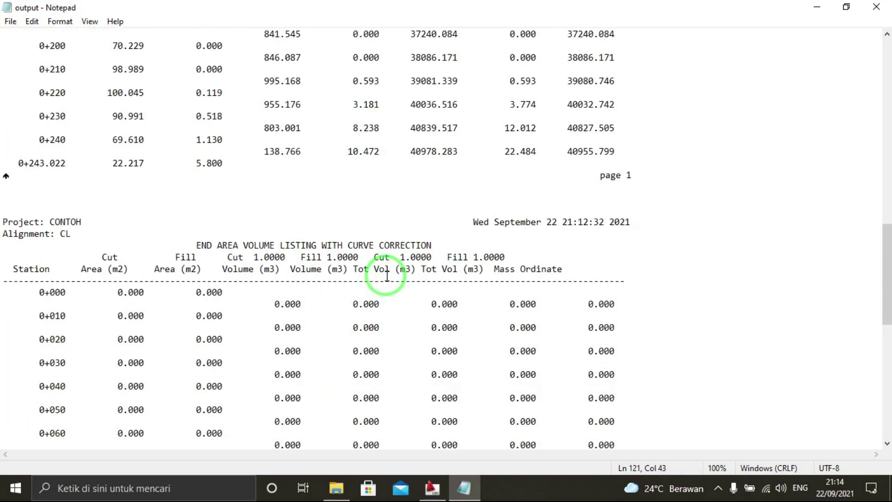
pyautogui.scroll(8, 389, 244)
pyautogui.scroll(6, 720, 135)
pyautogui.scroll(2, 836, 44)
pyautogui.scroll(4, 873, 24)
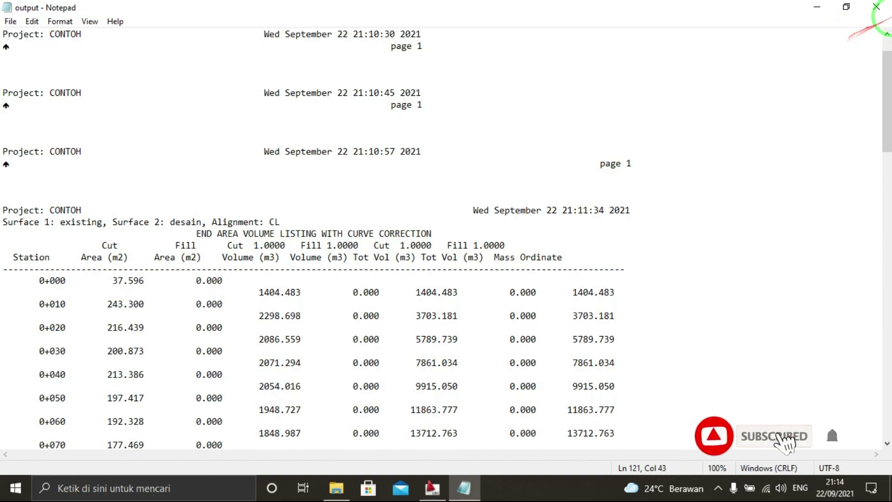
pyautogui.click(879, 16)
pyautogui.scroll(-3, 611, 195)
# Minimize AutoCAD, refresh the CONTOH folder listing and close File Explorer.
pyautogui.moveTo(534, 202)
pyautogui.mouseDown(button='middle')
pyautogui.moveTo(537, 263)
pyautogui.moveTo(564, 263)
pyautogui.mouseUp(button='middle')
pyautogui.scroll(6, 537, 261)
pyautogui.scroll(-4, 518, 262)
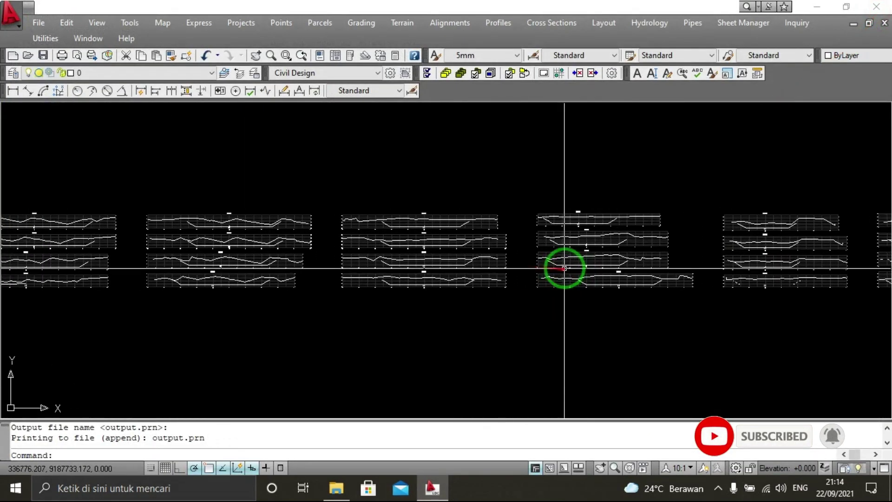
pyautogui.click(816, 6)
pyautogui.rightClick(582, 163)
pyautogui.click(540, 217)
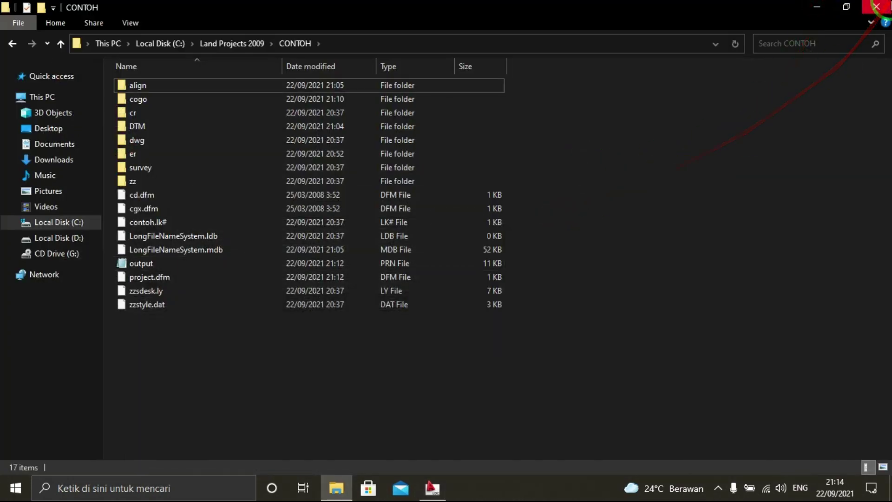
pyautogui.click(876, 7)
# Refresh the Windows desktop twice.
pyautogui.rightClick(514, 191)
pyautogui.click(482, 233)
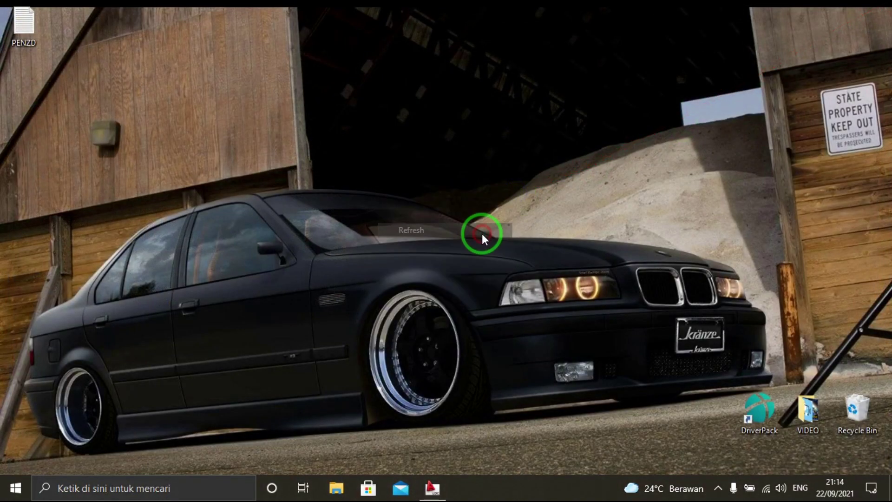
pyautogui.rightClick(481, 233)
pyautogui.click(450, 268)
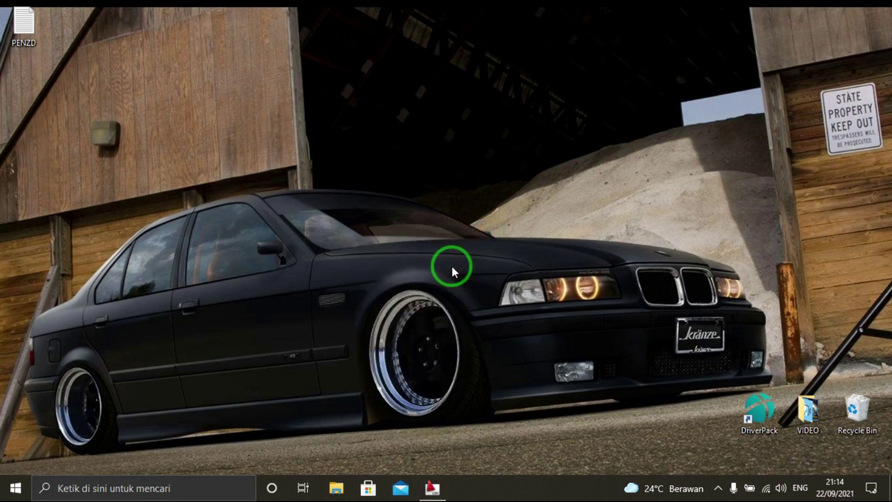